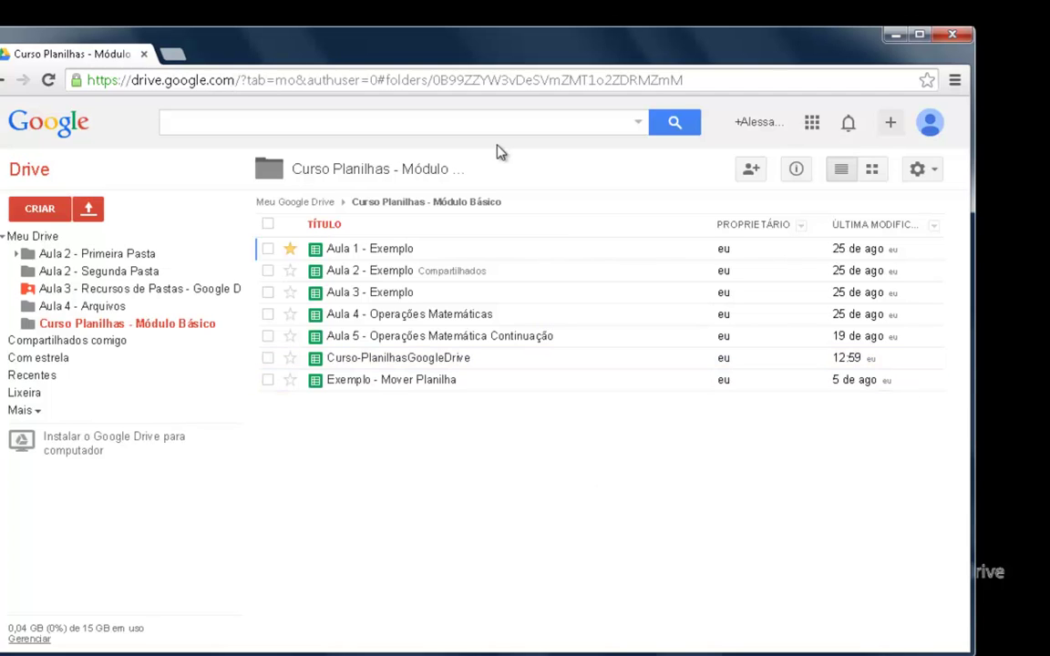
Open the Curso-PlanilhasGoogleDrive spreadsheet full-screen and show its Máx Min Média sheet
click(402, 359)
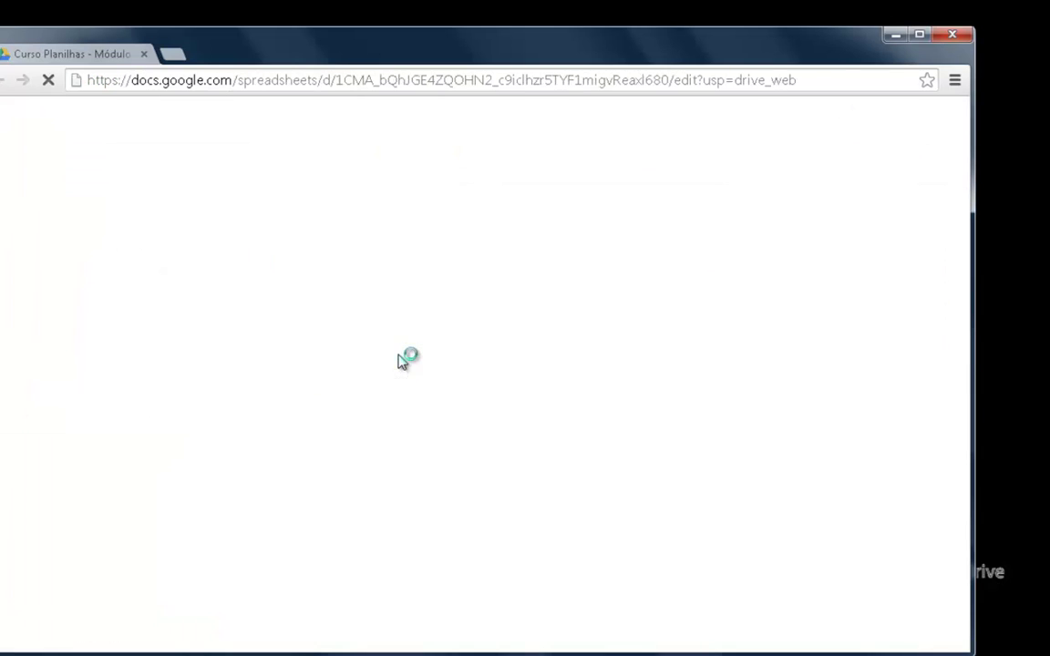
click(920, 37)
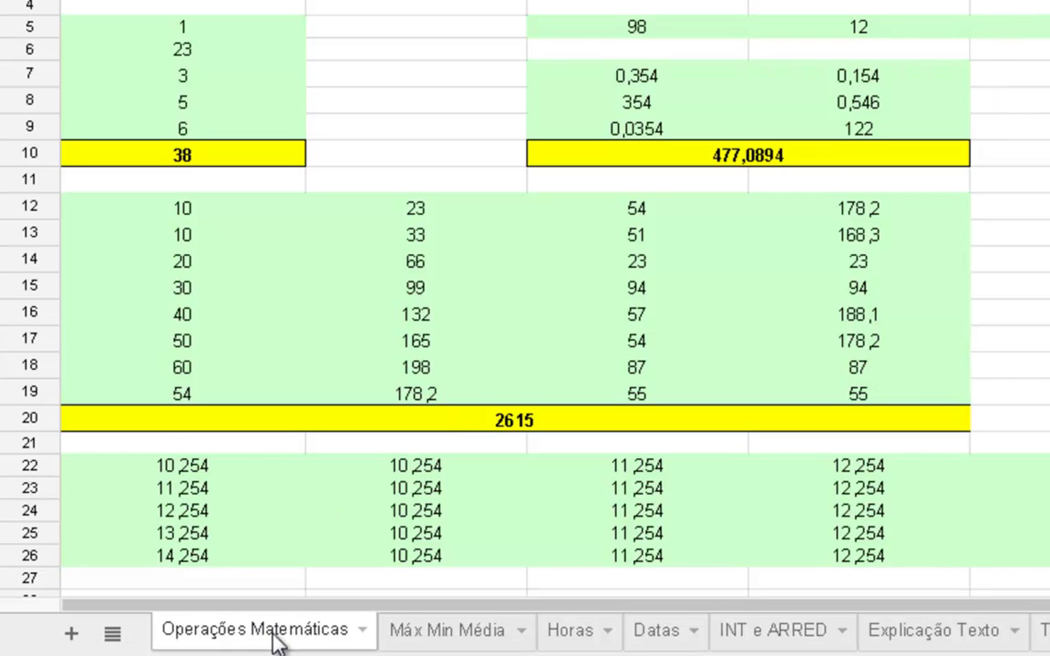
click(415, 640)
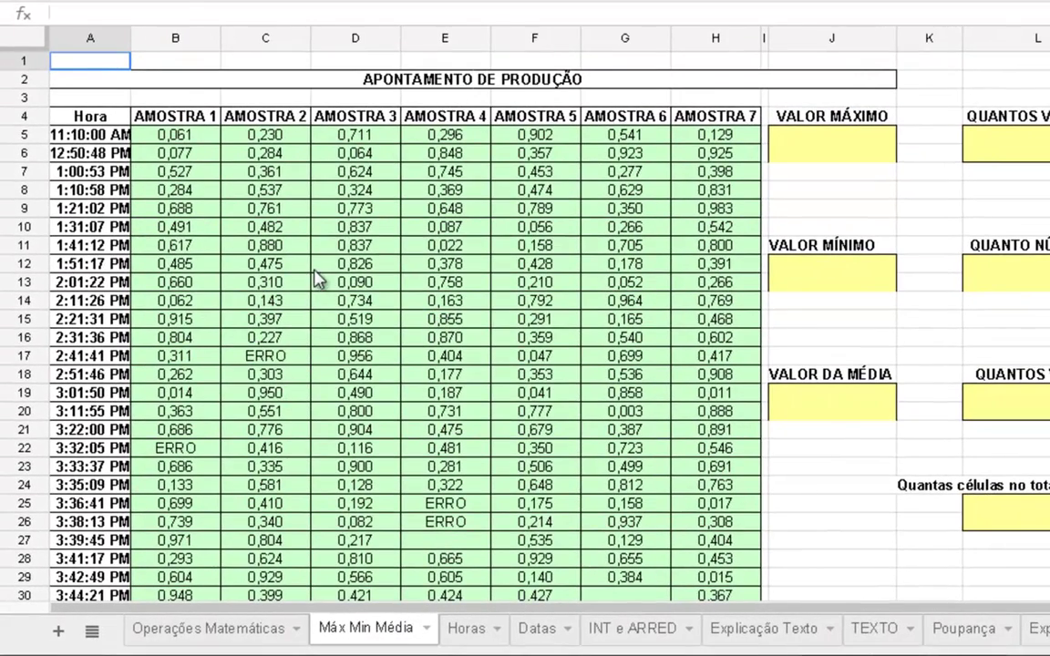
click(326, 259)
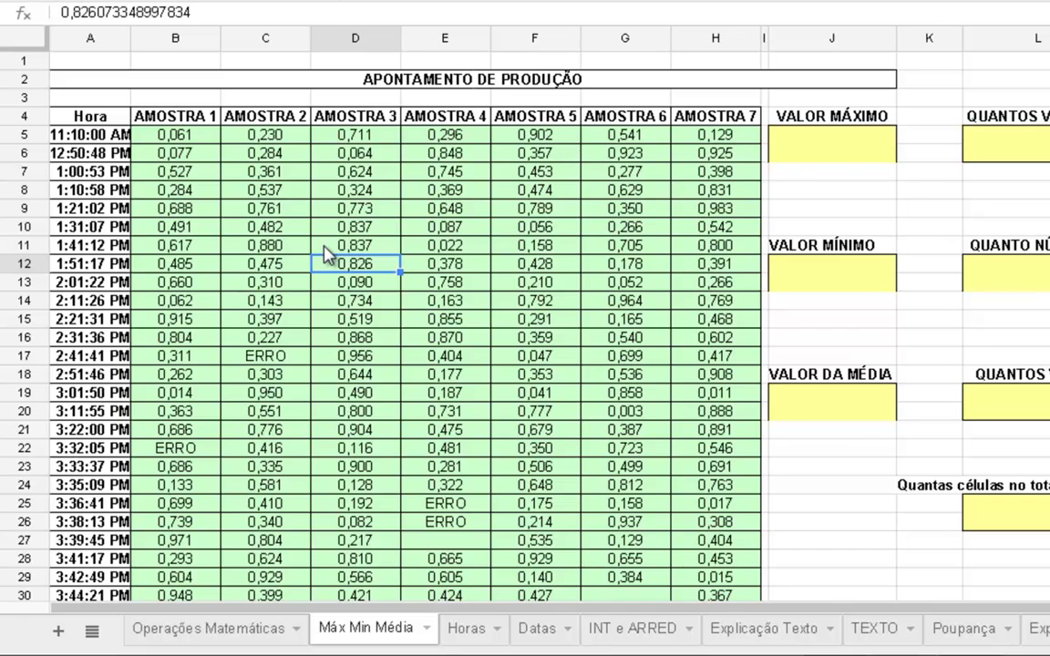
scroll(405, 287, down, 2)
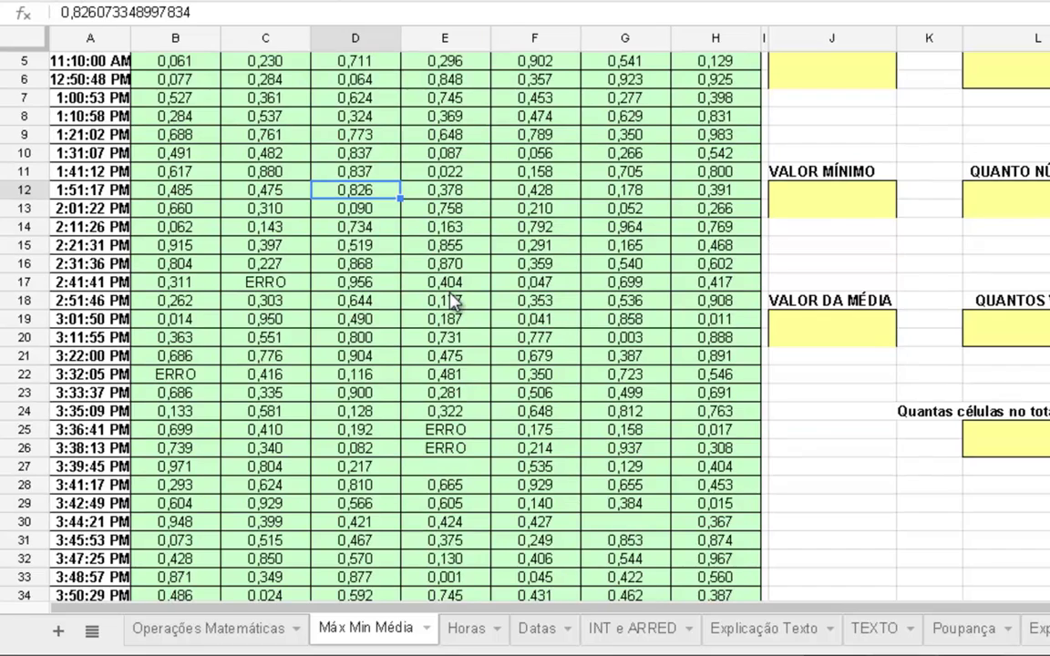
click(460, 429)
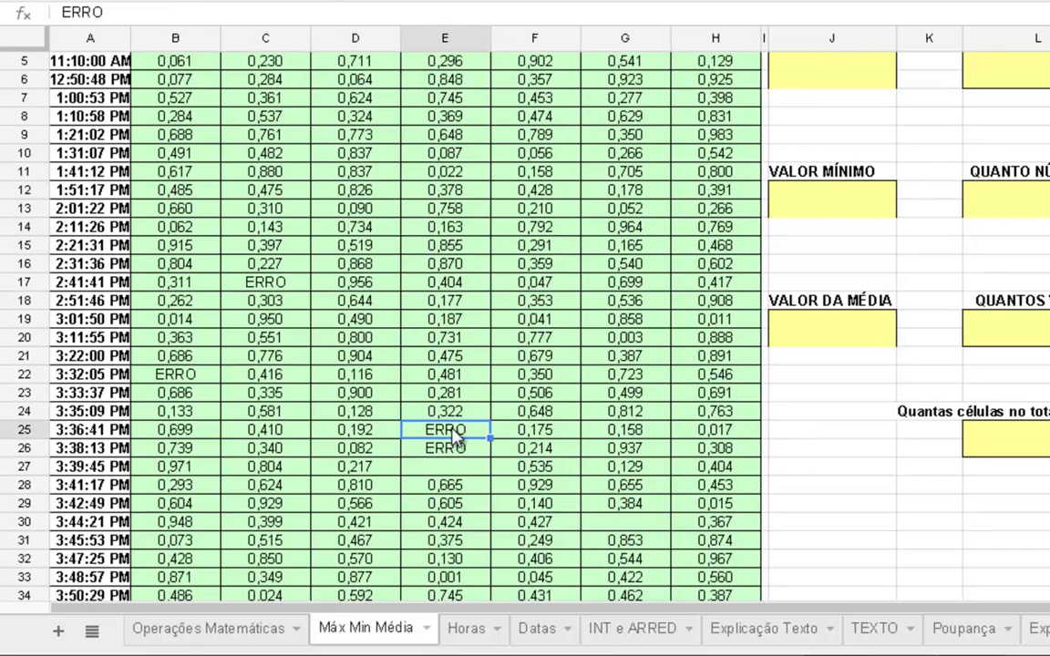
click(447, 465)
scroll(468, 501, down, 3)
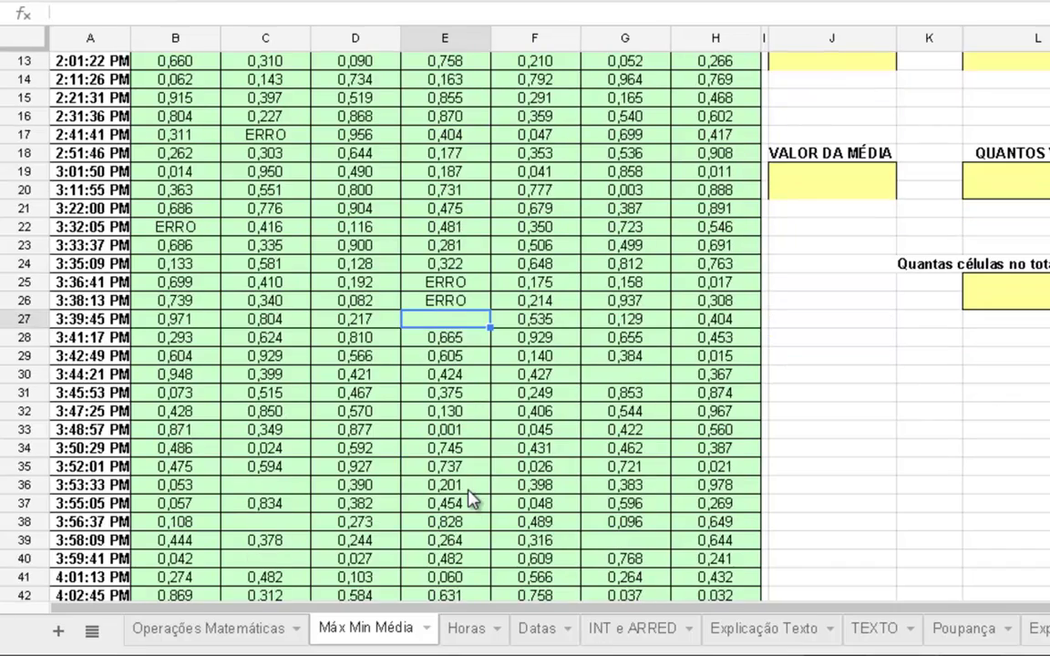
scroll(469, 492, down, 4)
scroll(470, 472, up, 2)
scroll(472, 468, up, 7)
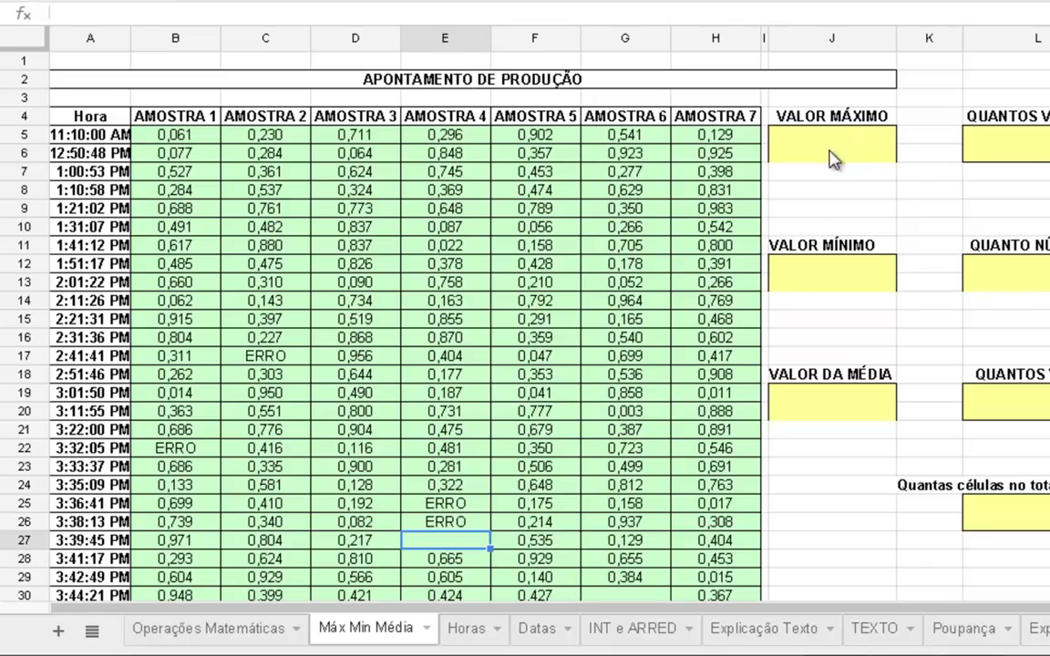
click(793, 154)
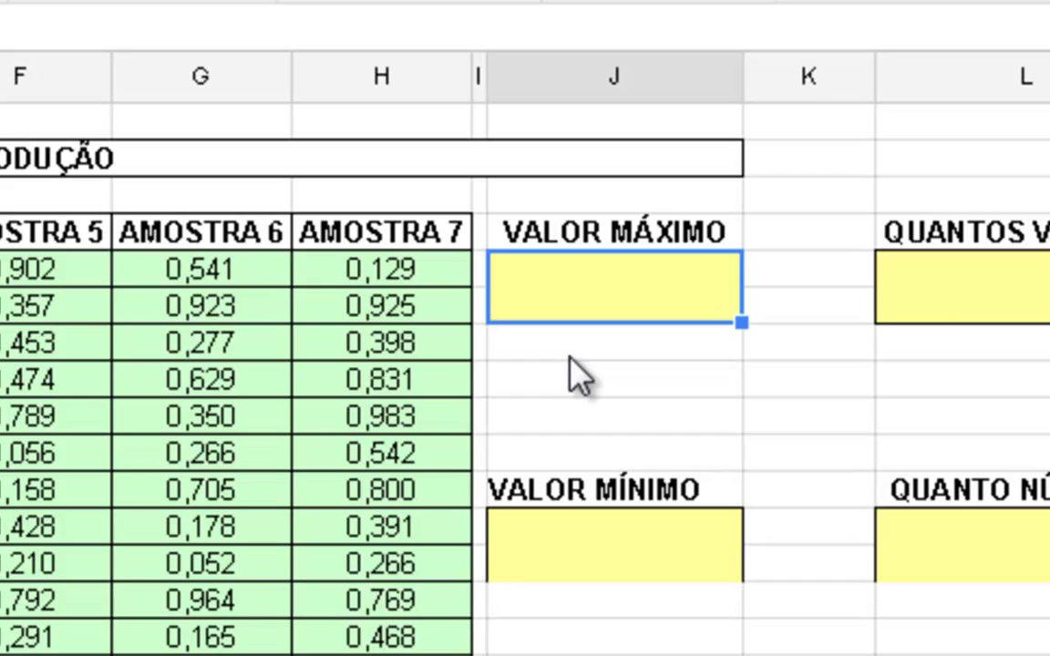
Enter =MAX(B5:H44) in J5 under VALOR MÁXIMO, returning 0,983
text(=)
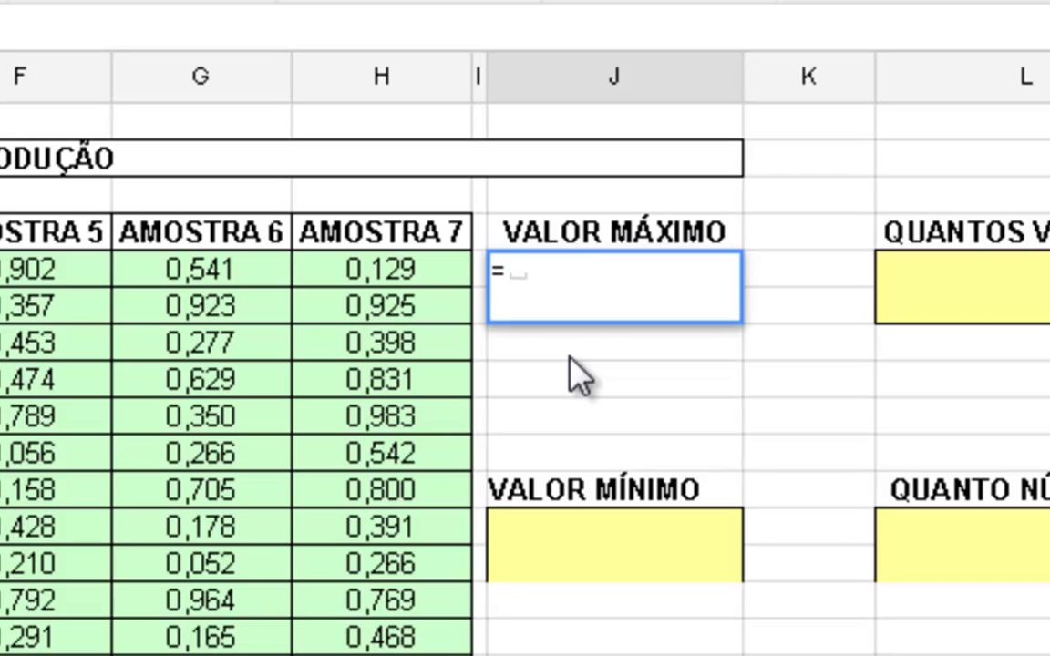
text(max)
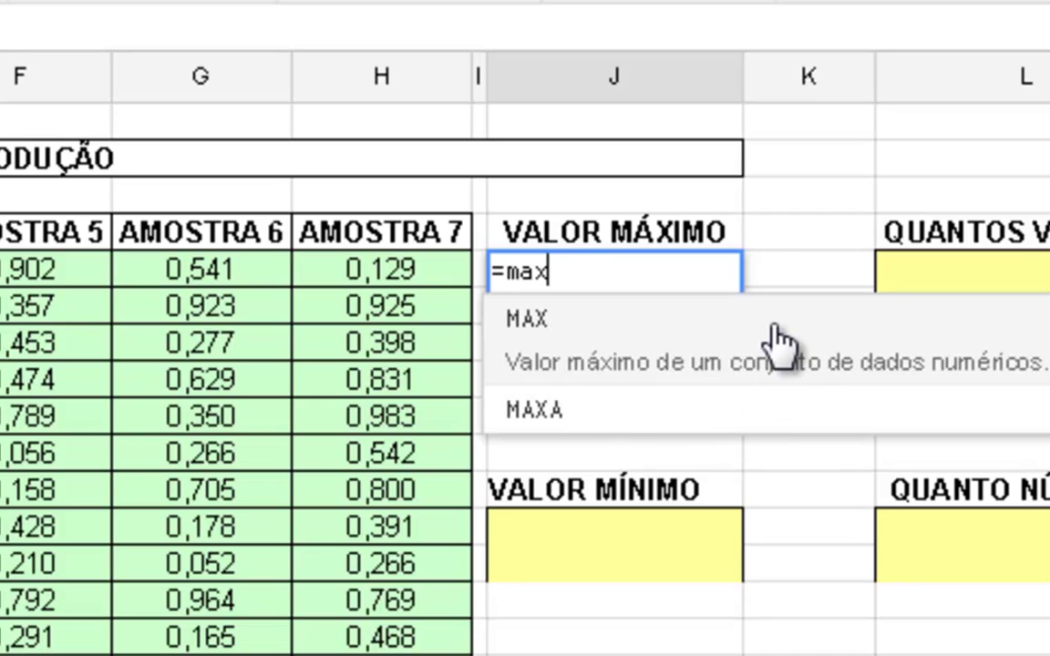
text(()
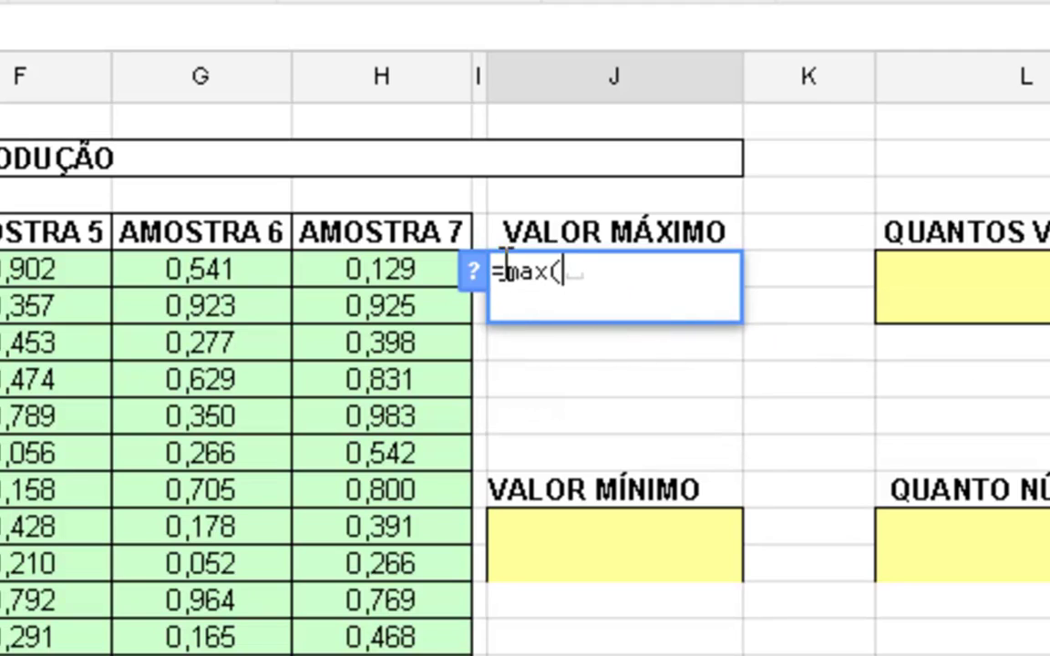
drag(561, 271, 483, 274)
click(576, 273)
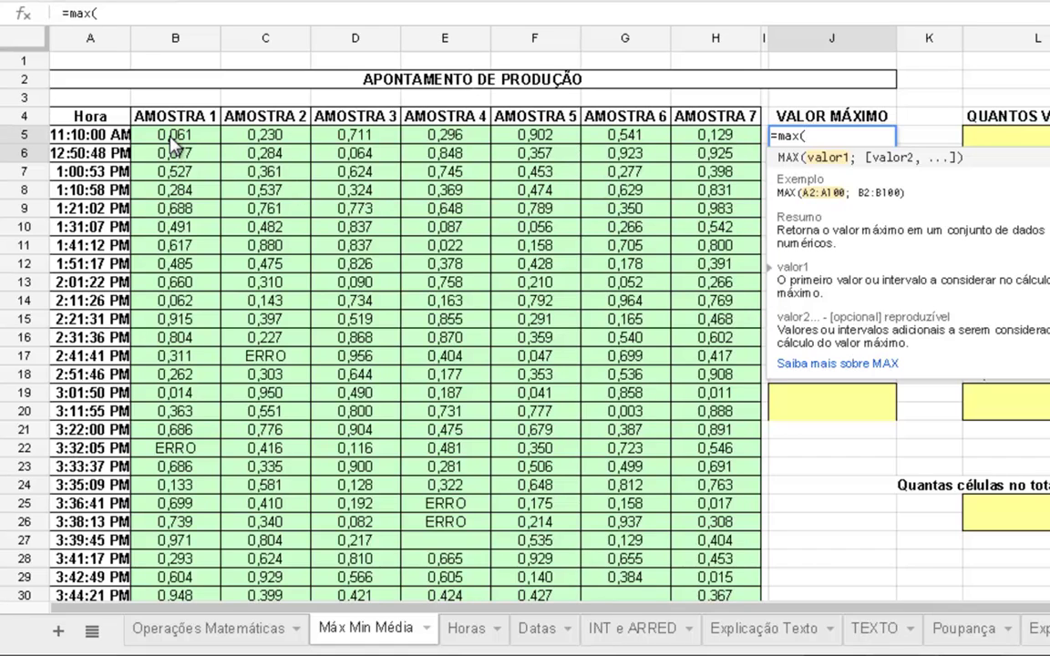
mouse_move(170, 138)
mouse_down()
mouse_move(732, 157)
mouse_move(710, 643)
mouse_move(690, 540)
mouse_up()
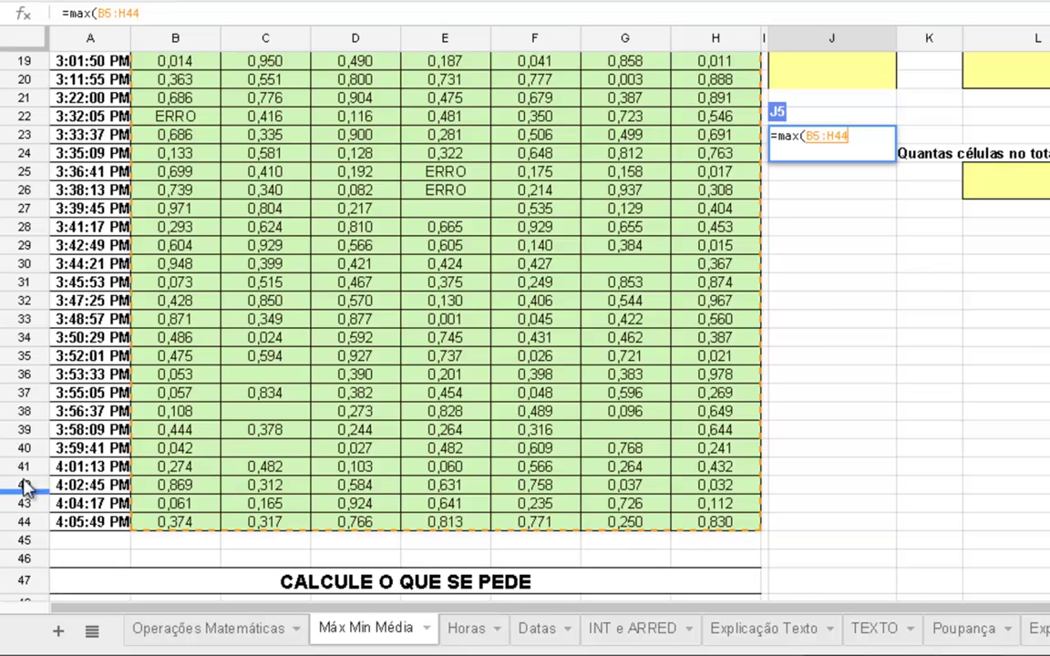
scroll(267, 306, up, 5)
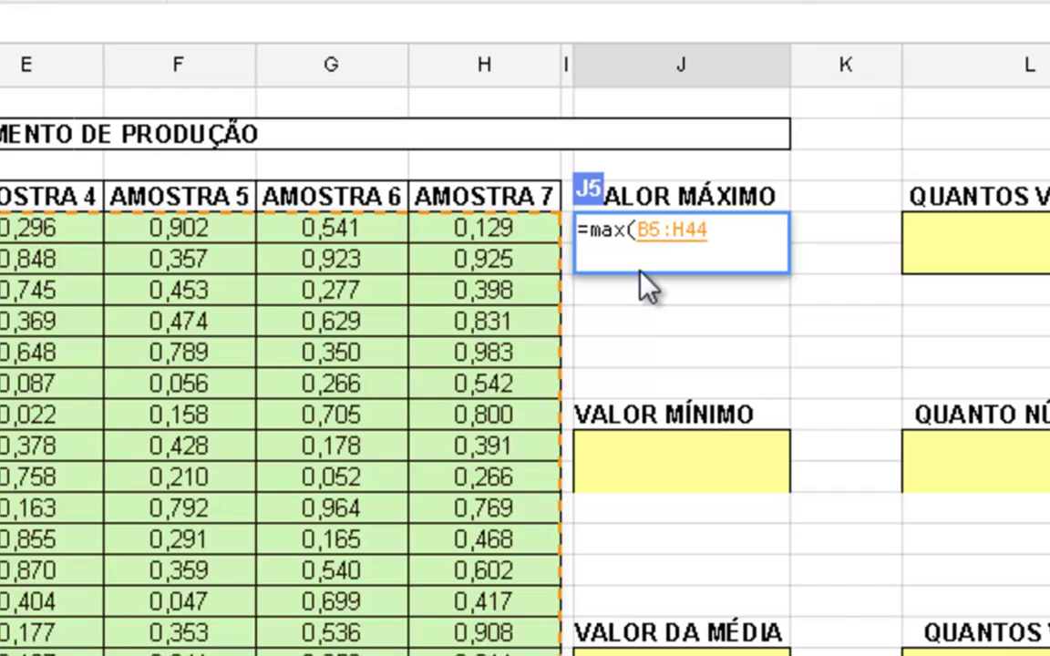
key(Return)
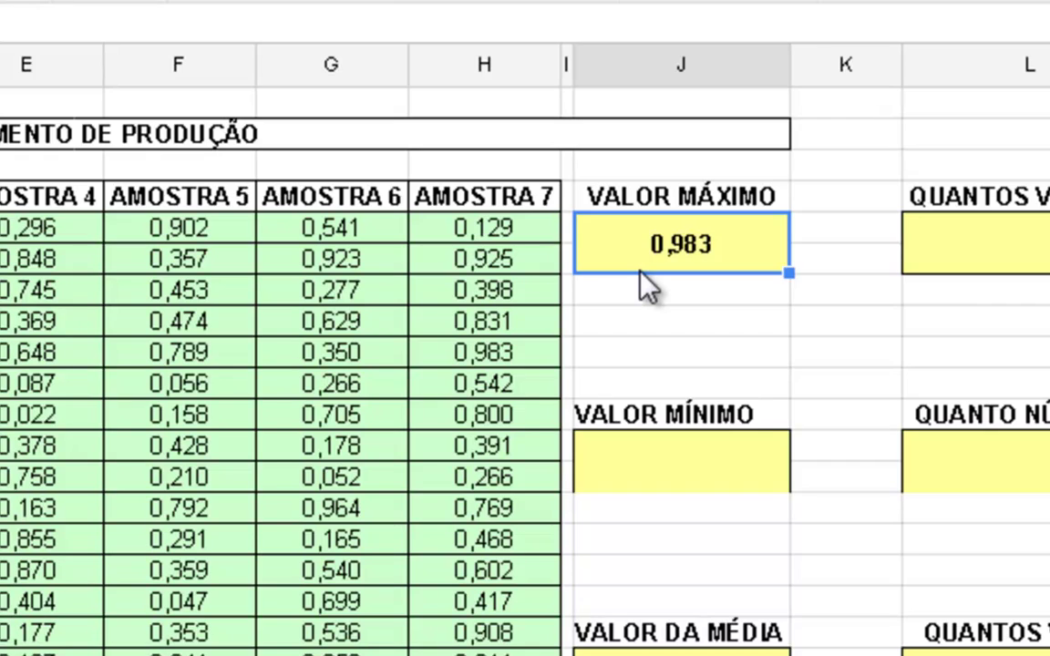
Enter =MIN(B5:H44) in the cell under VALOR MÍNIMO, returning 0,001
click(674, 463)
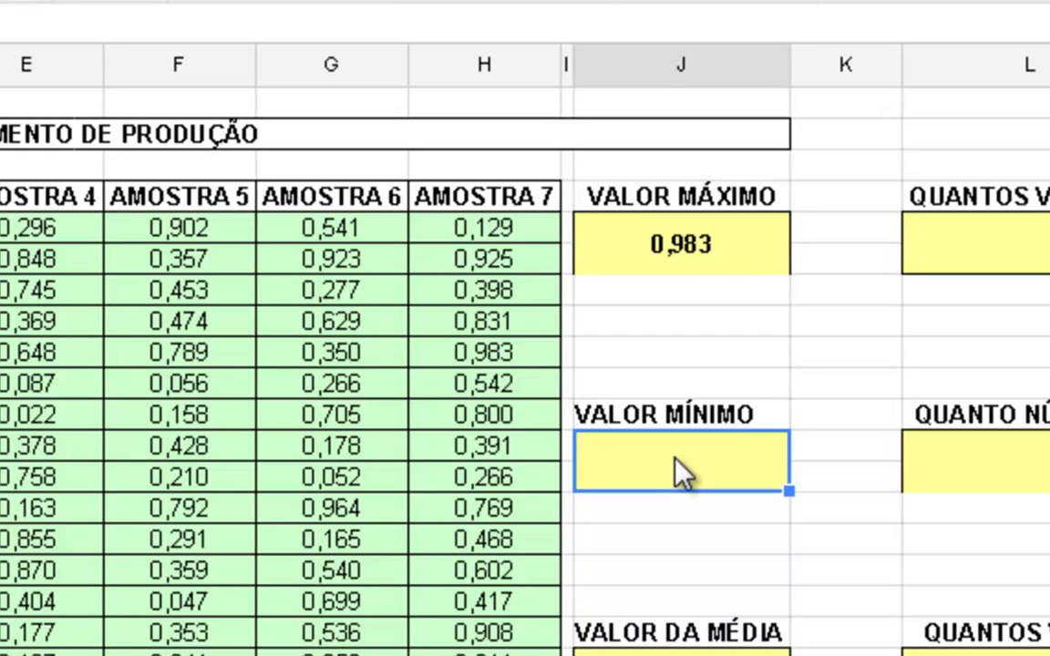
text(=m)
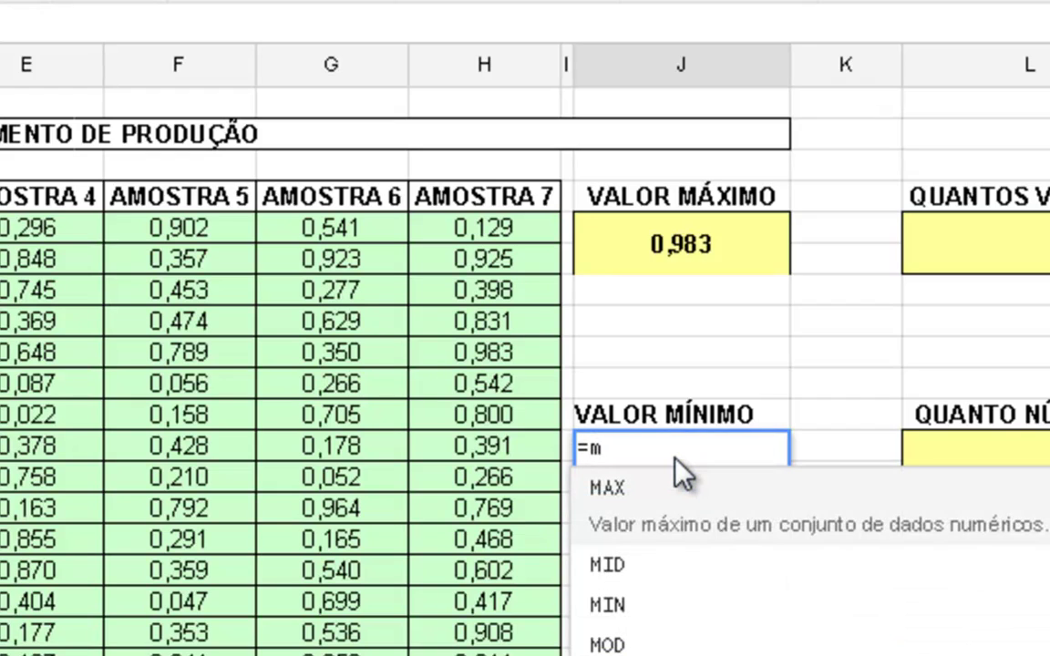
text(in)
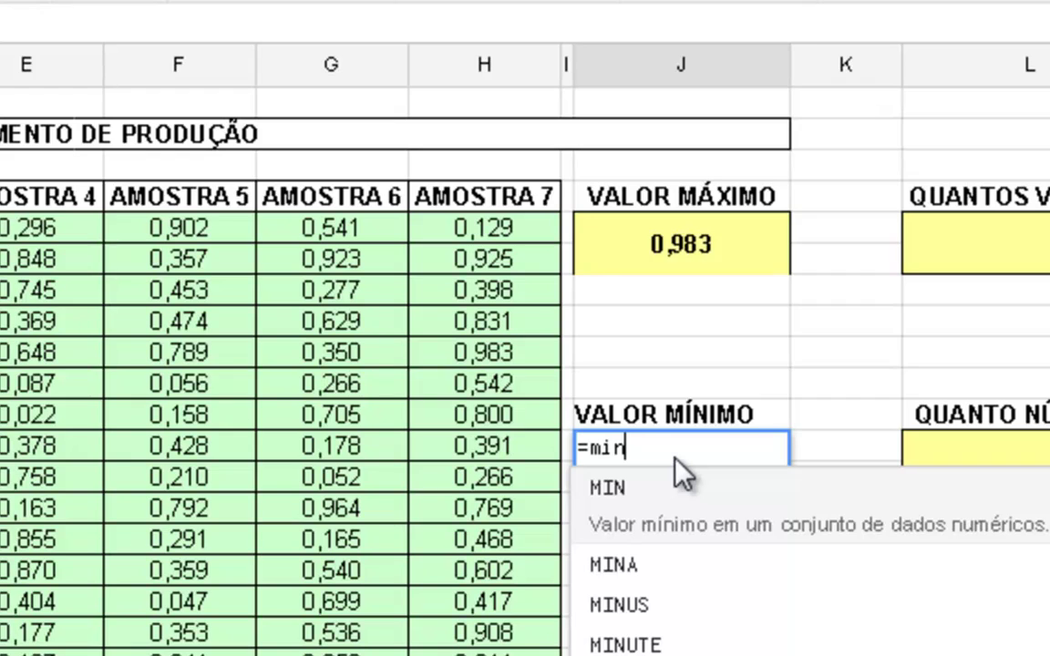
text(()
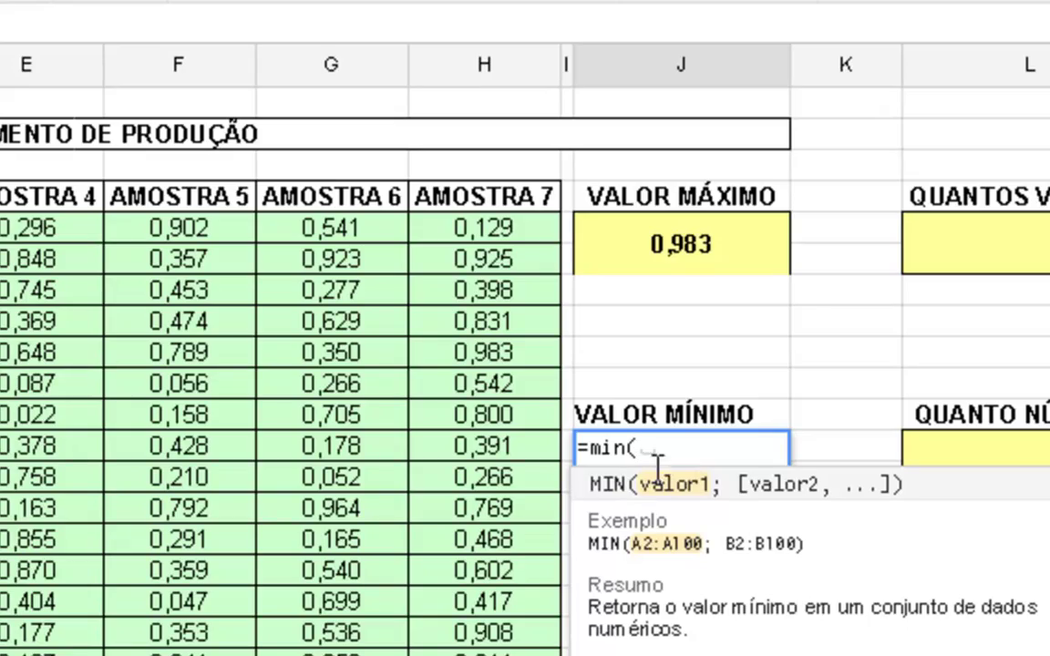
text(B5:D5)
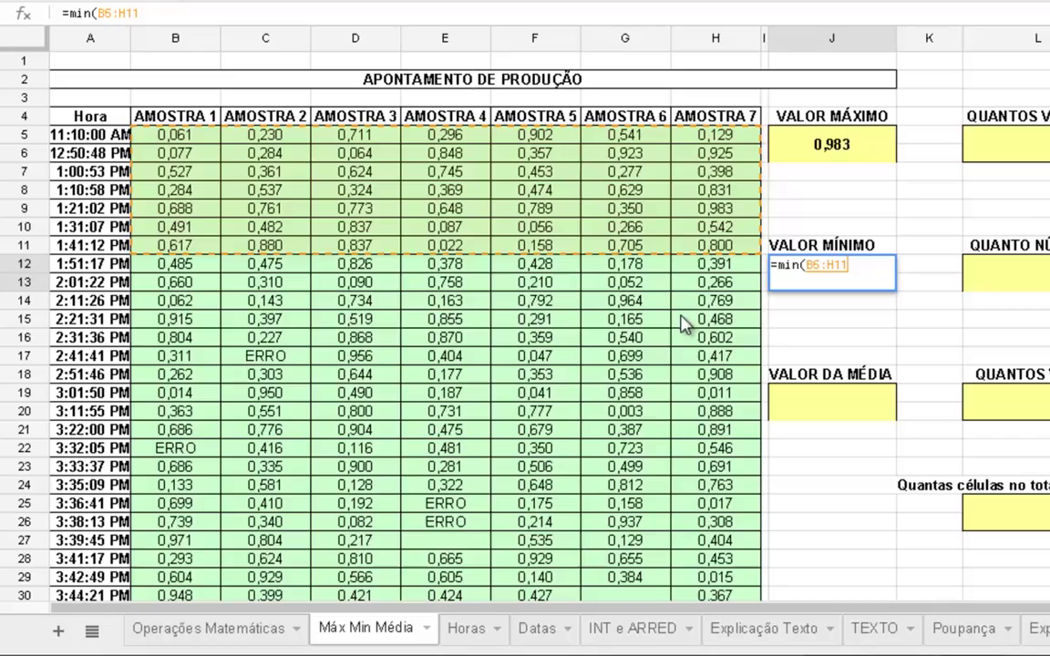
mouse_move(164, 269)
mouse_down()
mouse_move(697, 583)
mouse_move(697, 649)
mouse_up()
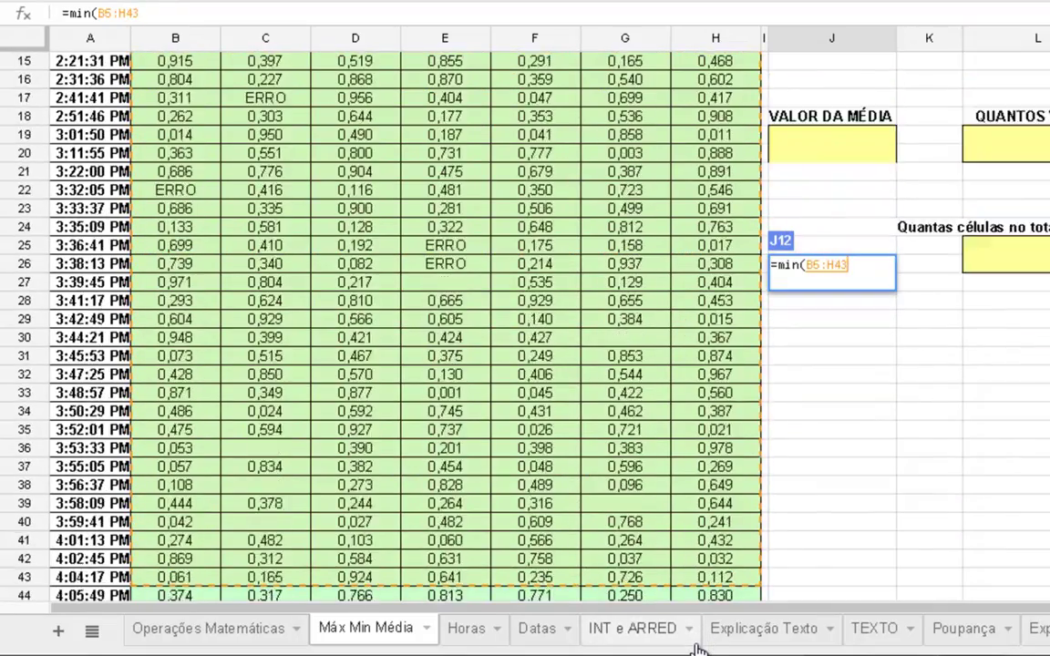
mouse_move(697, 649)
mouse_down()
mouse_move(666, 443)
mouse_move(684, 455)
mouse_up()
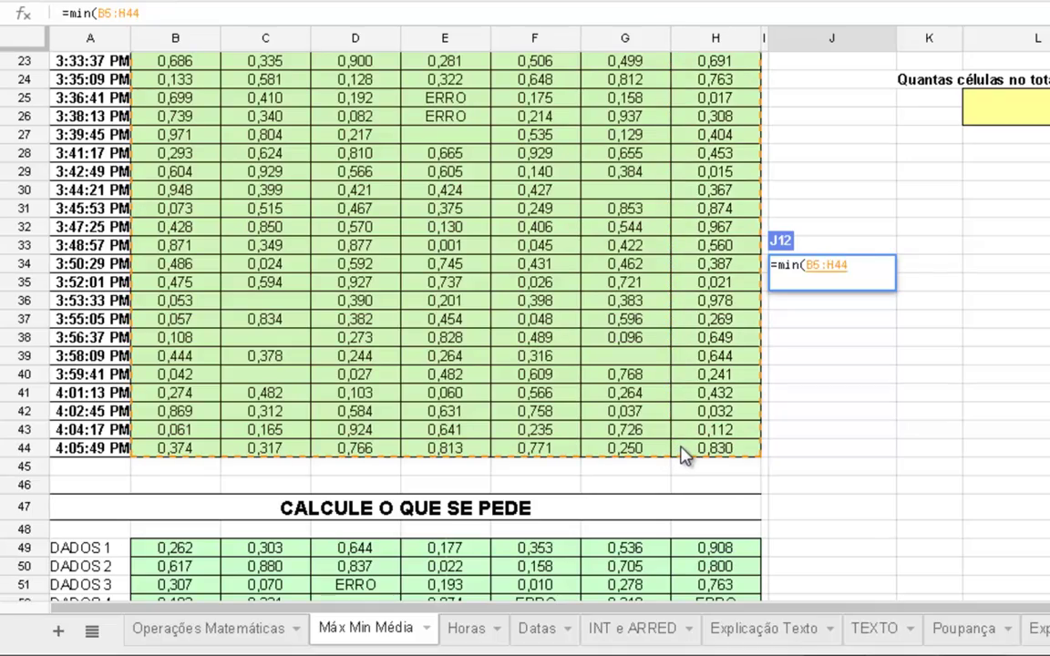
text())
key(Return)
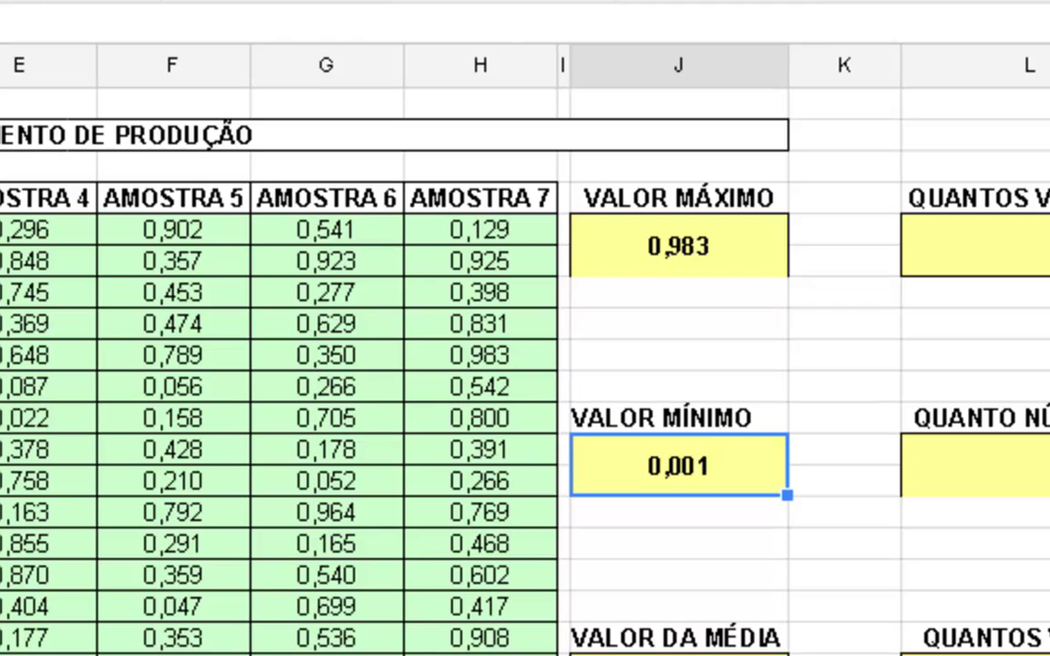
click(679, 654)
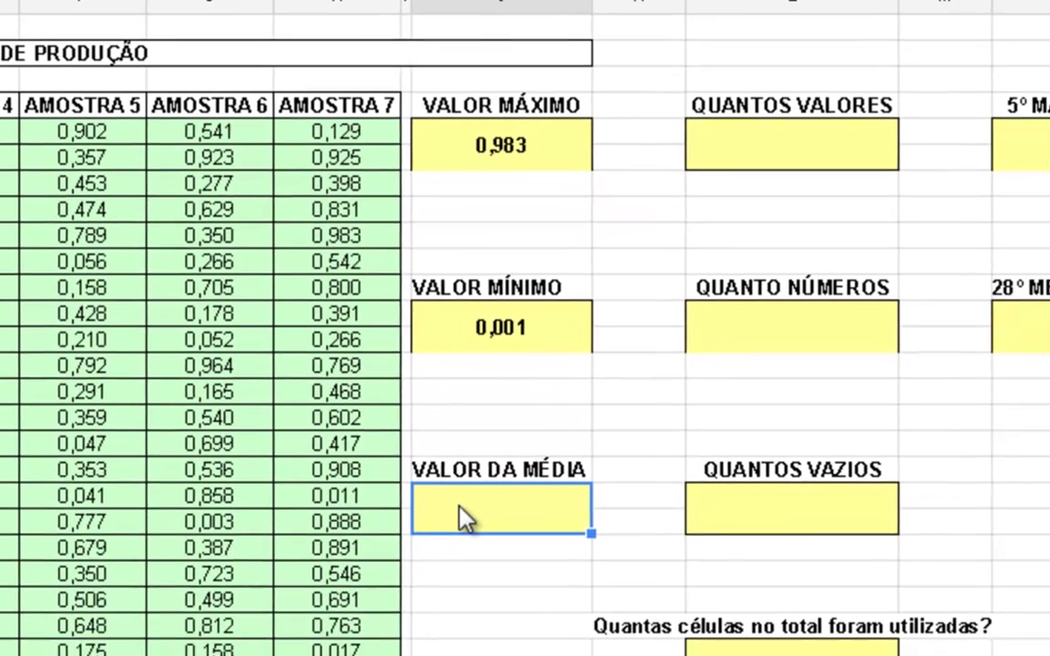
Enter =AVERAGE(B5:H44) in J19 under VALOR DA MÉDIA, returning 0,477
text(=)
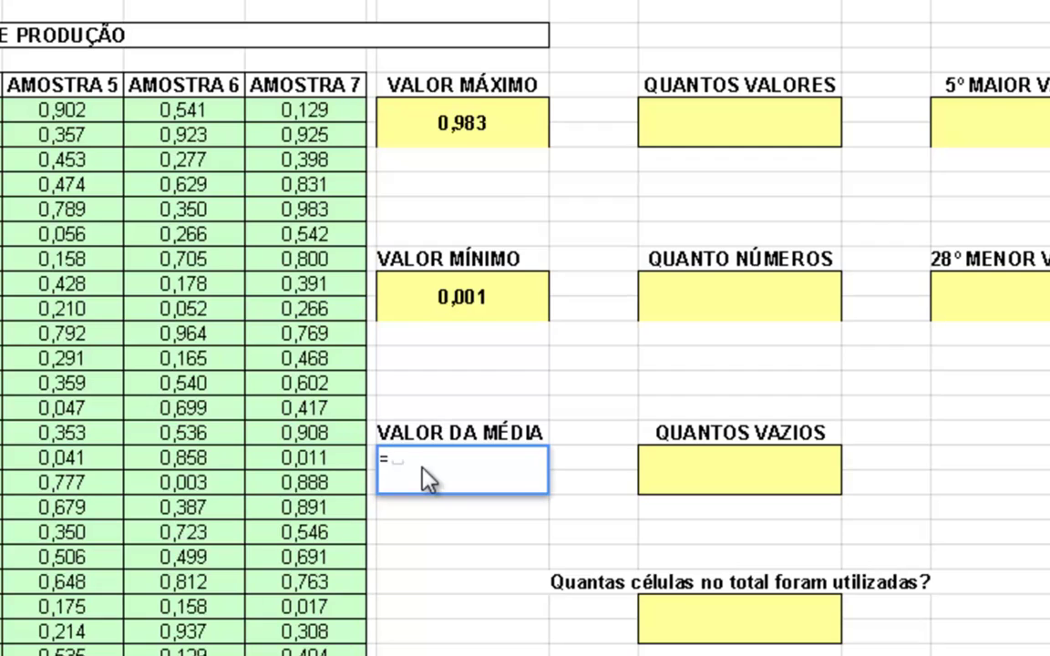
text(avera)
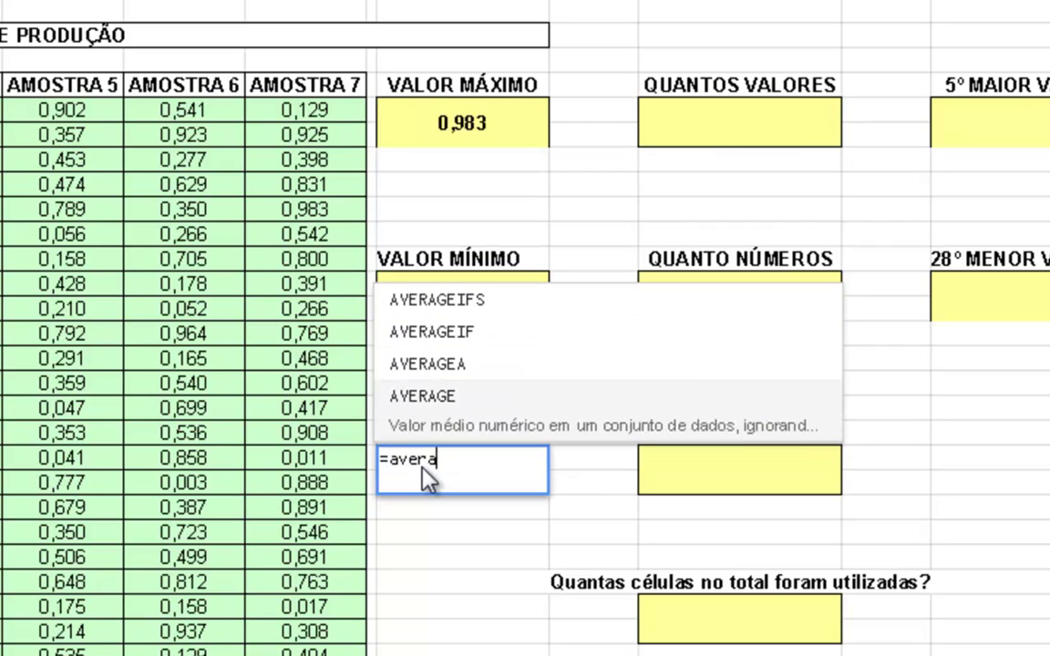
text(ge)
text(()
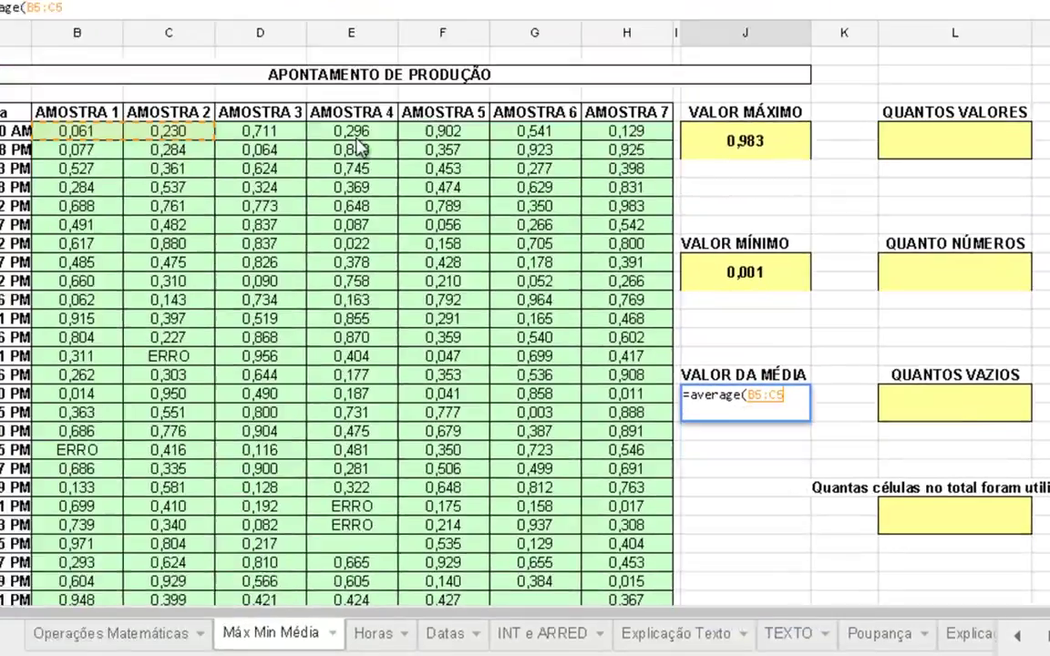
mouse_move(136, 177)
mouse_down()
mouse_move(580, 603)
mouse_move(672, 388)
mouse_up()
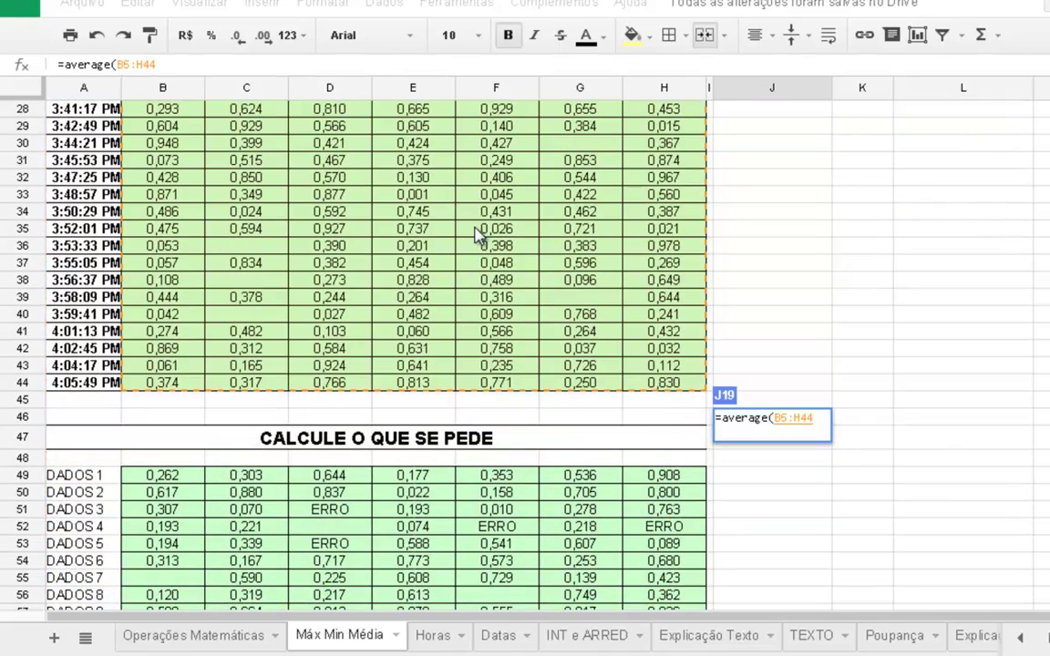
key(Return)
scroll(797, 253, up, 4)
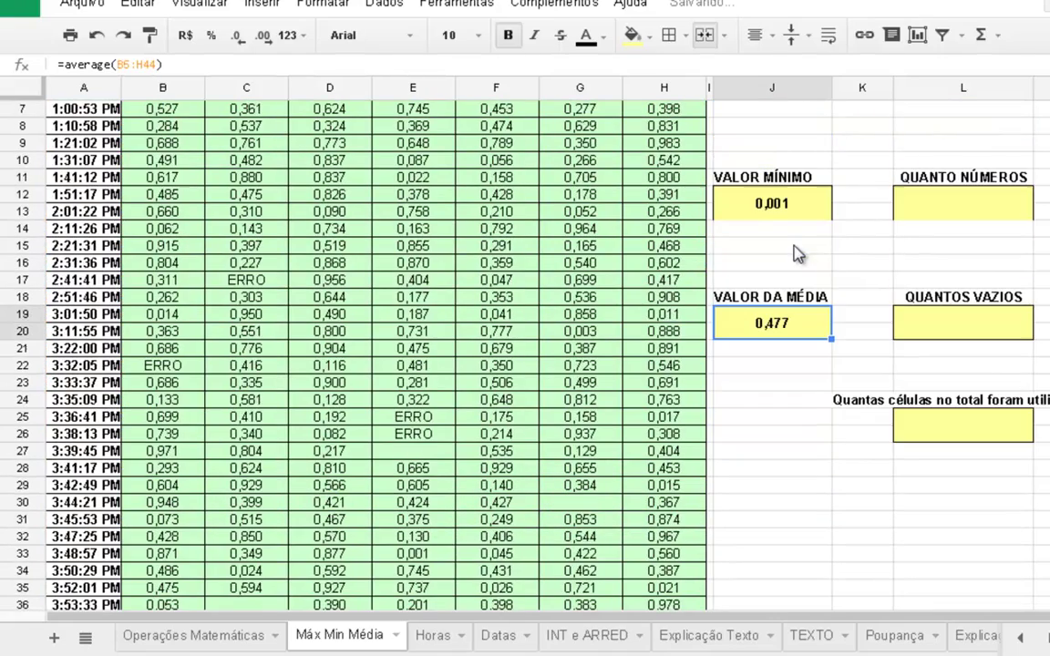
scroll(1007, 289, up, 2)
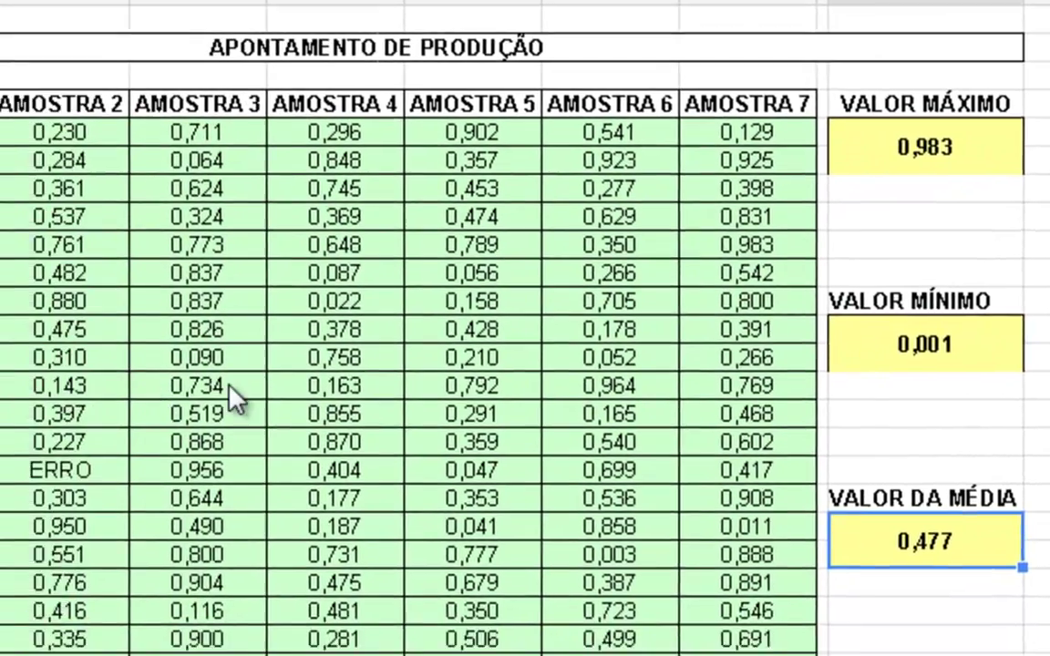
click(232, 406)
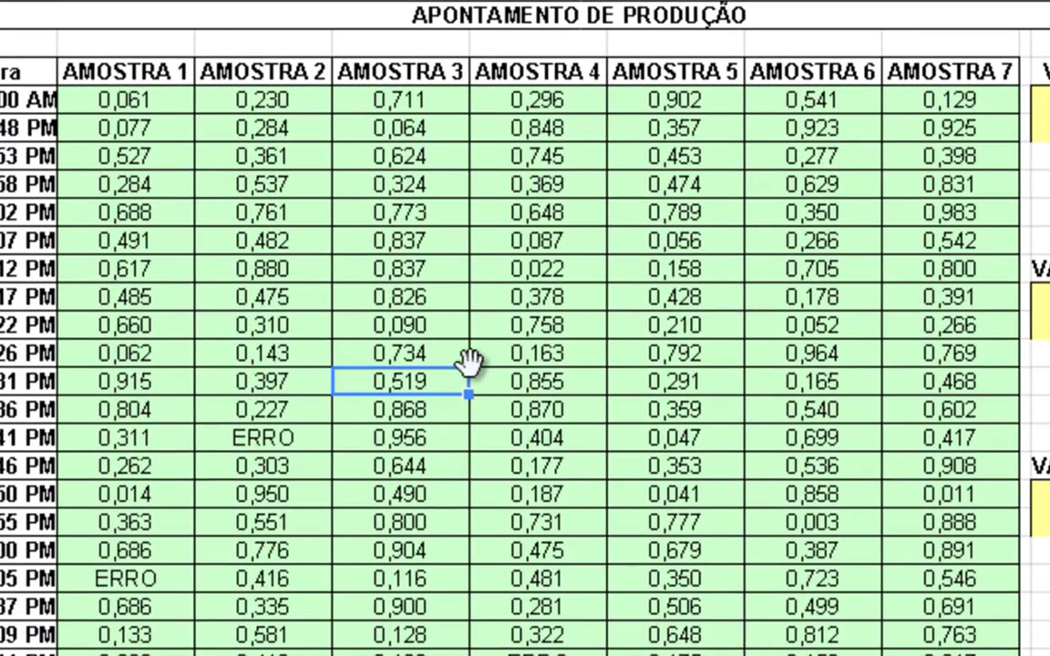
key(ctrl+Left)
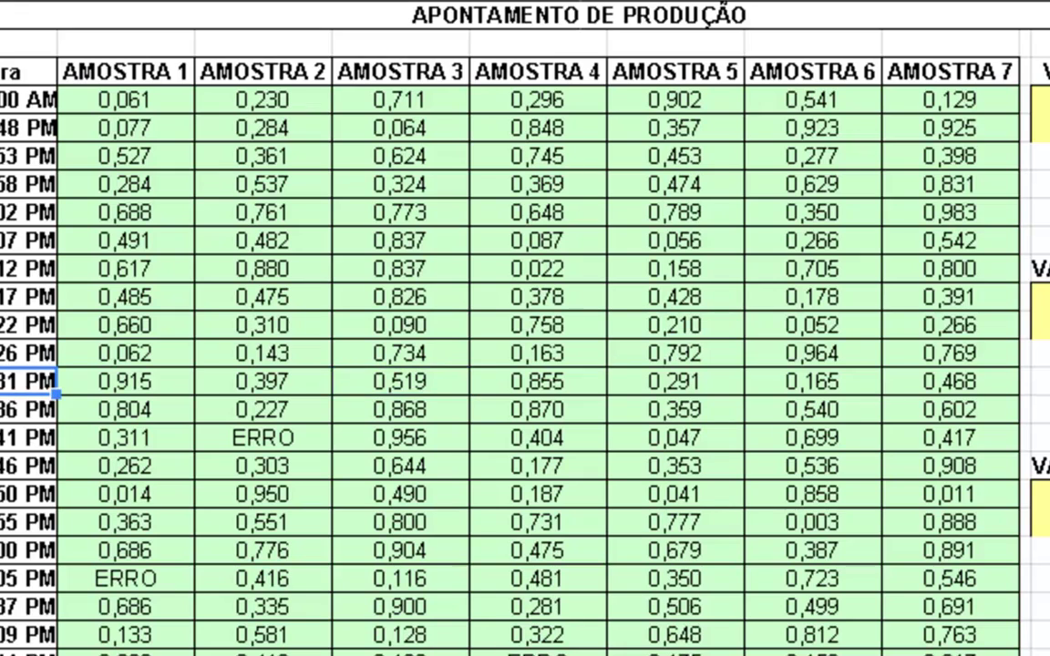
click(388, 71)
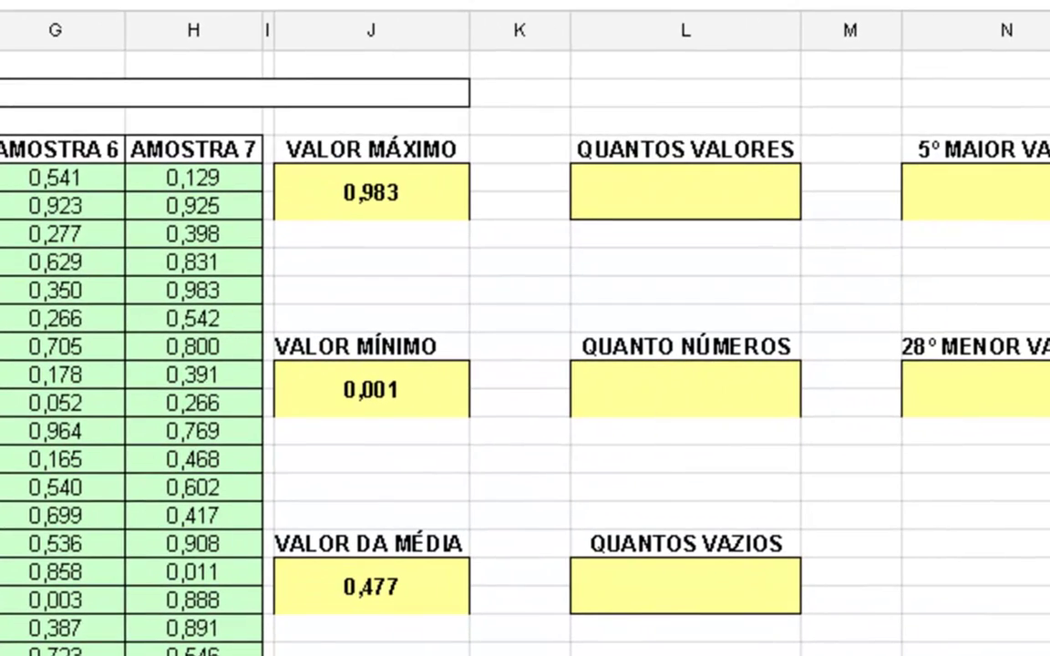
click(713, 205)
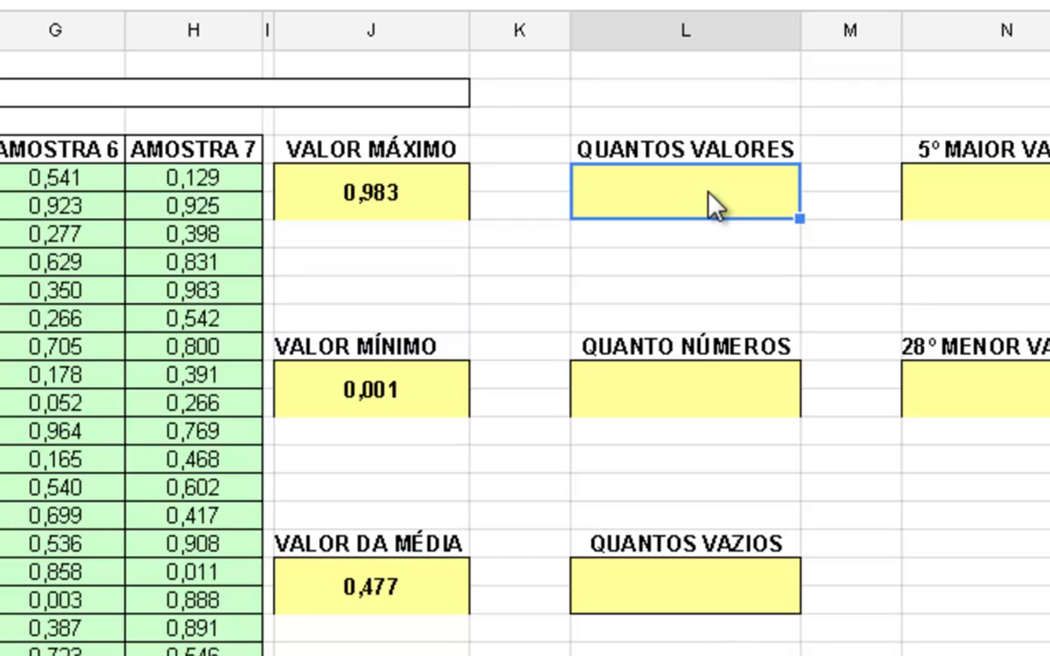
Enter =COUNTA(B5:H44) in the QUANTOS VALORES cell, returning 274
text(=)
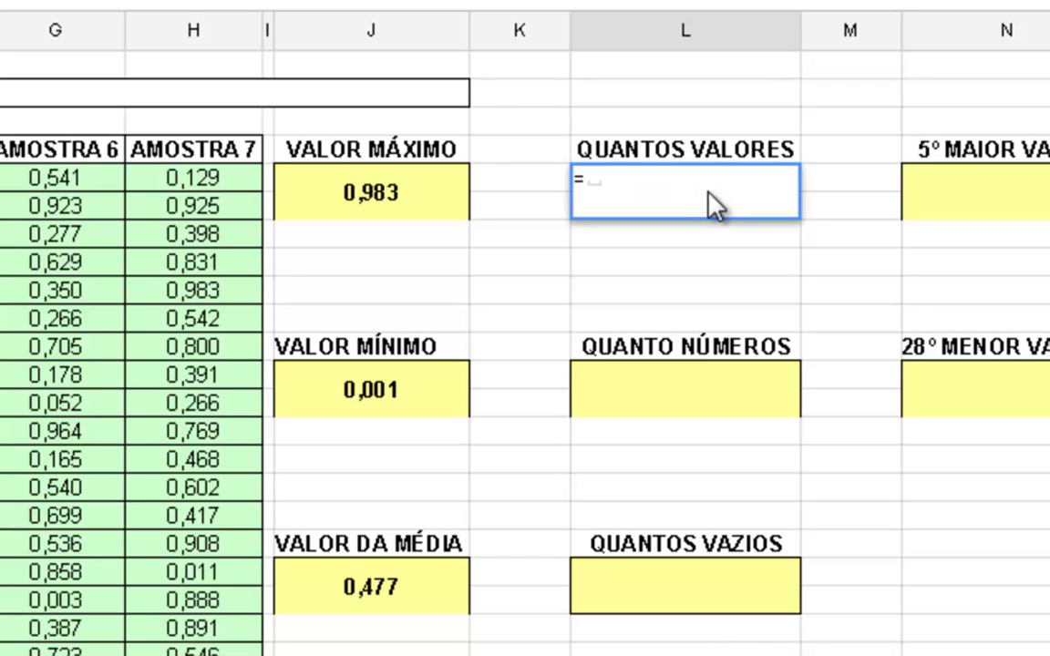
text(count)
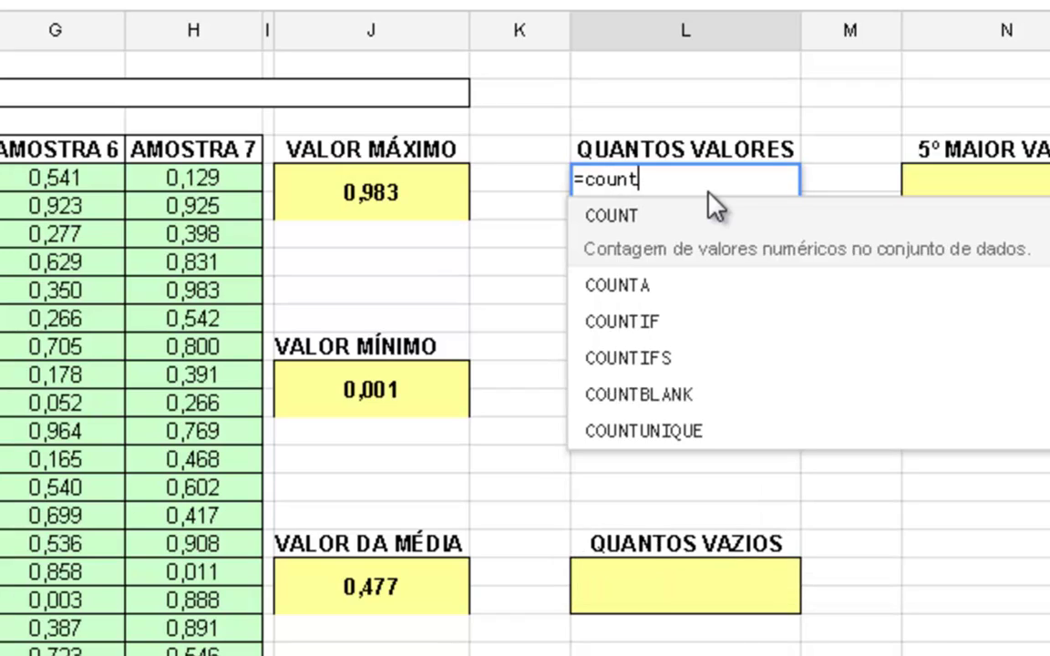
key(Down)
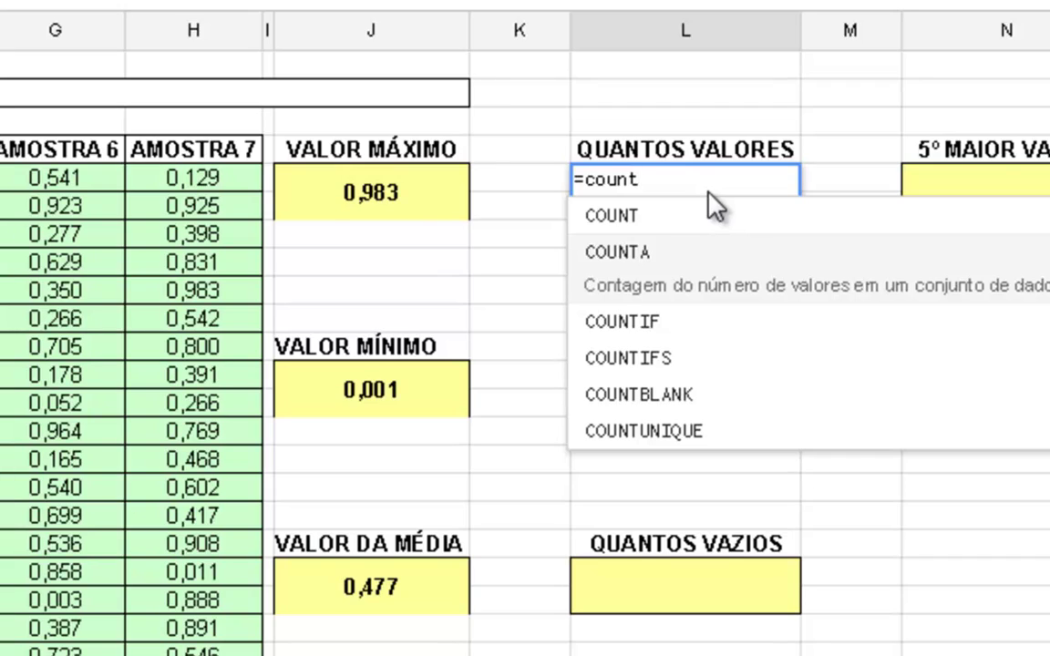
text(a)
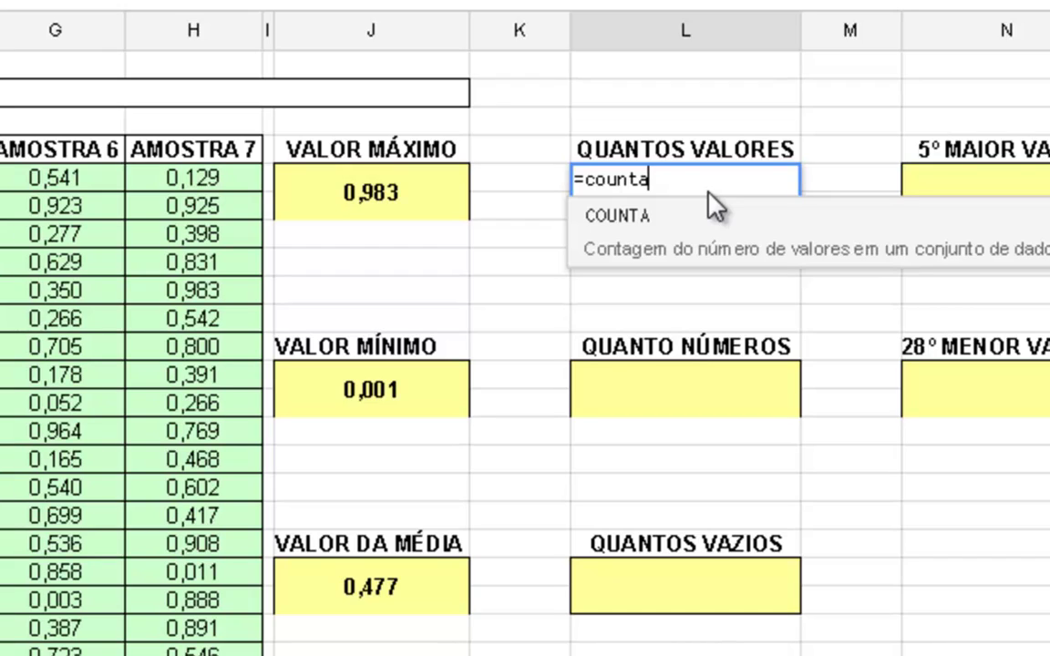
text(()
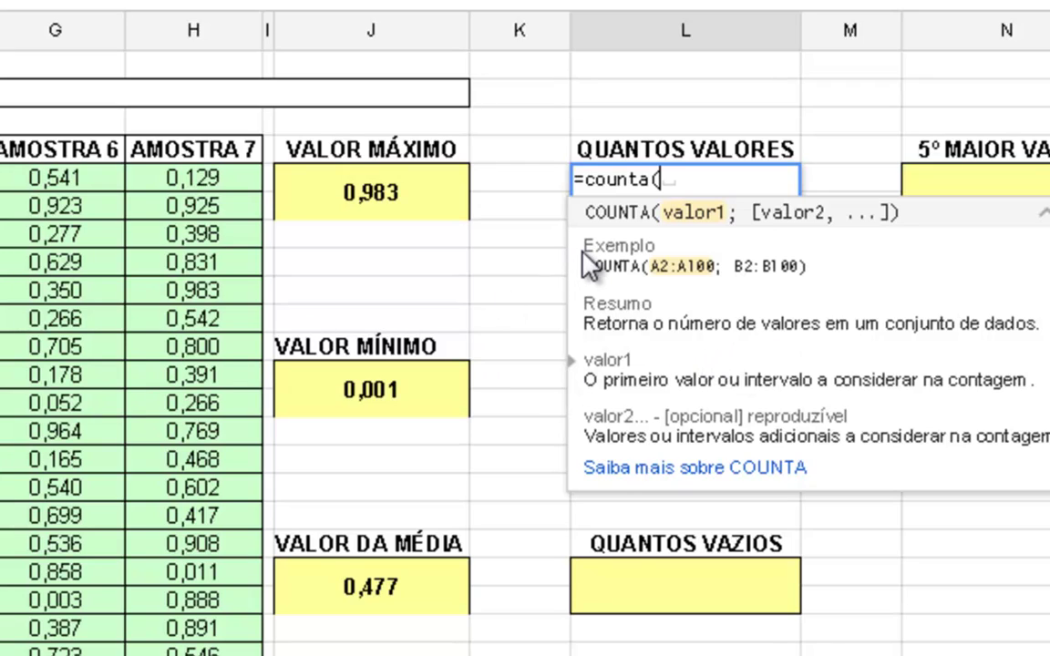
text(B6:H13)
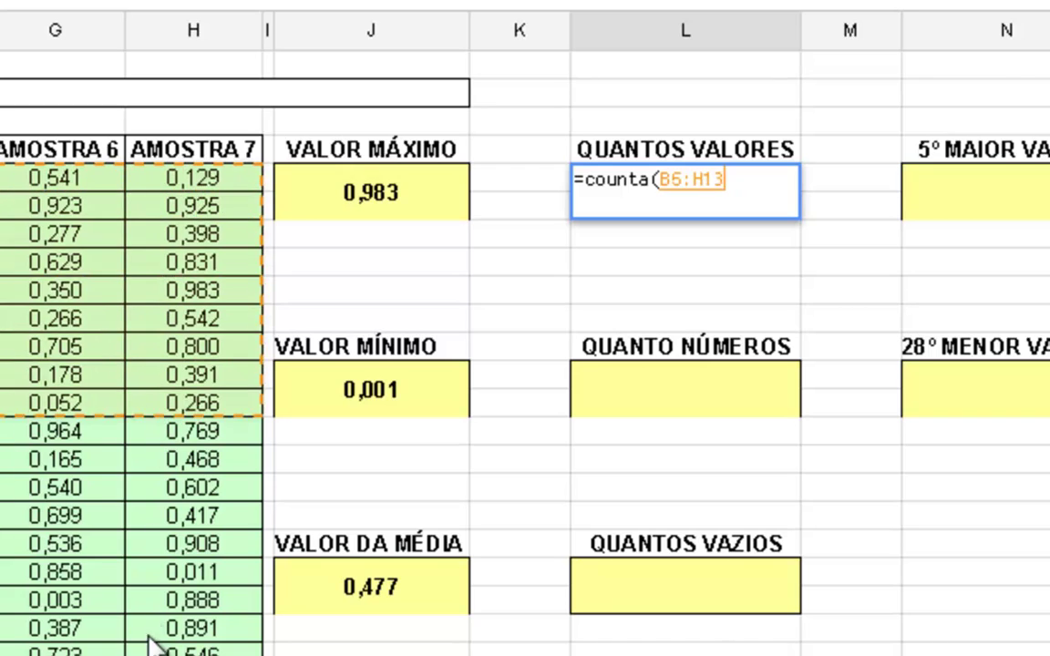
mouse_move(9, 177)
mouse_down()
mouse_move(193, 652)
mouse_move(193, 642)
mouse_up()
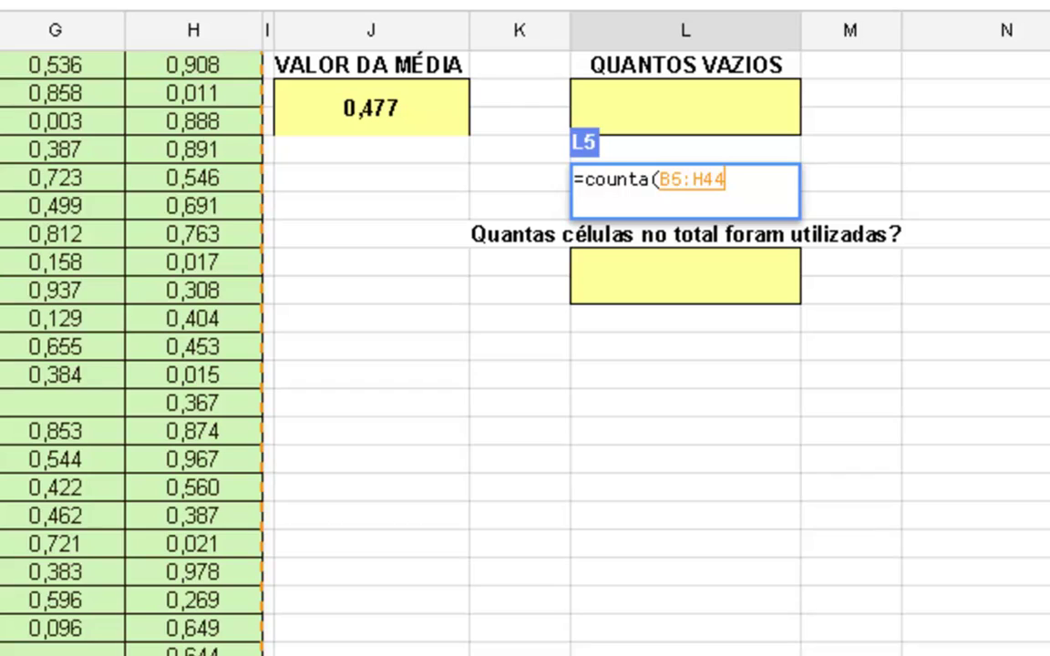
key(Return)
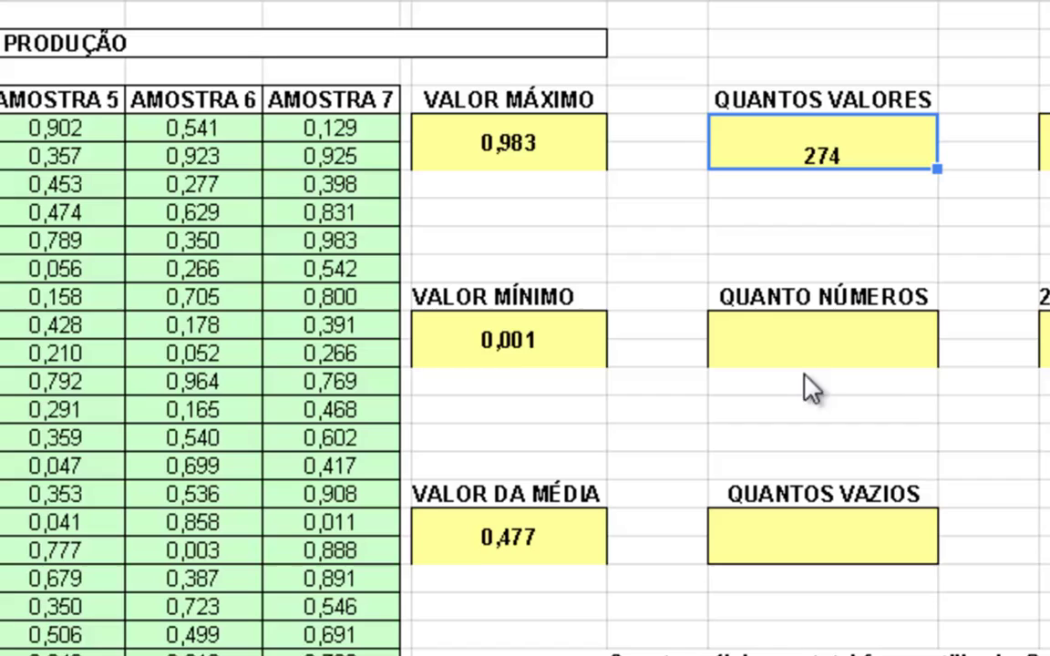
Enter =COUNT(B5:H44) in the QUANTO NÚMEROS cell, returning 270
click(806, 357)
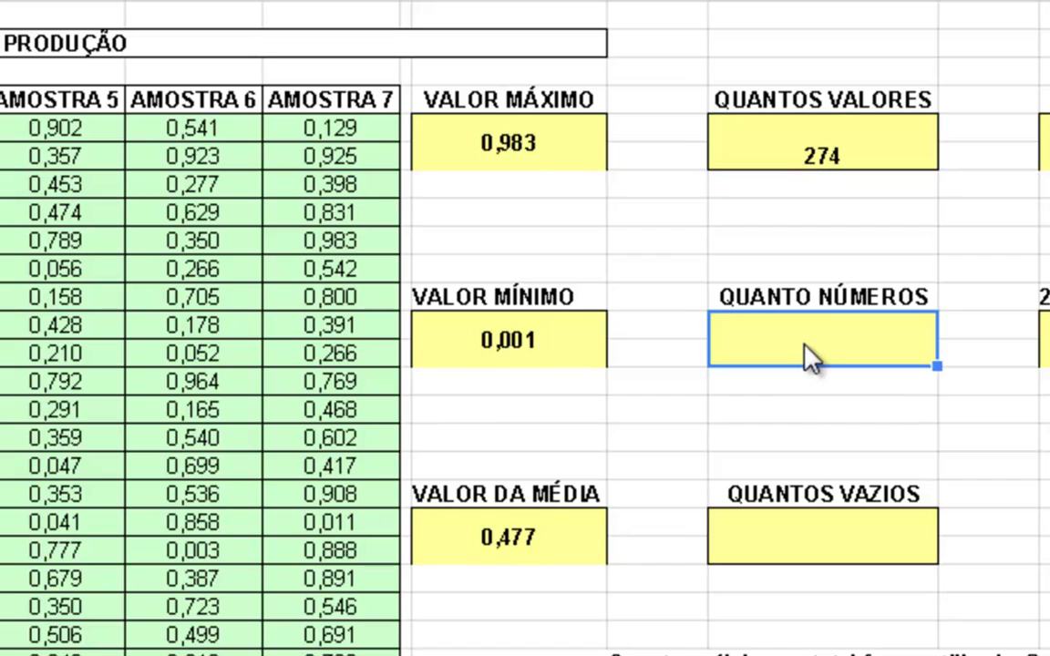
text(=con)
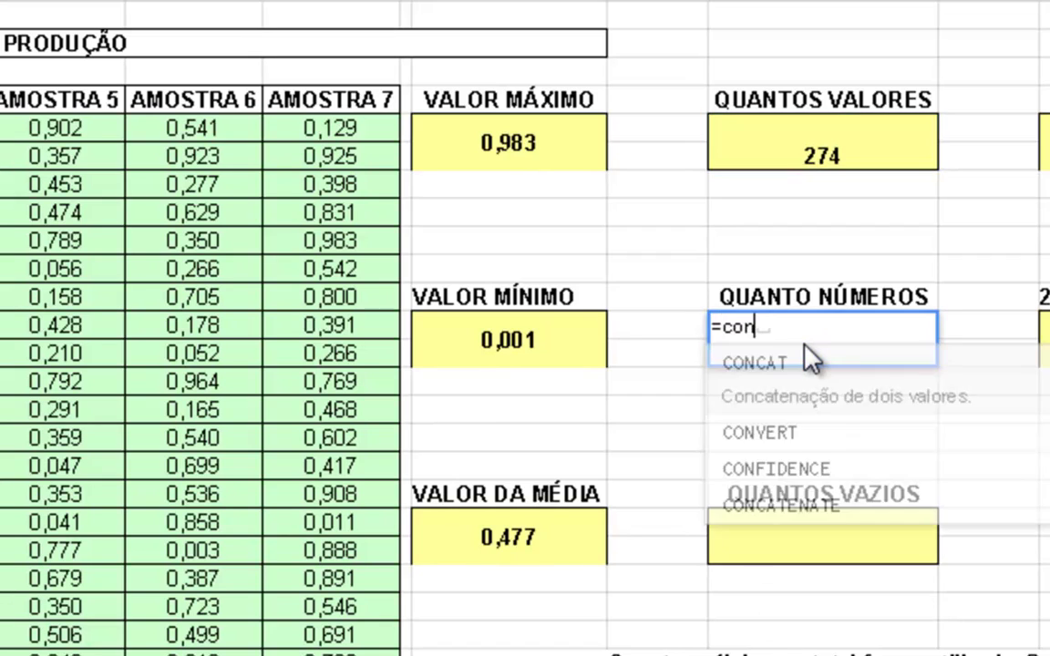
text(t)
key(BackSpace)
key(BackSpace)
text(u)
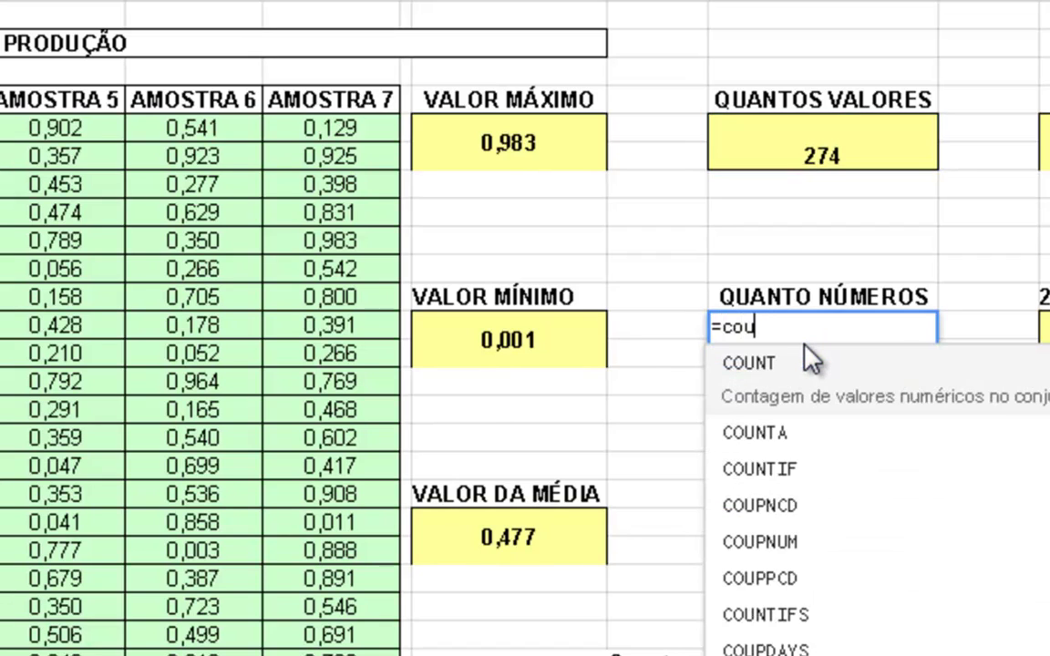
text(nt)
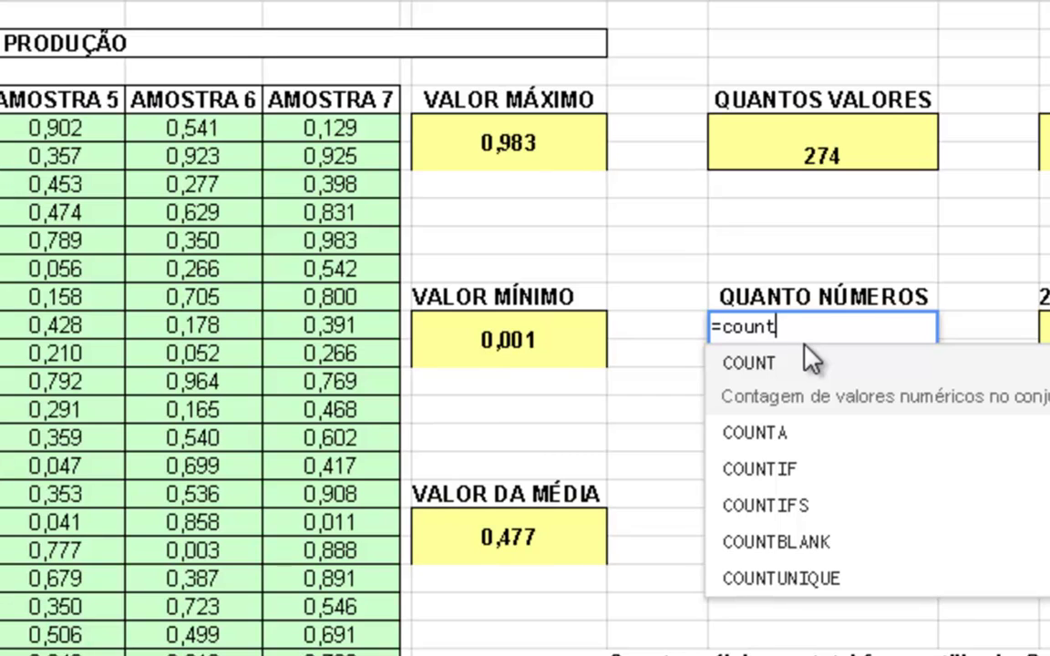
text(()
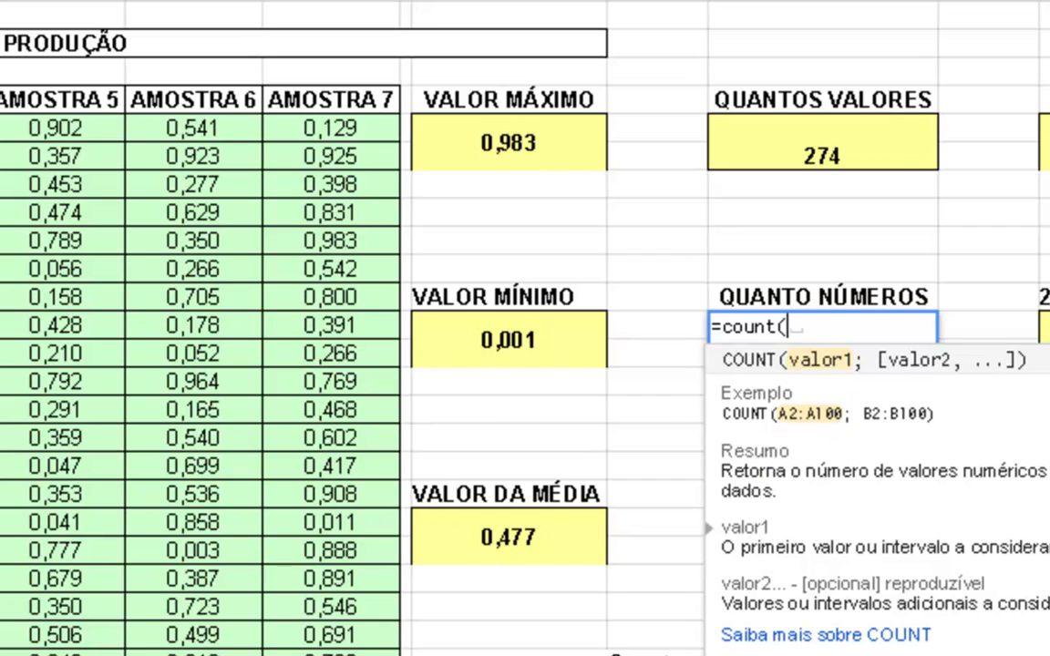
mouse_move(4, 127)
mouse_down()
mouse_move(332, 494)
mouse_move(332, 649)
mouse_move(333, 619)
mouse_up()
key(Return)
scroll(524, 328, up, 3)
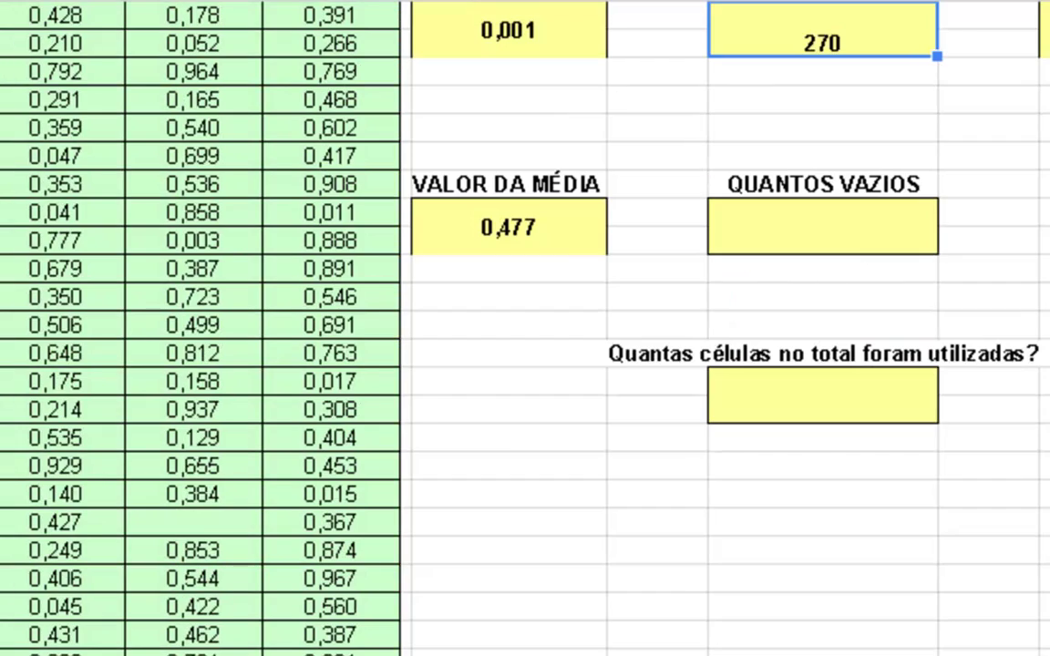
scroll(524, 328, up, 3)
scroll(525, 328, up, 2)
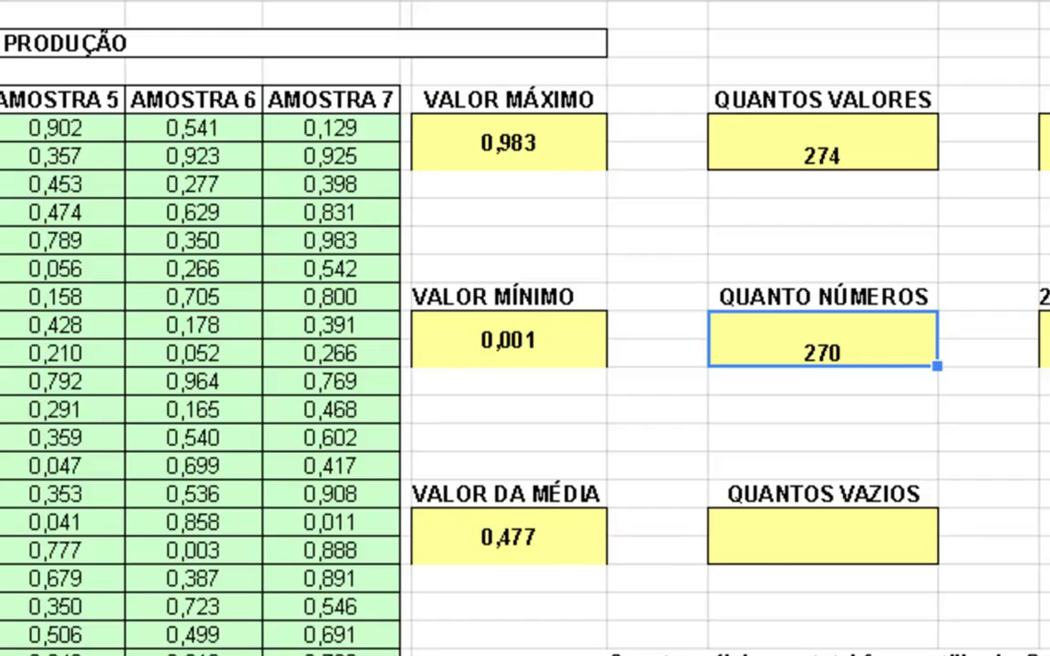
Enter =COUNTBLANK(B5:H44) in the QUANTOS VAZIOS cell, returning 6
click(760, 557)
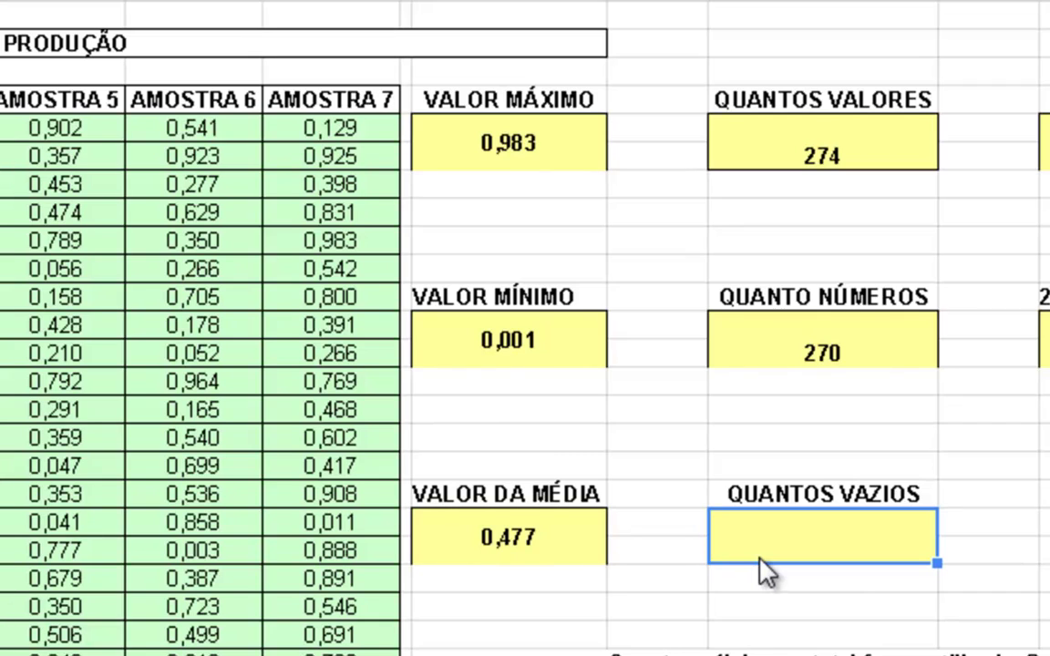
text(=c)
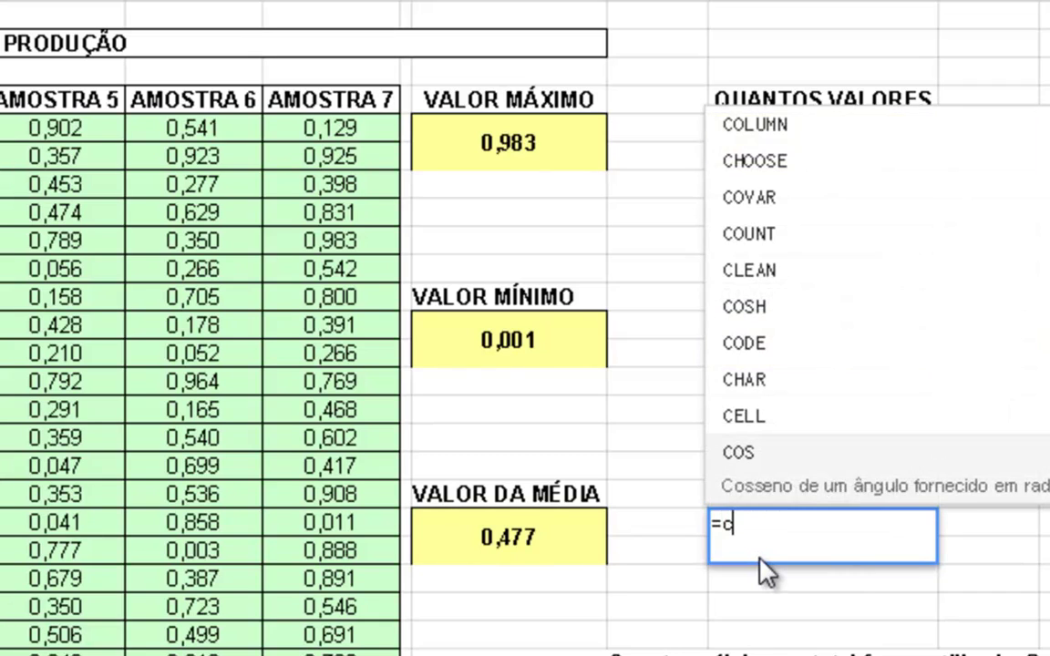
text(ont)
key(BackSpace)
key(BackSpace)
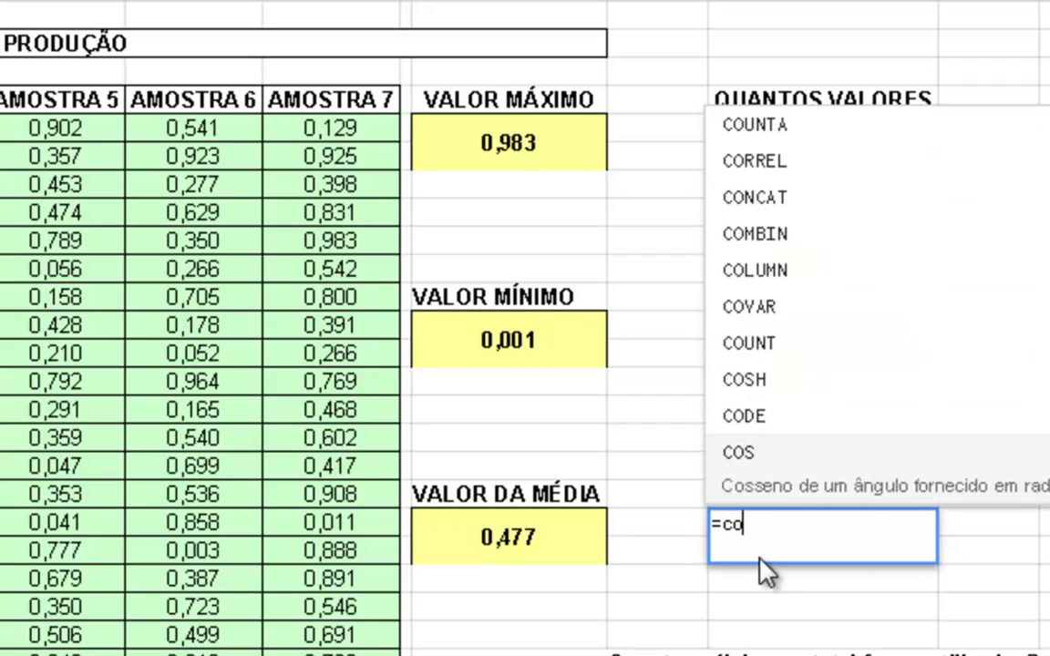
text(un)
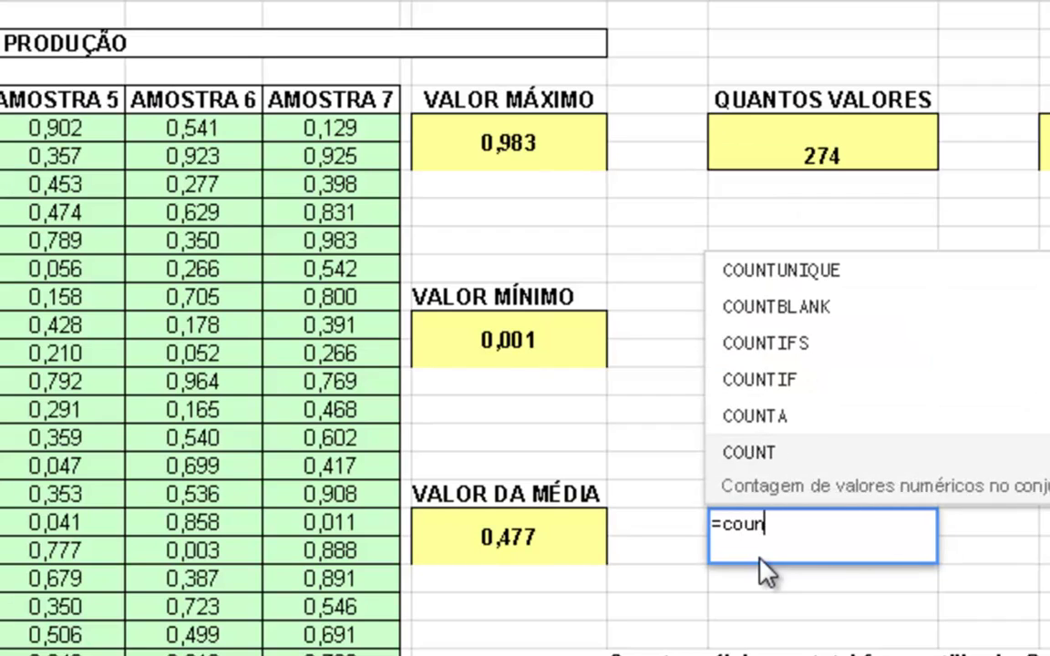
click(801, 315)
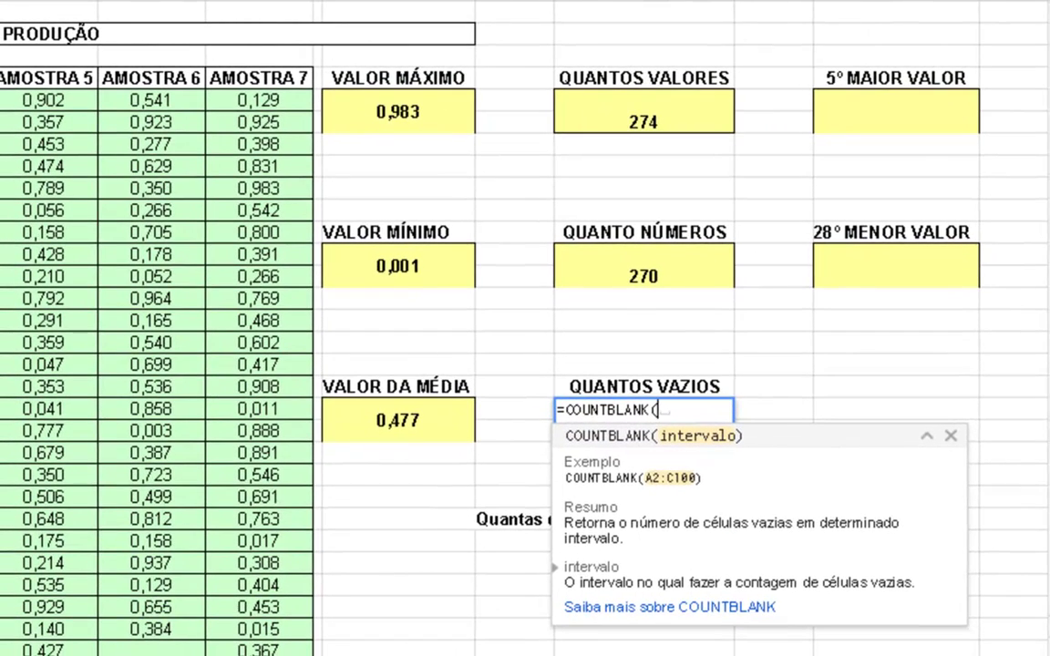
drag(2, 100, 260, 653)
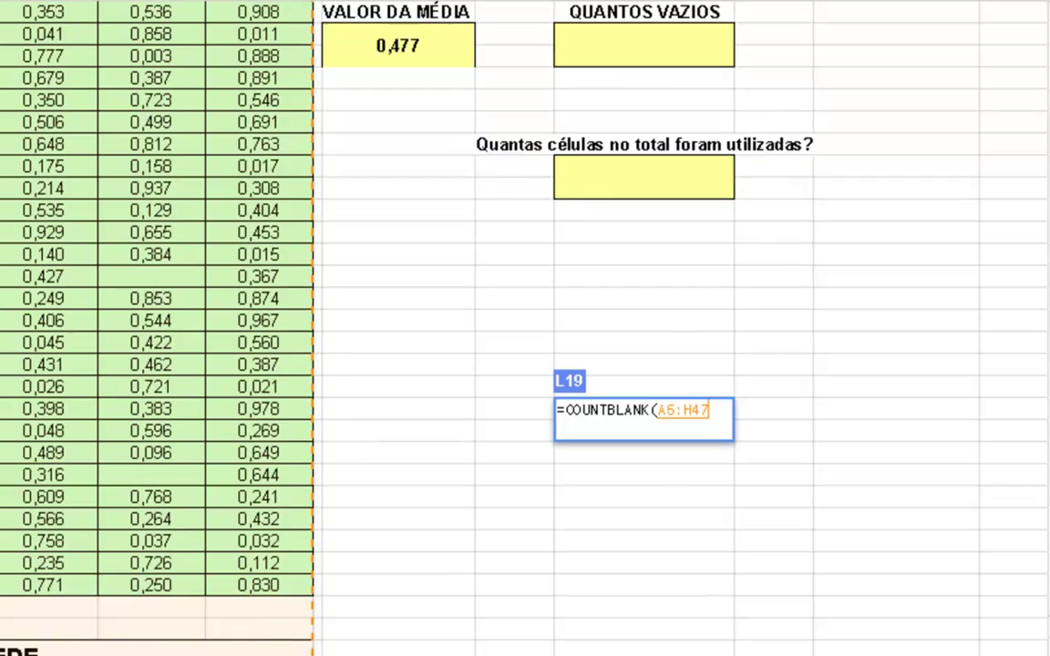
drag(258, 655, 254, 560)
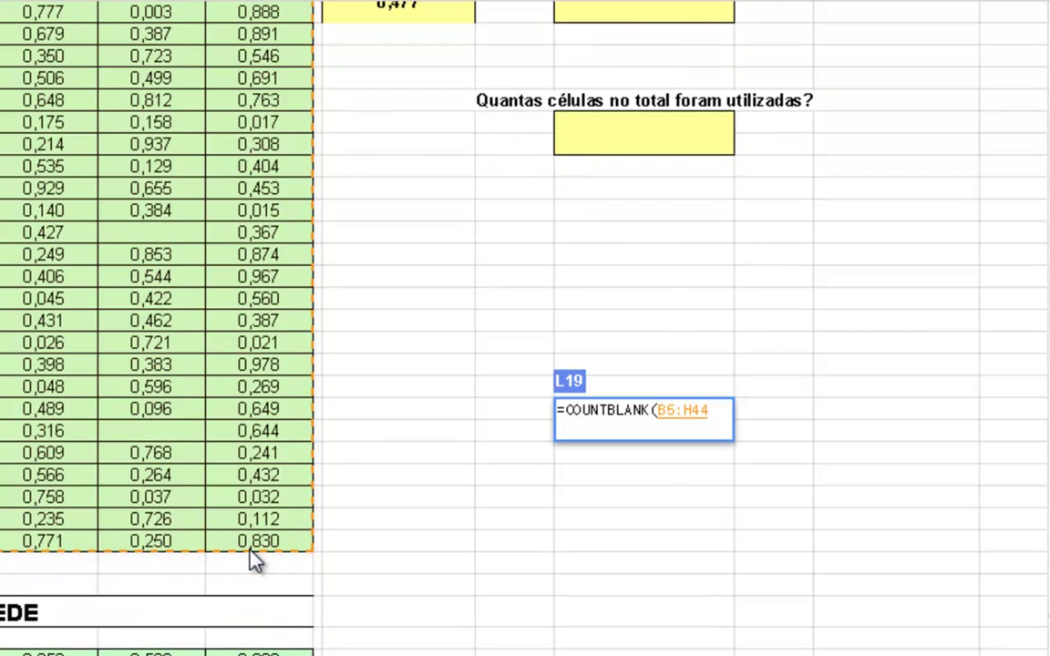
key(Return)
scroll(410, 419, up, 4)
scroll(511, 351, up, 2)
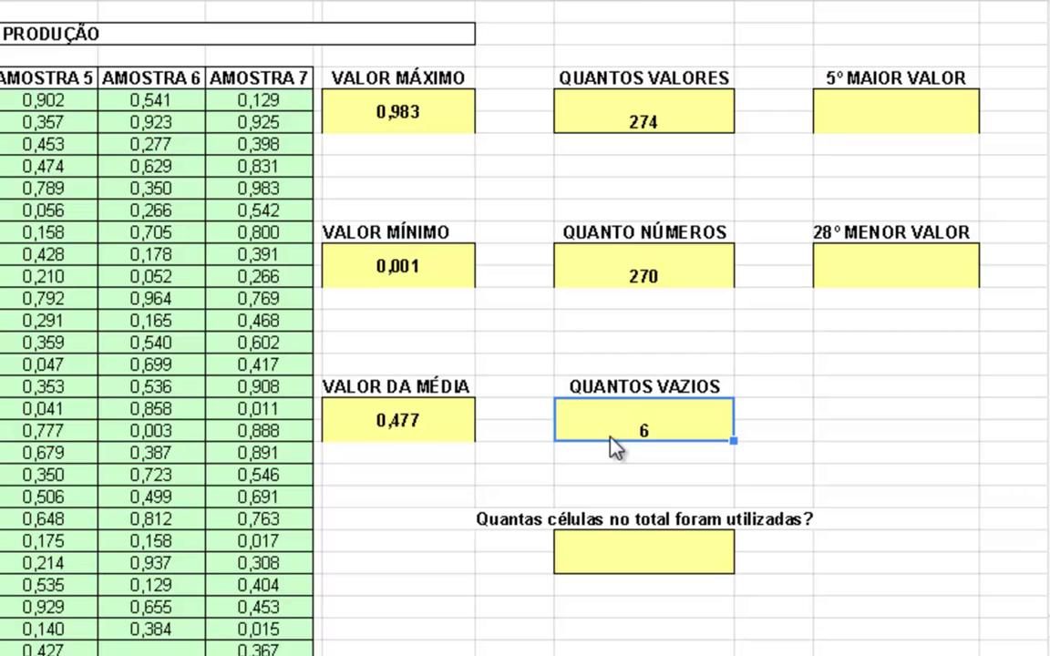
Type the note 'Excel: CONT.VALORES' in the cell below the 274 result
click(603, 141)
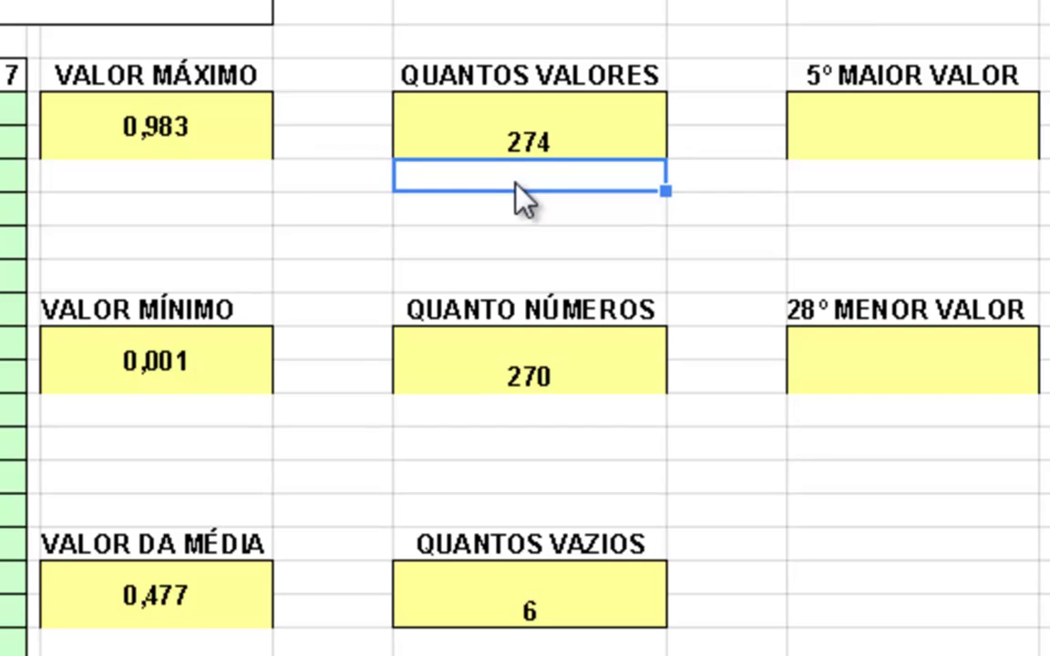
click(528, 130)
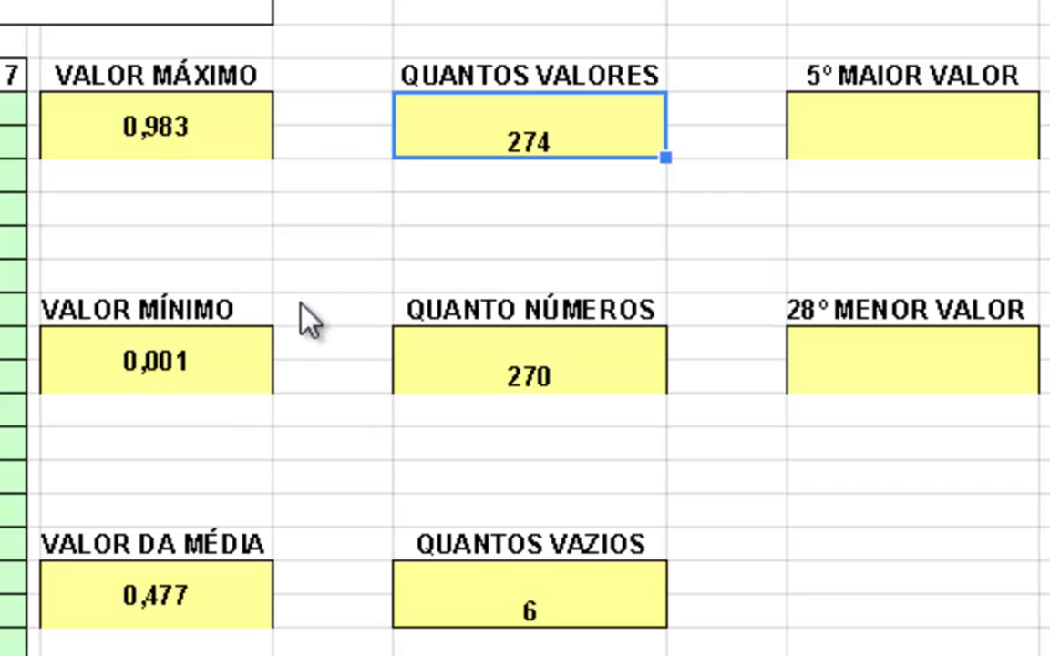
click(467, 182)
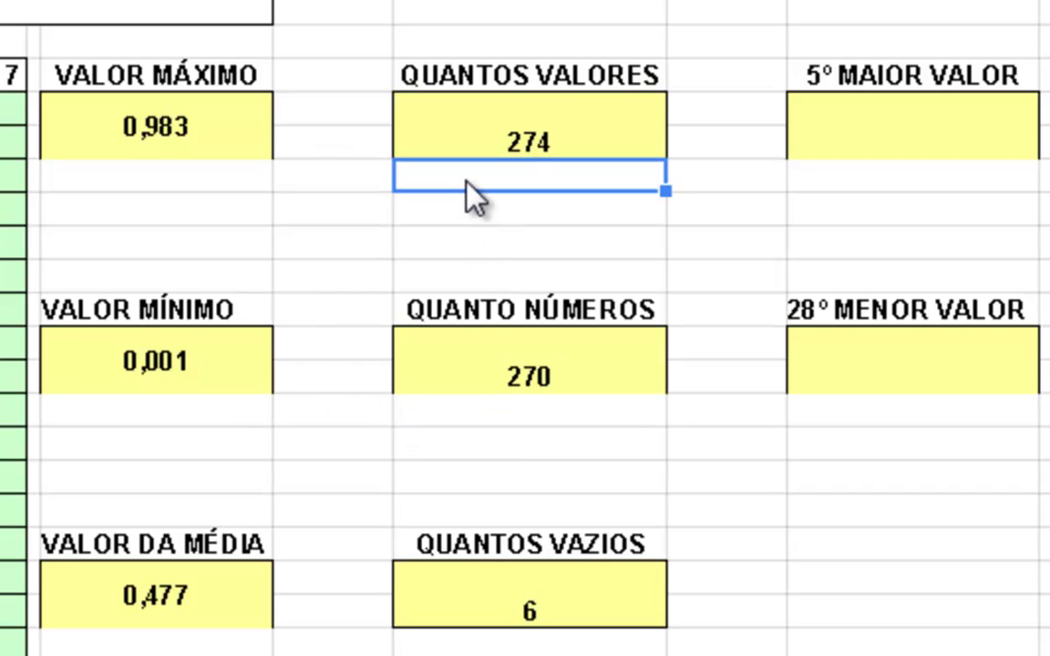
text(E: )
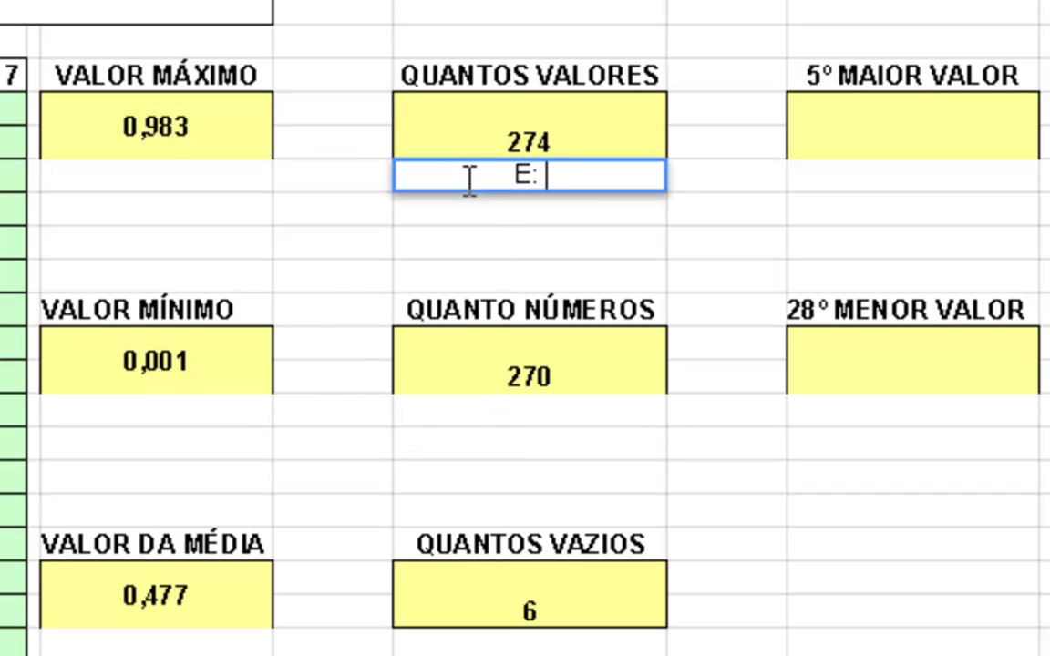
text(xcel: C)
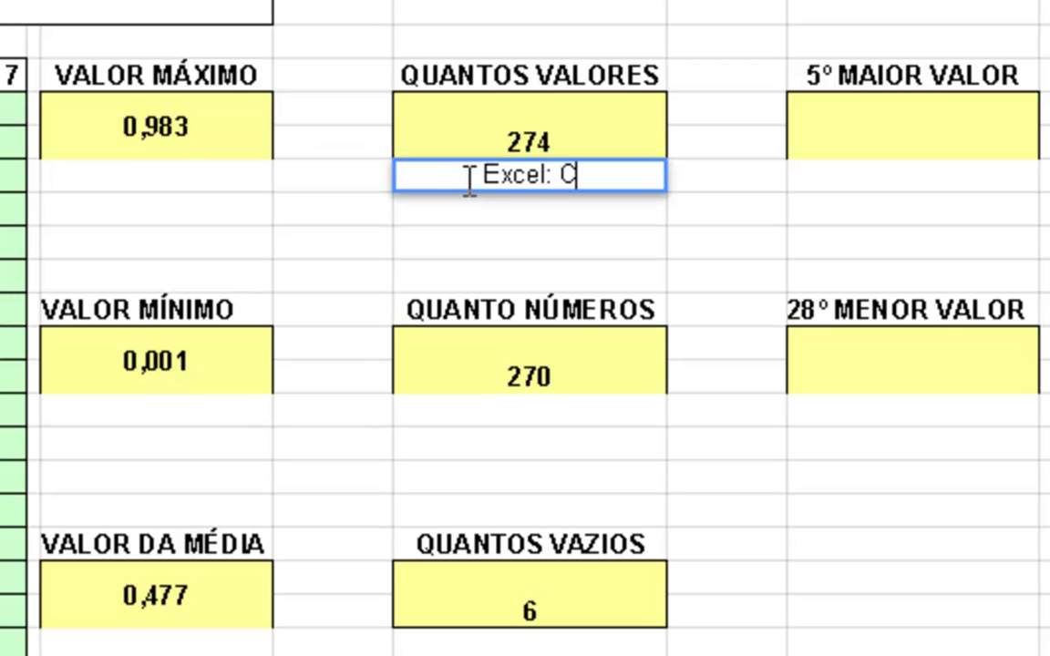
text(ONT.VALORES)
key(Return)
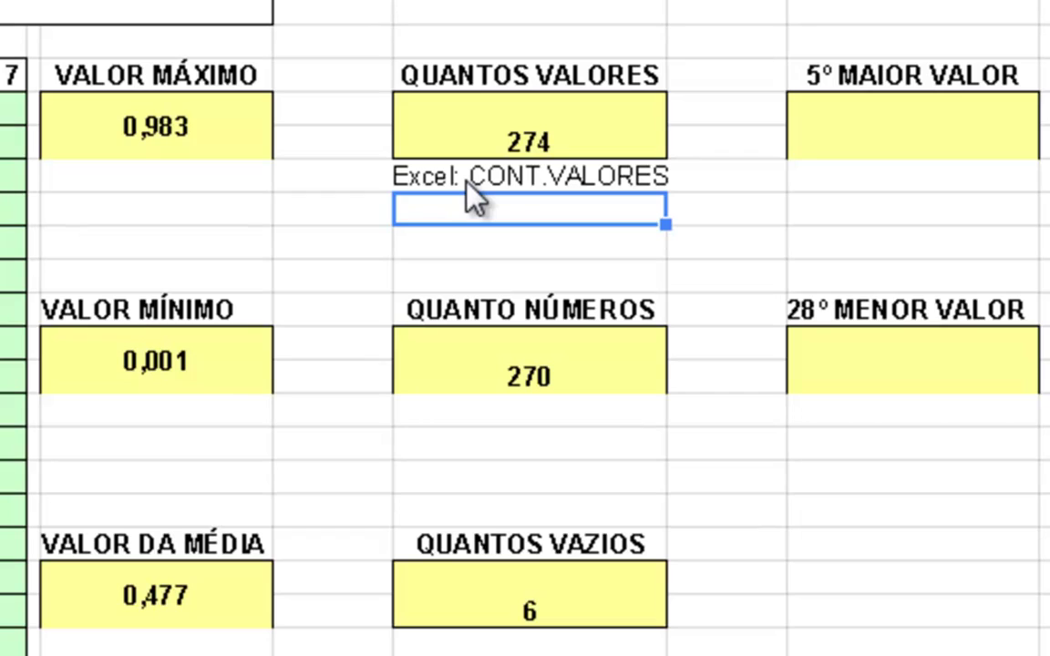
Add the note 'Plan.Google: CountA' directly beneath the Excel note
text(G)
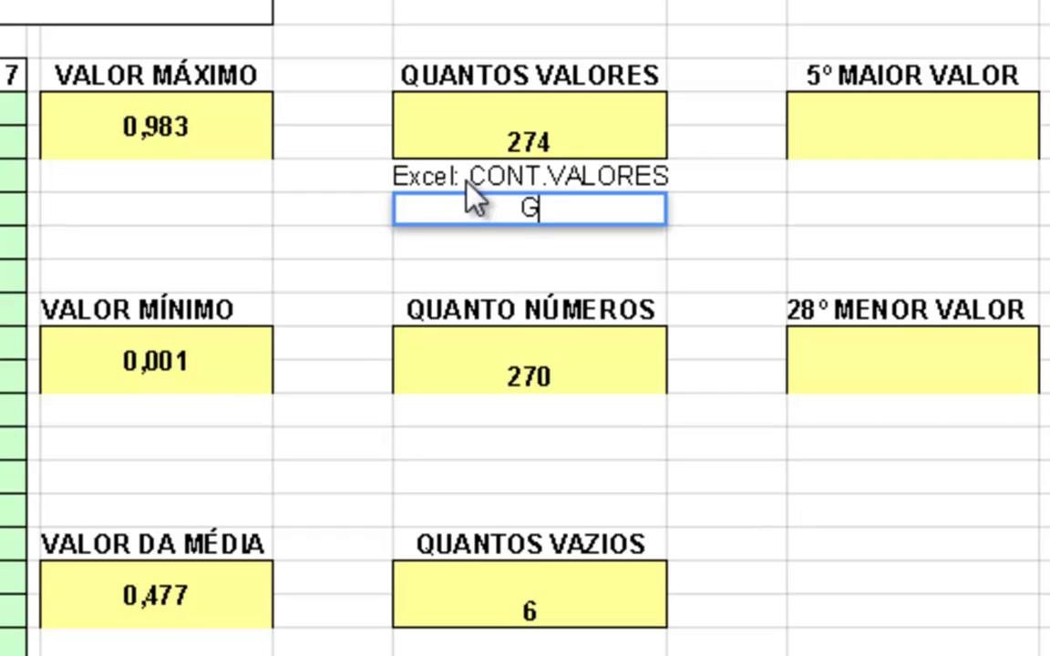
key(BackSpace)
text(Pla)
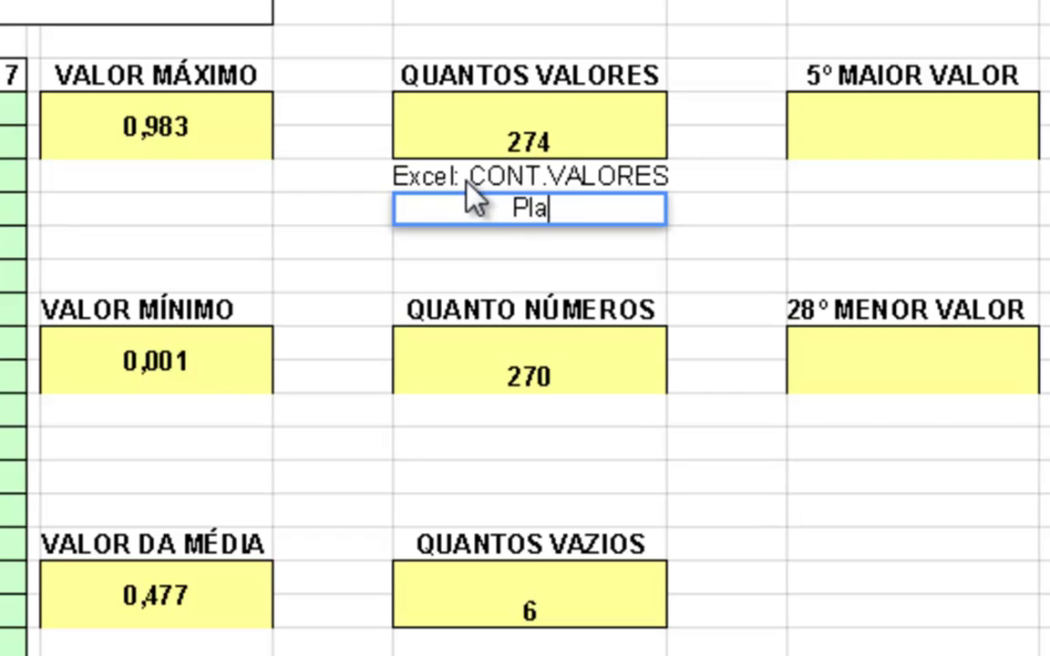
text(n:)
key(BackSpace)
text(.)
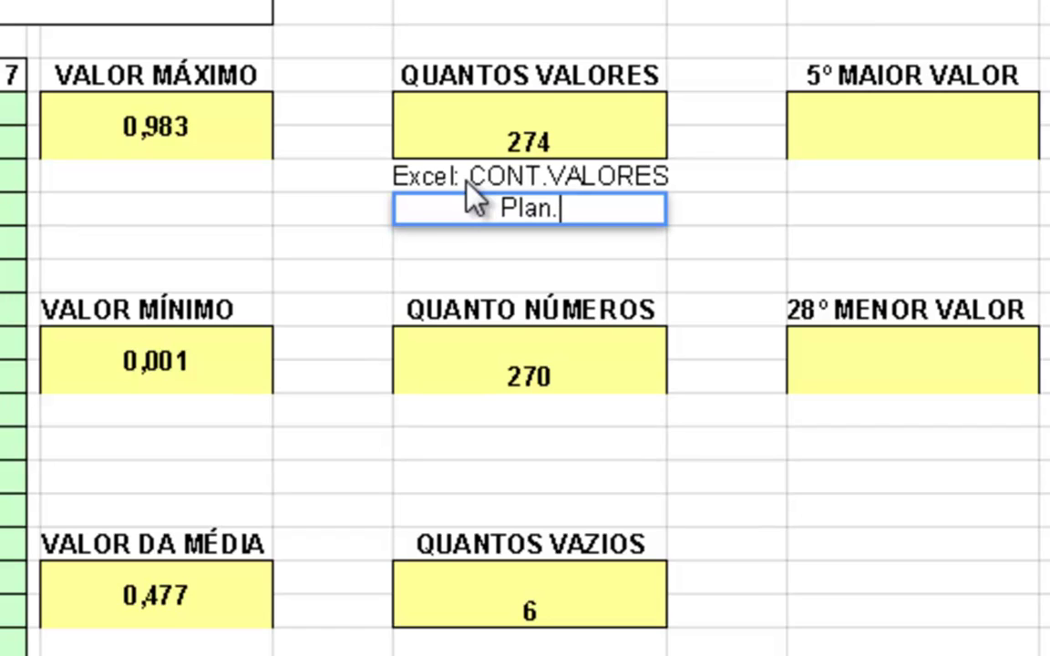
text(Google: )
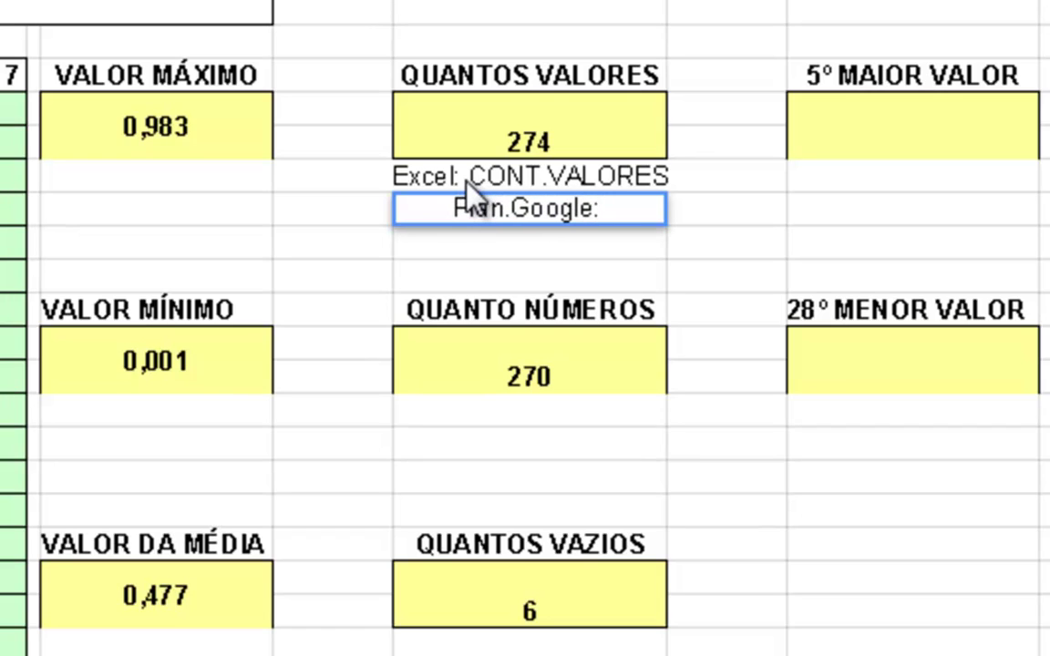
text(CountA)
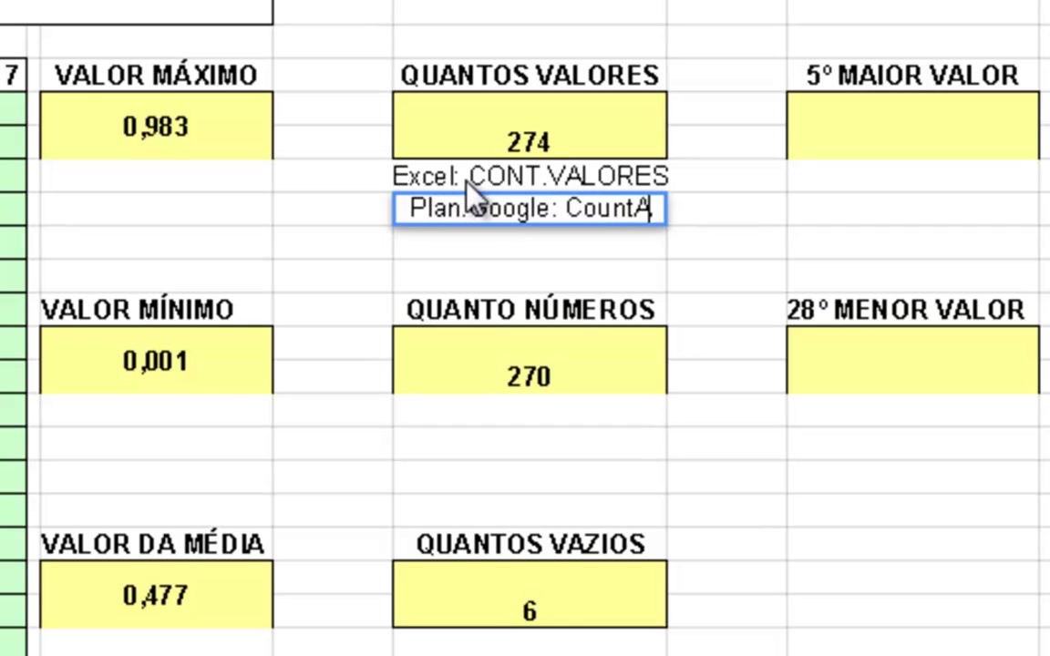
key(Return)
key(Down)
key(Down)
key(Down)
key(Down)
key(Down)
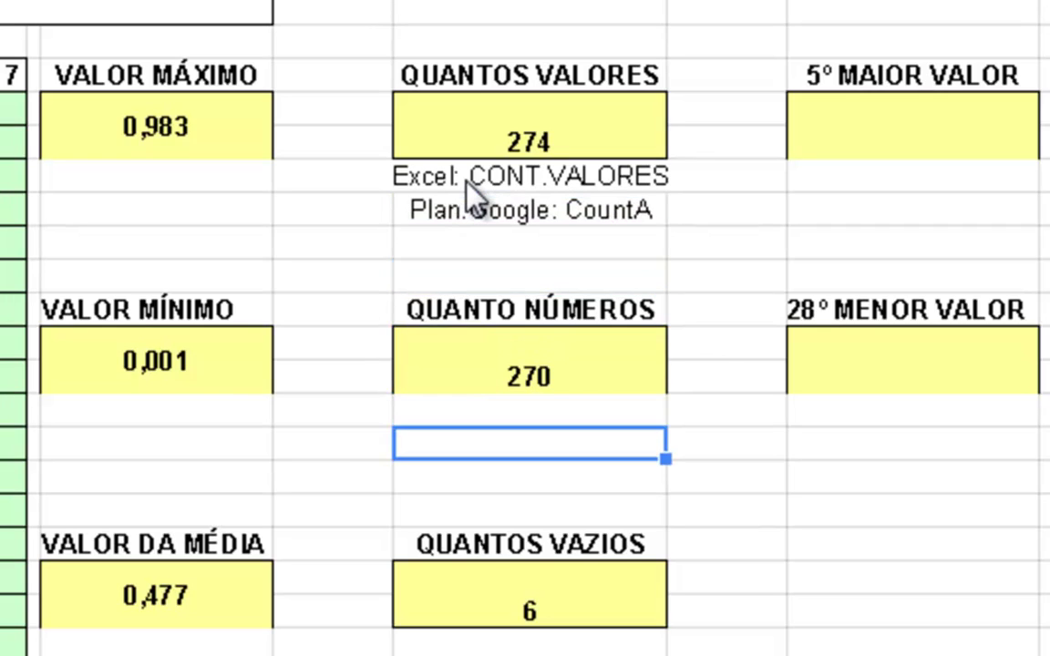
Add notes 'Excel: Cont.núm' and 'Plan.Google: Count' below the 270 result
key(Up)
text(Ex)
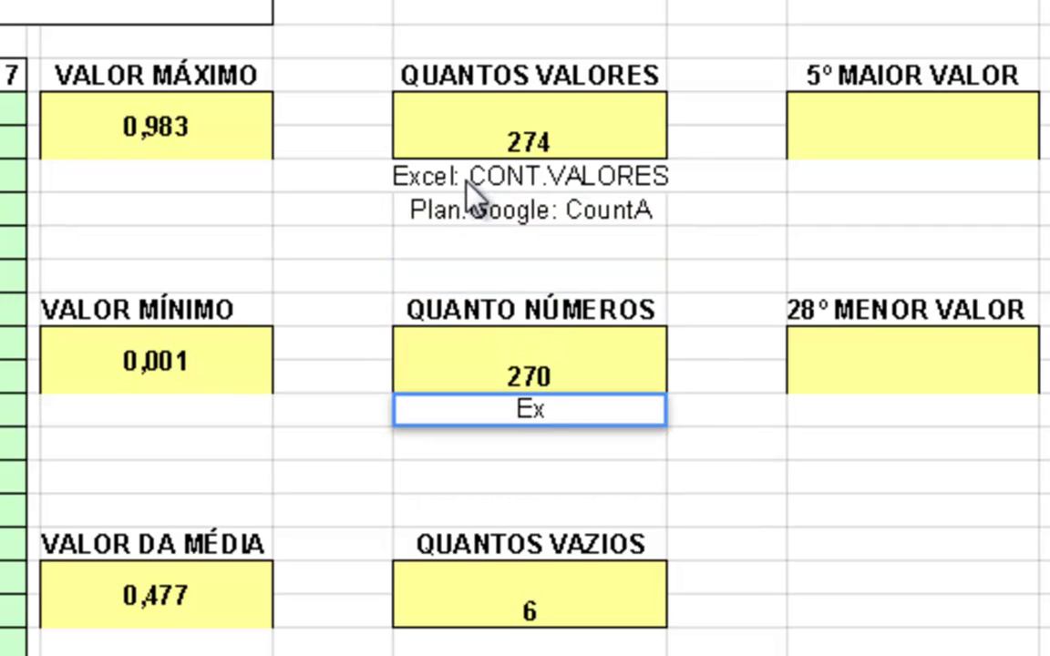
text(cel: Con)
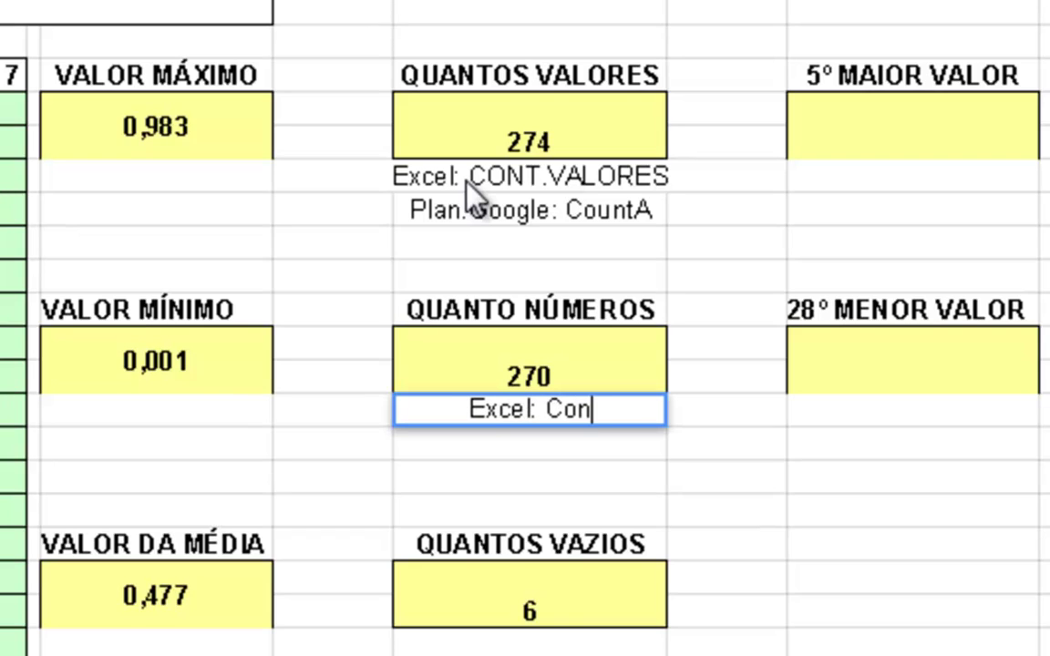
text(t.núm)
key(Return)
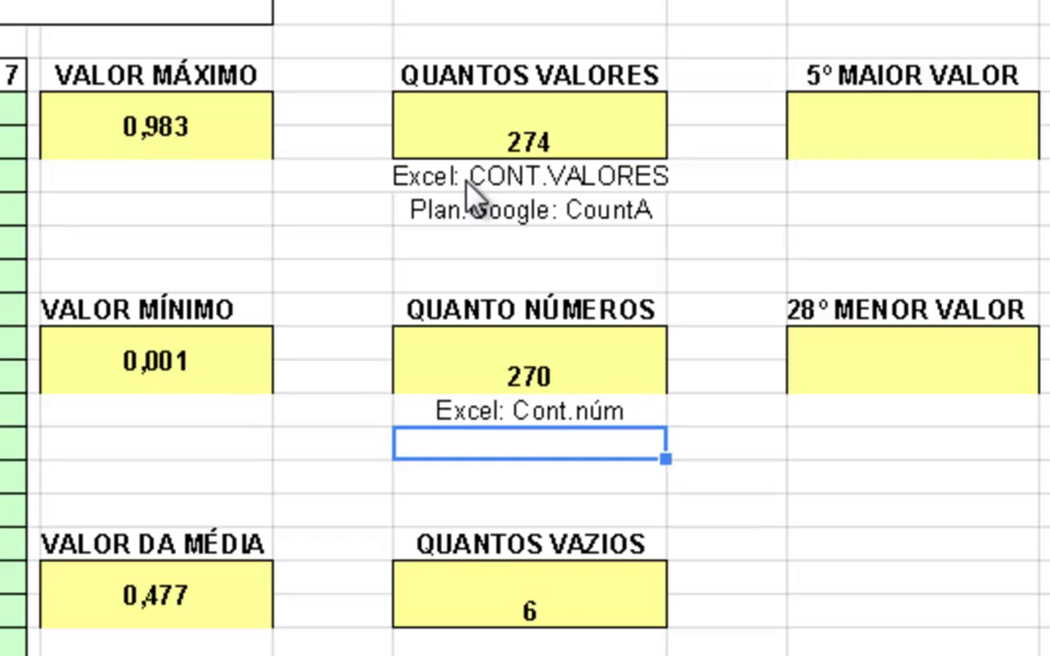
text(Plan.)
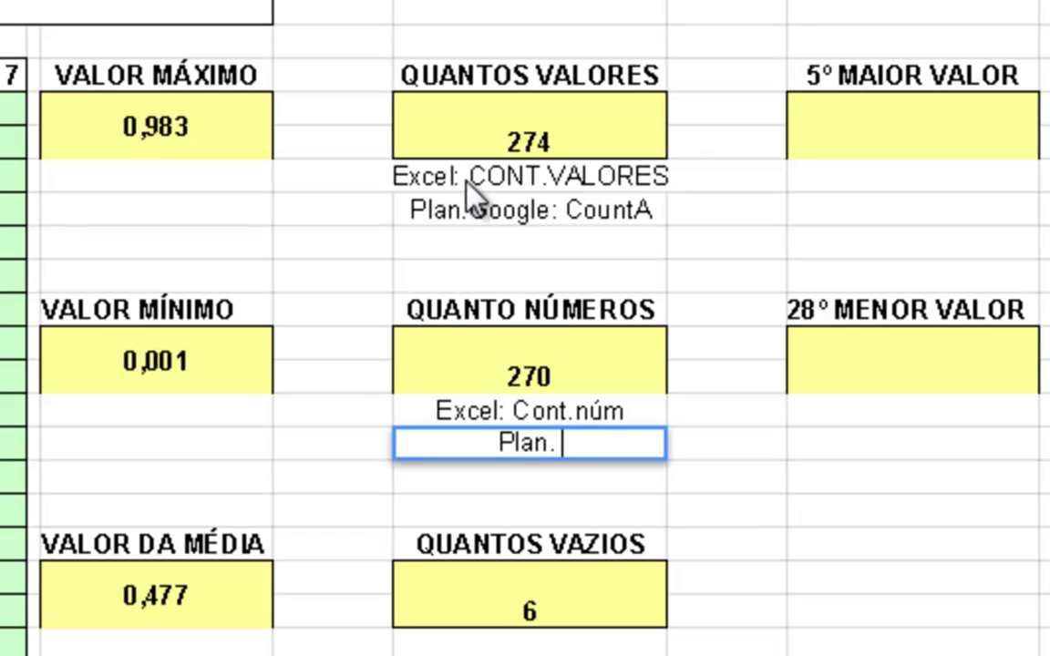
text(Gooe)
key(BackSpace)
text(g)
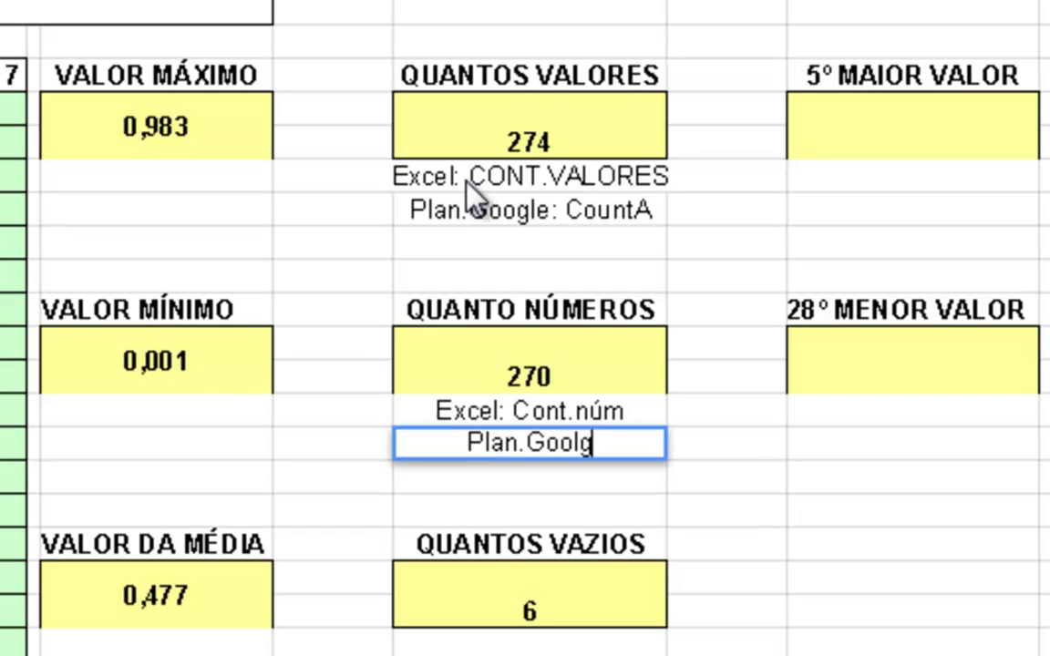
text(le)
key(BackSpace)
key(BackSpace)
key(BackSpace)
text(gle)
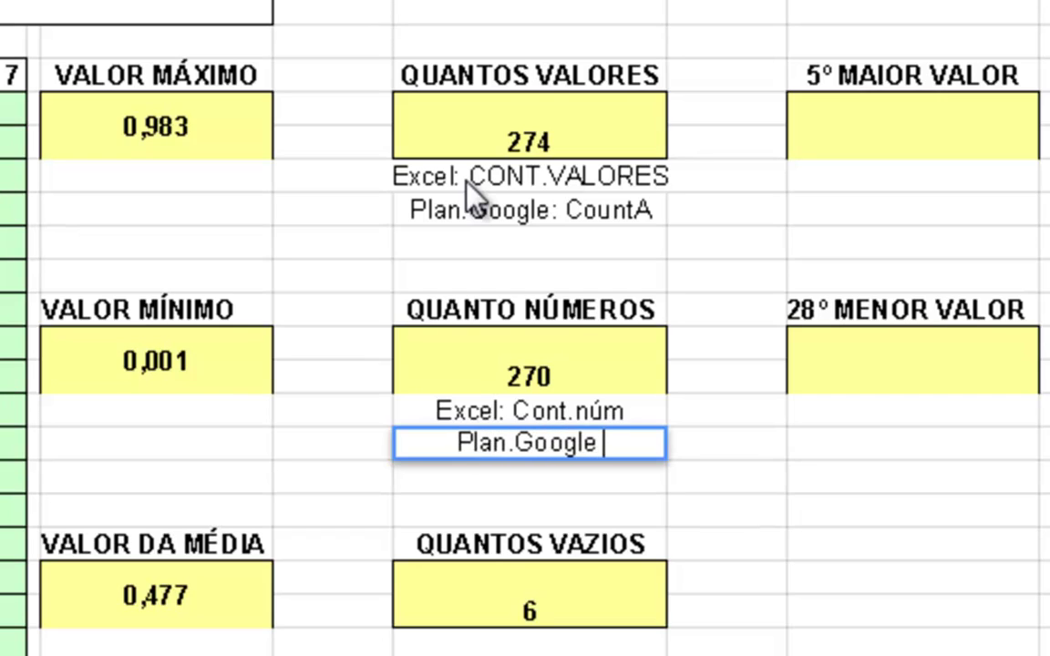
text(: Count)
key(Return)
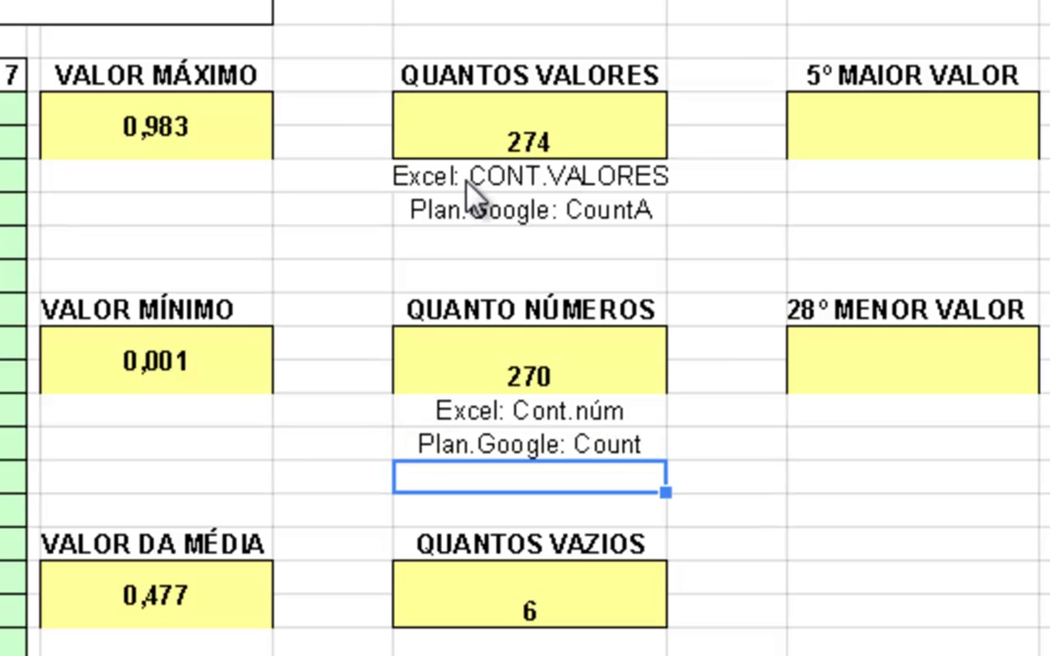
Add notes 'Excel: Contar.vazio' and 'Plan.Google: Countblank' below the 6 result
key(Down)
key(Down)
key(Down)
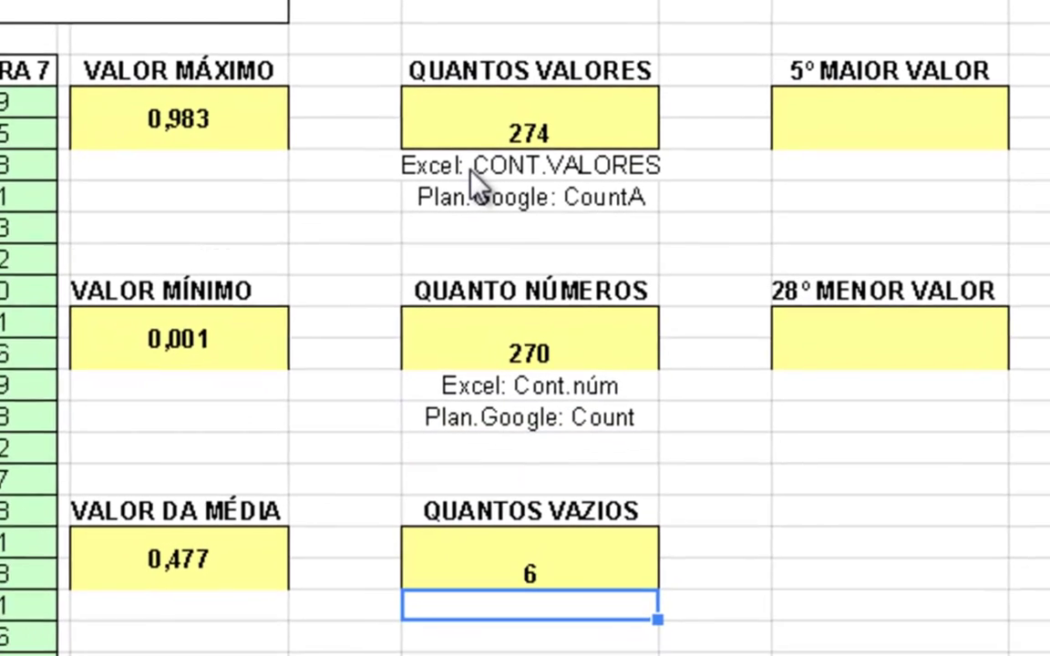
text(Excel: Co)
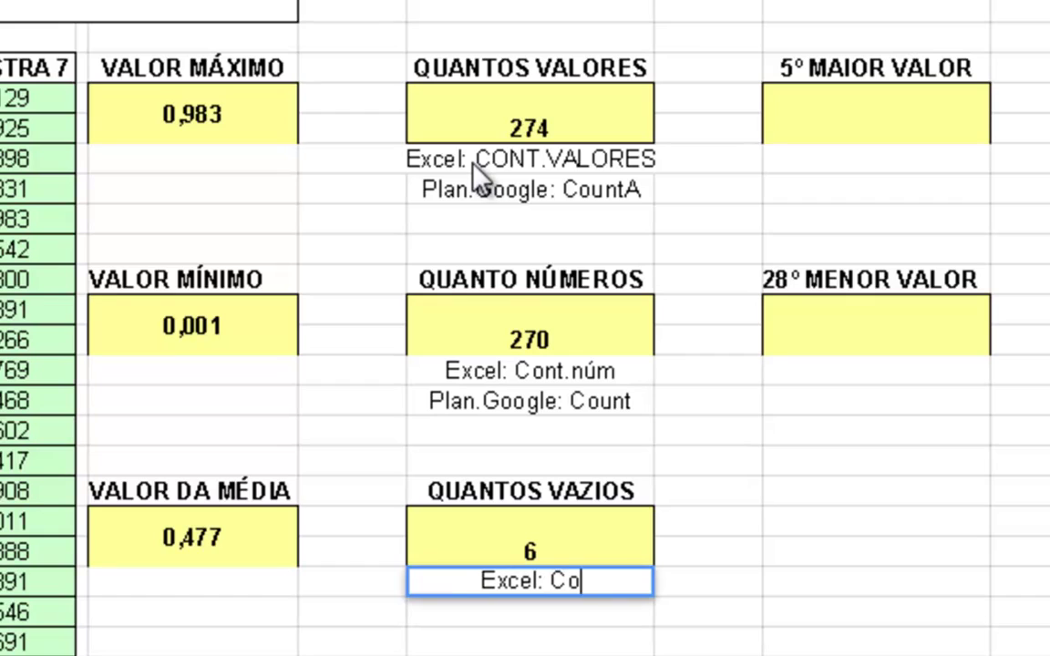
text(ntar.va)
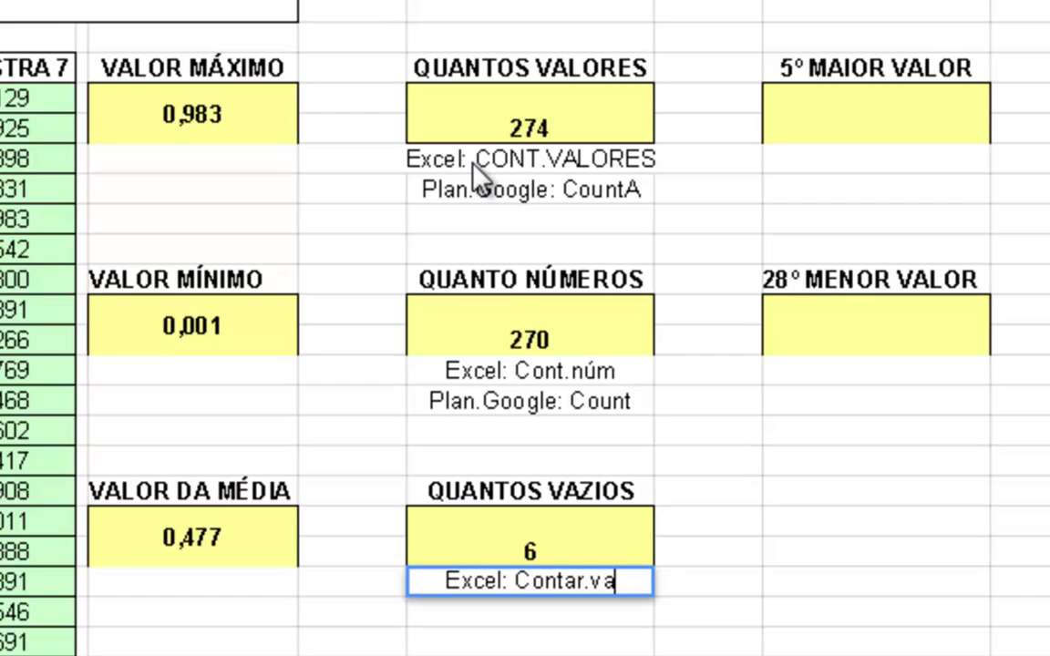
text(zio)
key(Return)
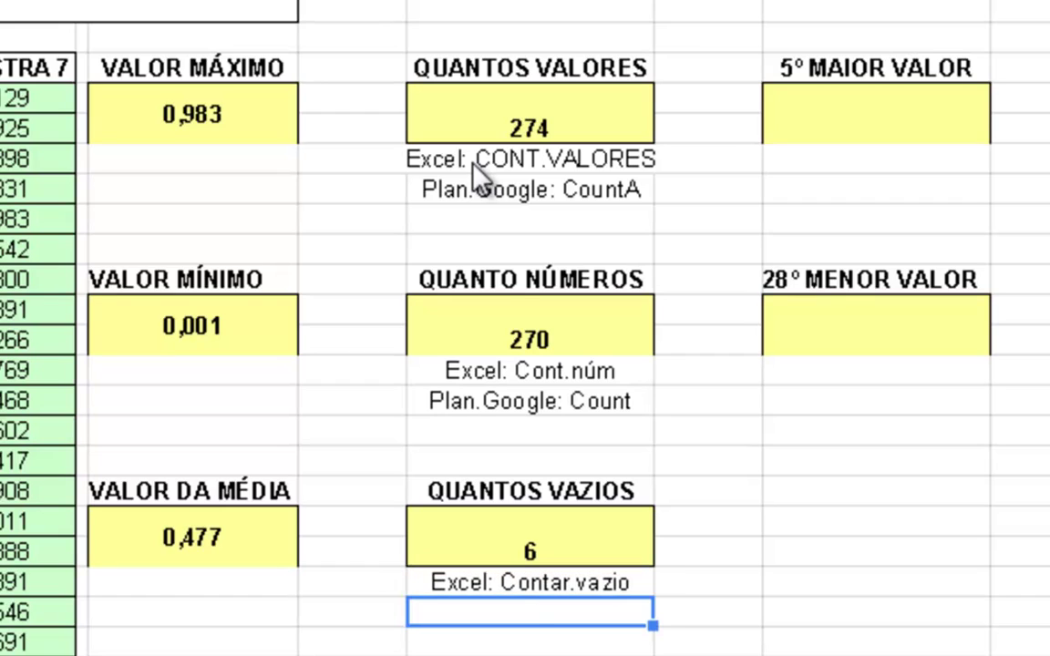
text(Plan.Goog)
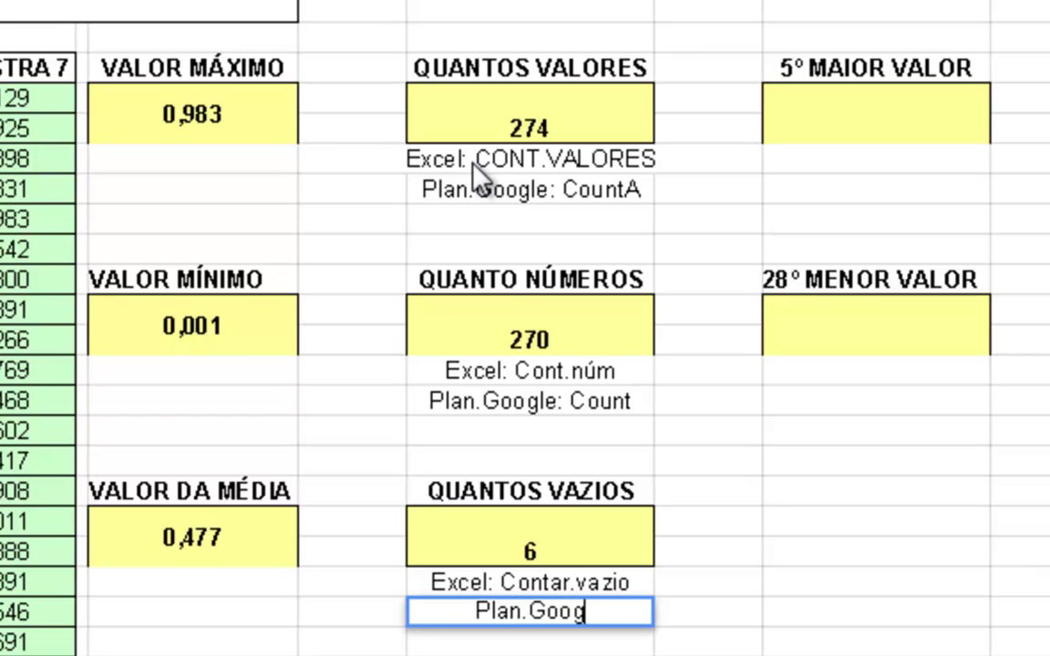
text(le: )
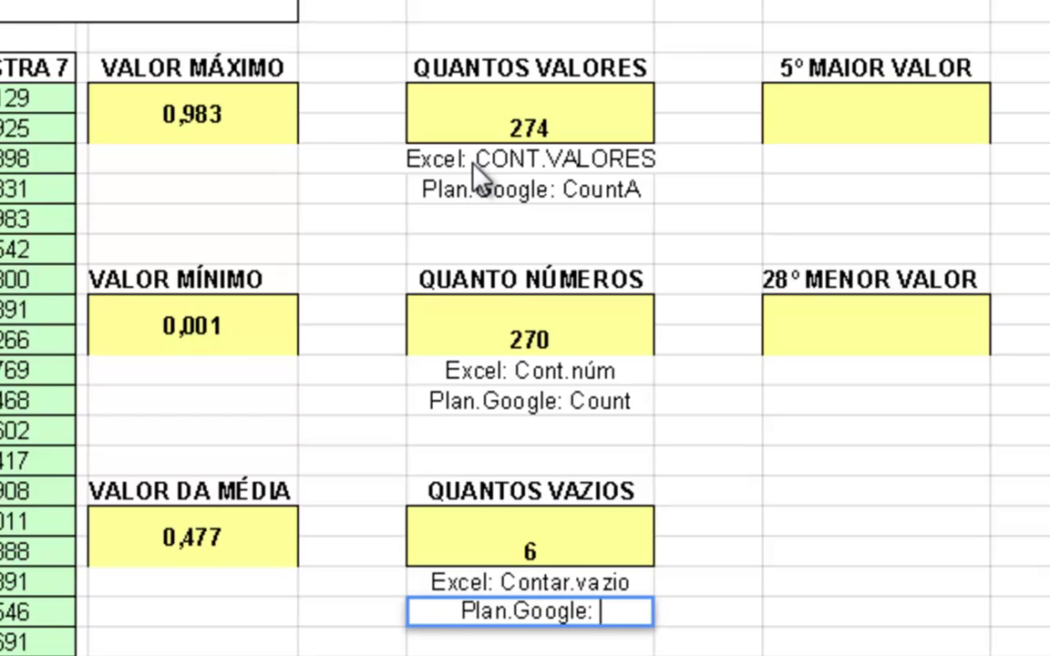
text(Cou)
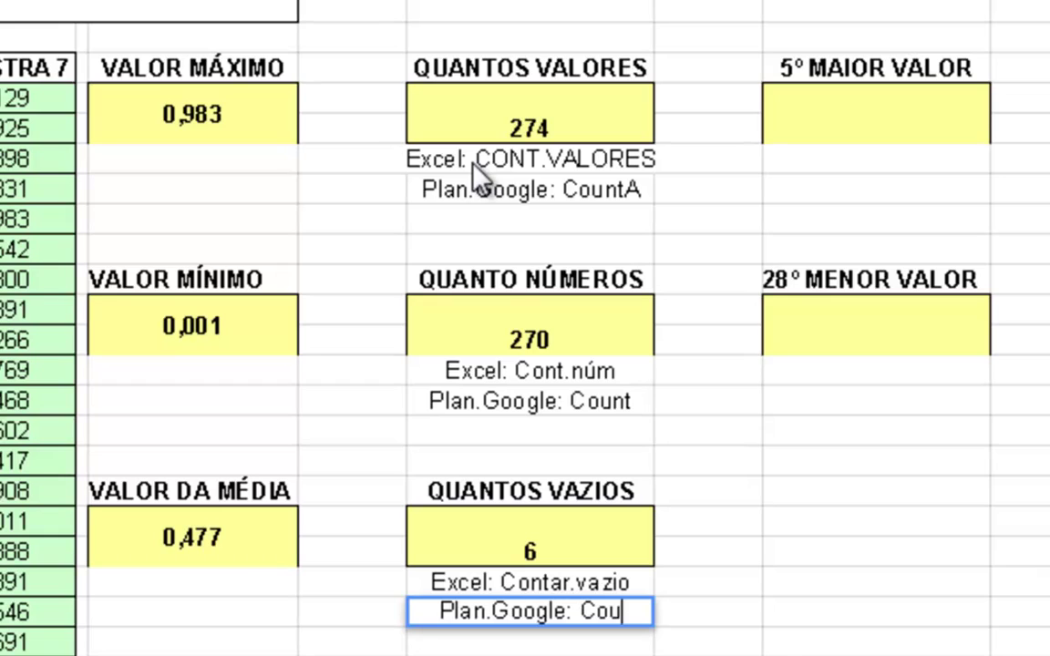
text(ntblank)
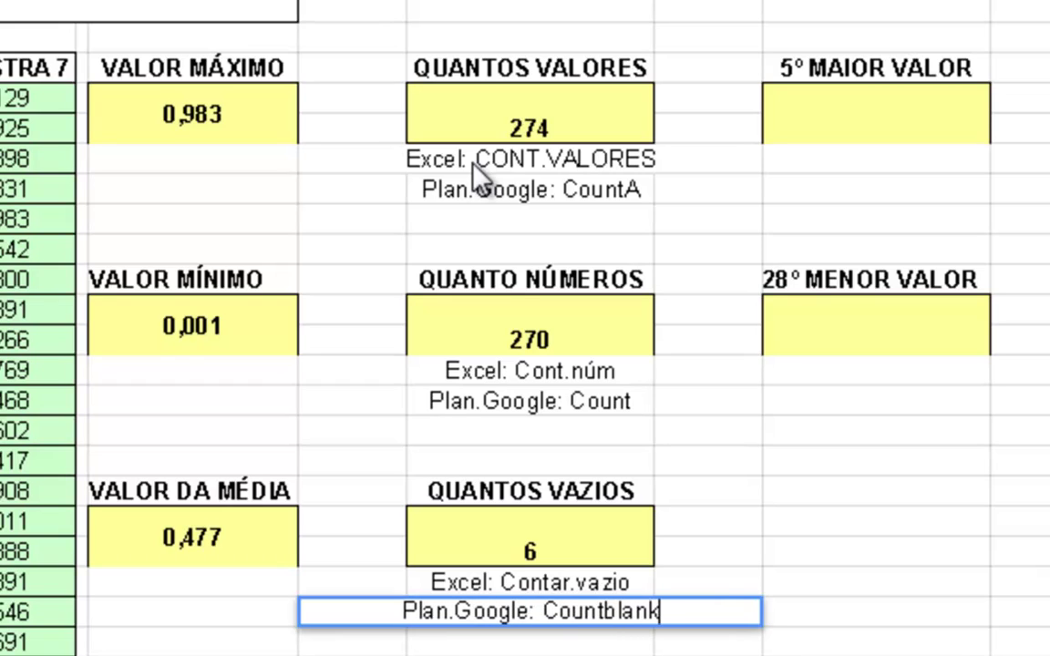
key(Return)
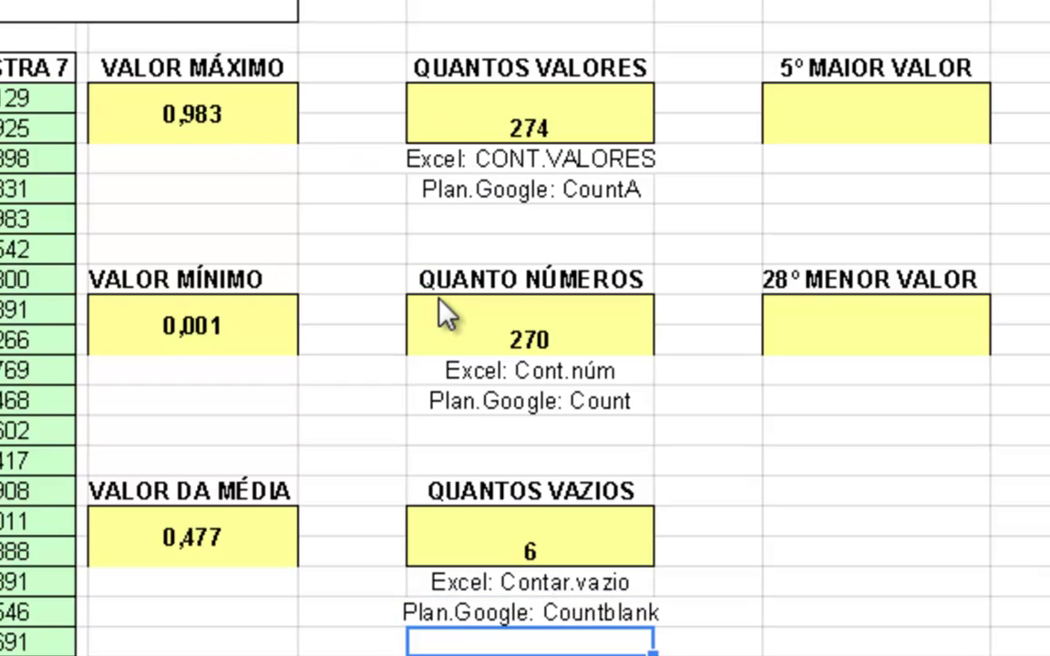
Type the note 'Excel: Máximo' in the cell below the 0,983 result
click(273, 187)
key(Up)
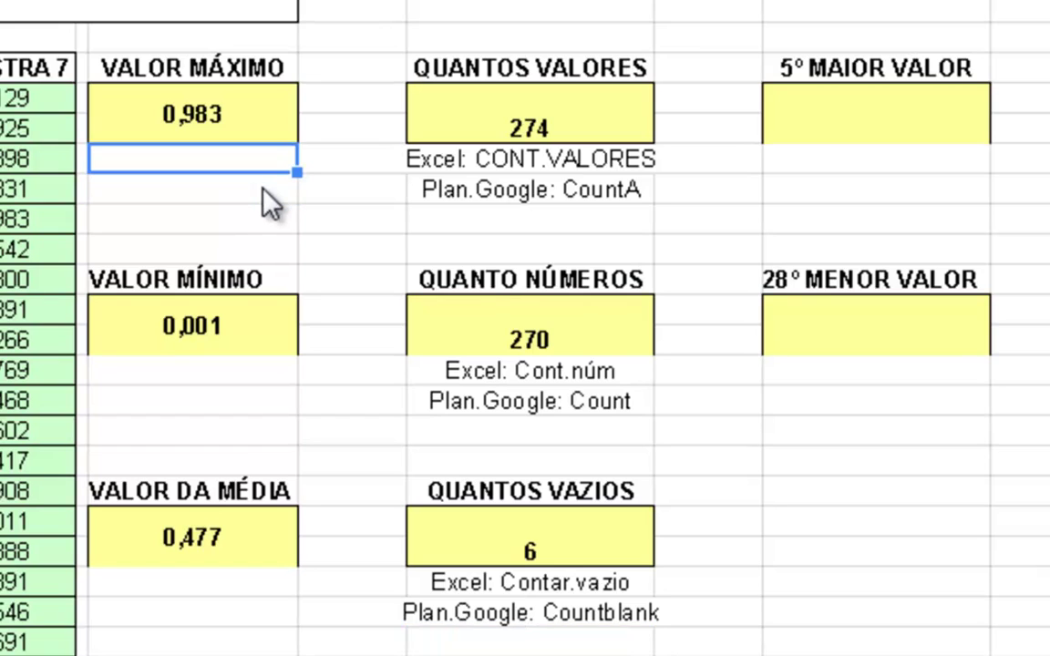
text(Excem/.)
key(BackSpace)
key(BackSpace)
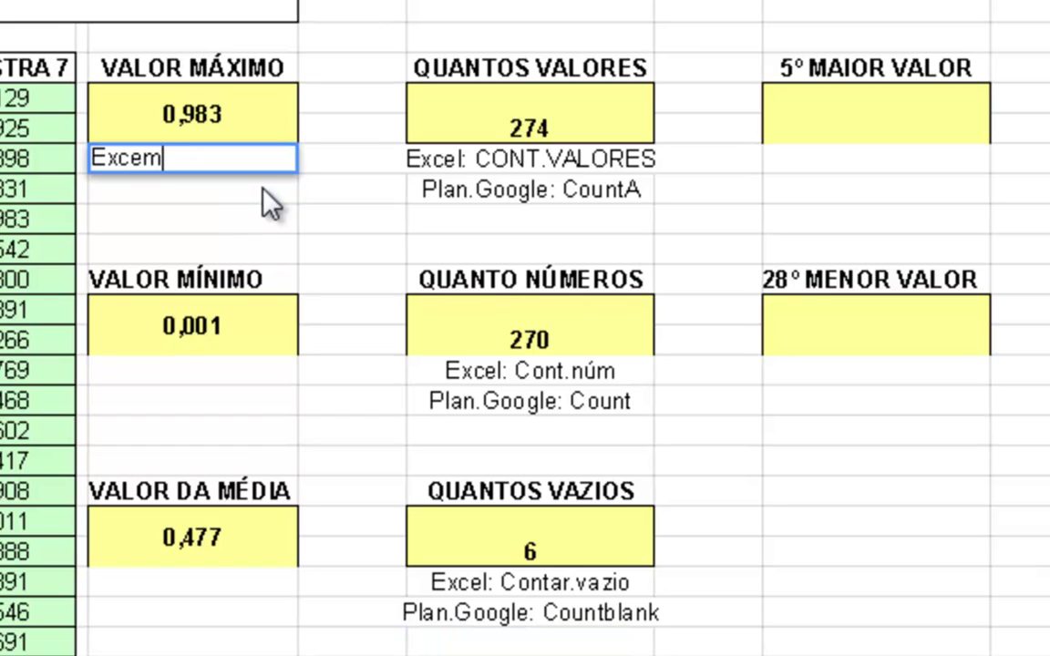
key(BackSpace)
text(l: Mar)
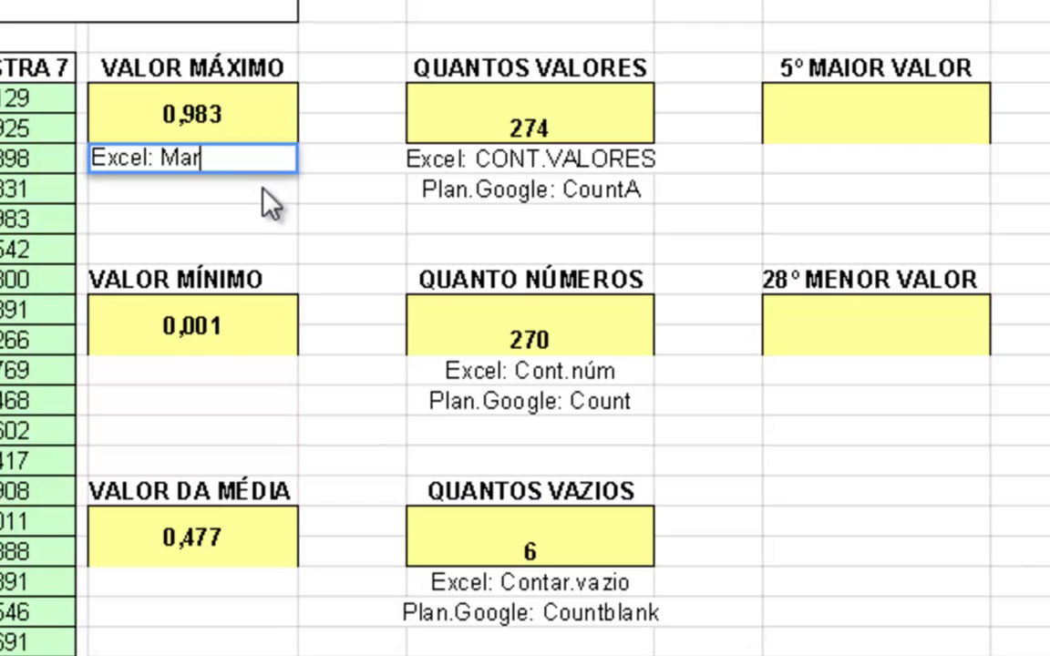
key(BackSpace)
key(BackSpace)
text(ácio)
key(BackSpace)
key(BackSpace)
key(BackSpace)
text(ximo)
key(Return)
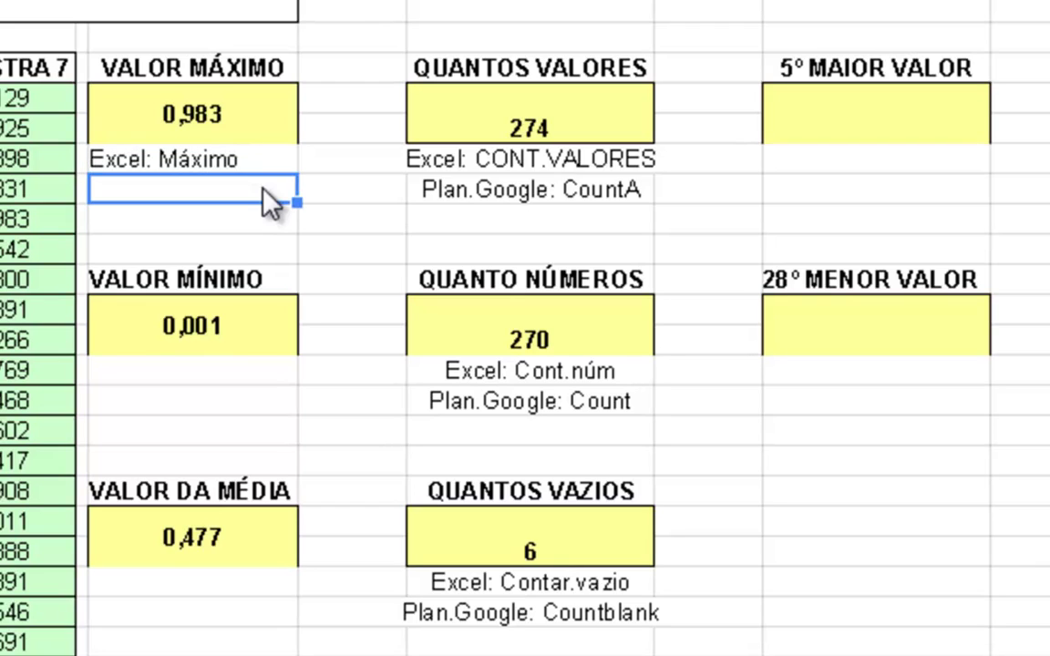
Add the note 'Plan.Google: Max' beneath the Máximo note
text(Plan.Goog)
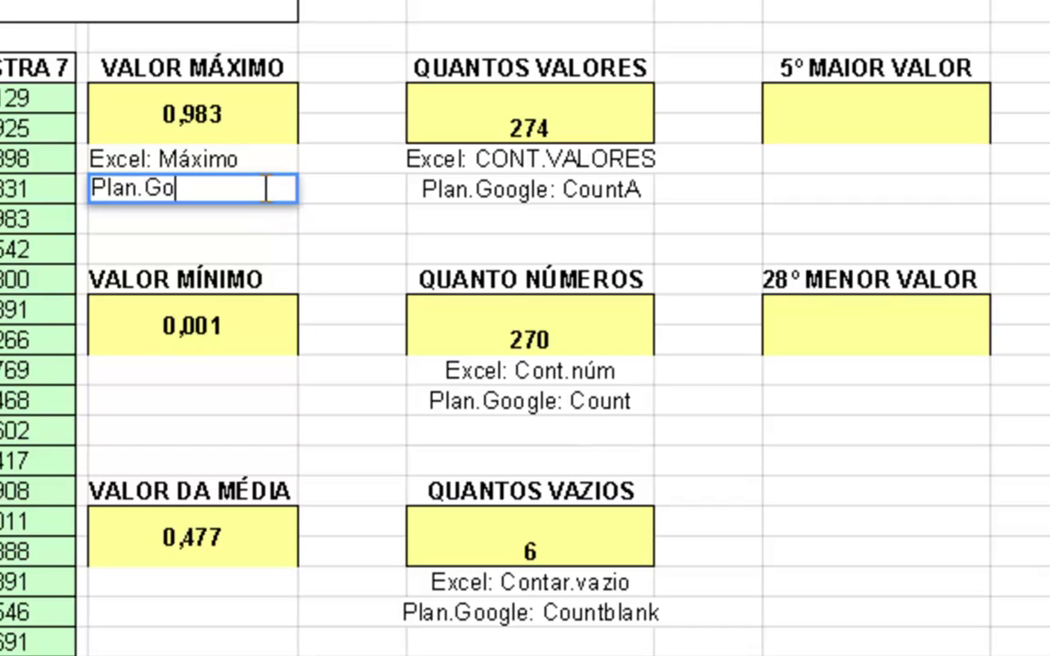
text(ogle.)
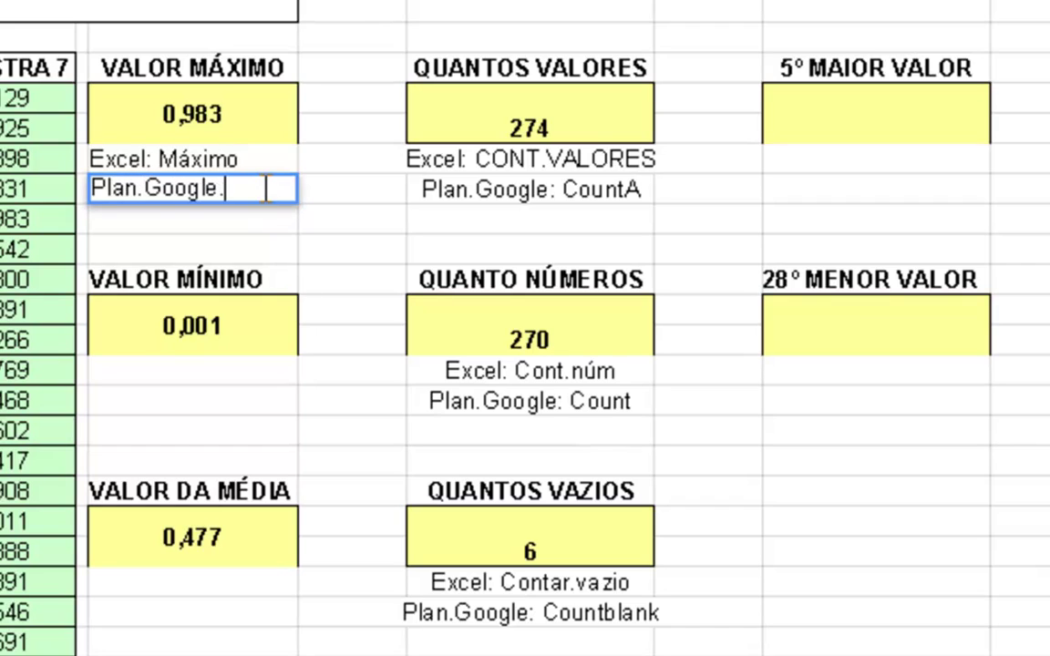
key(BackSpace)
text(: M<)
key(BackSpace)
text(ax)
key(Return)
key(Return)
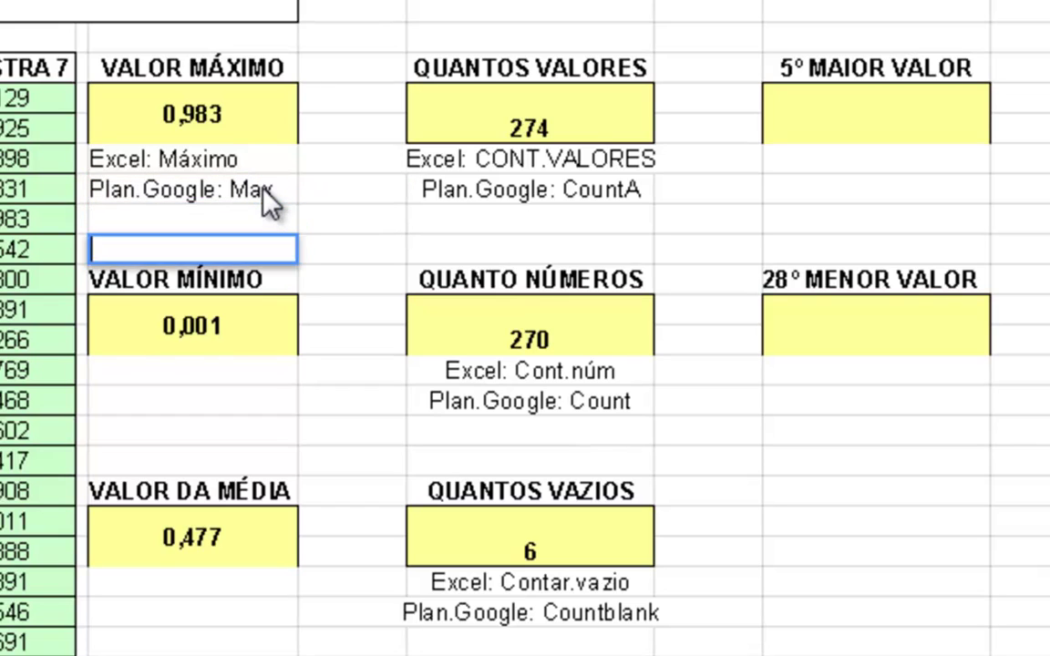
Type the note 'Excel: Mínimo' in the cell below the 0,001 result
key(Down)
key(Down)
key(F2)
key(Escape)
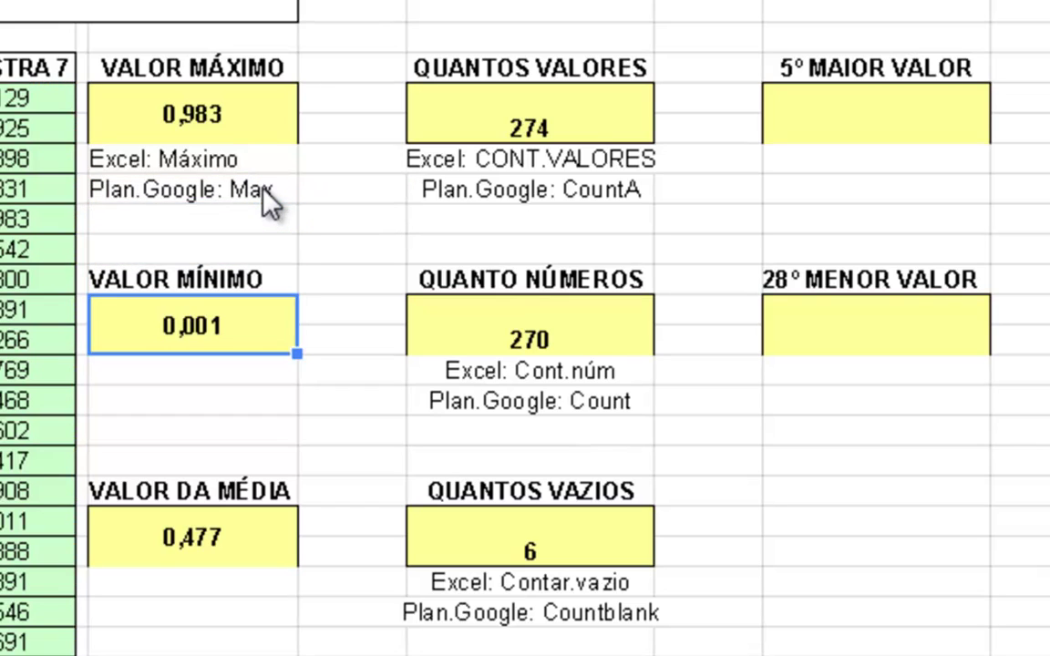
key(F2)
key(Escape)
key(Down)
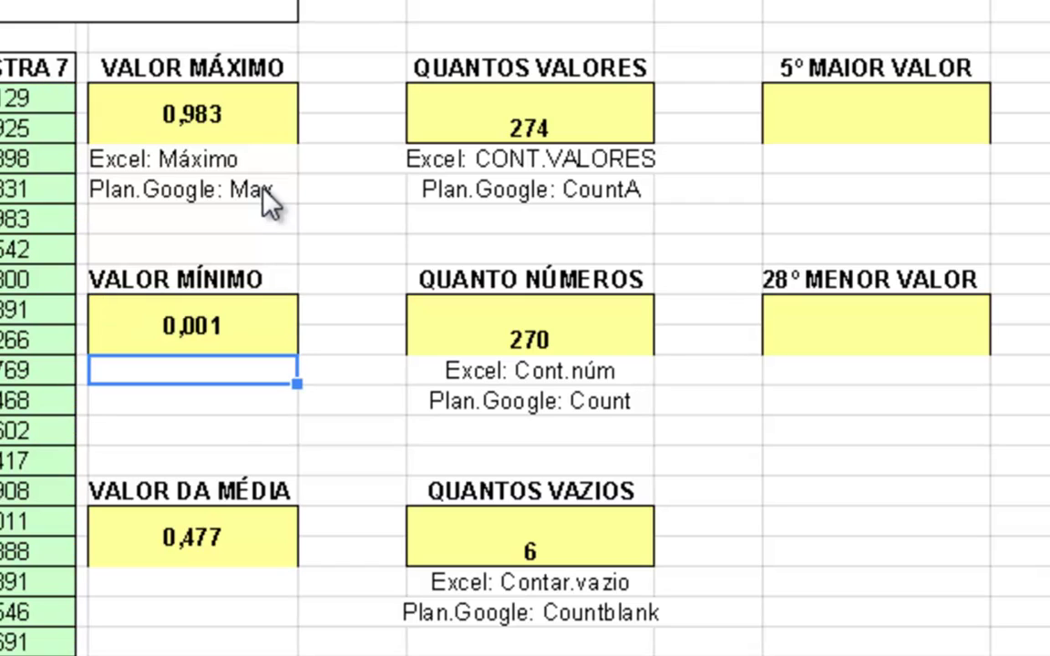
text(M)
key(BackSpace)
text(Exc)
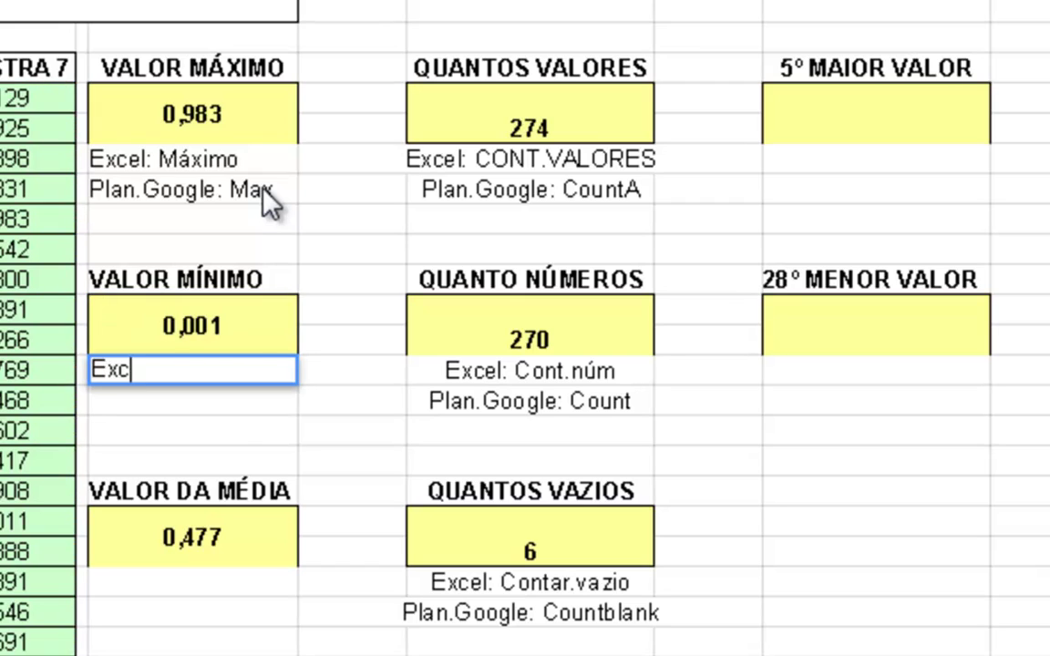
text(el: M<m)
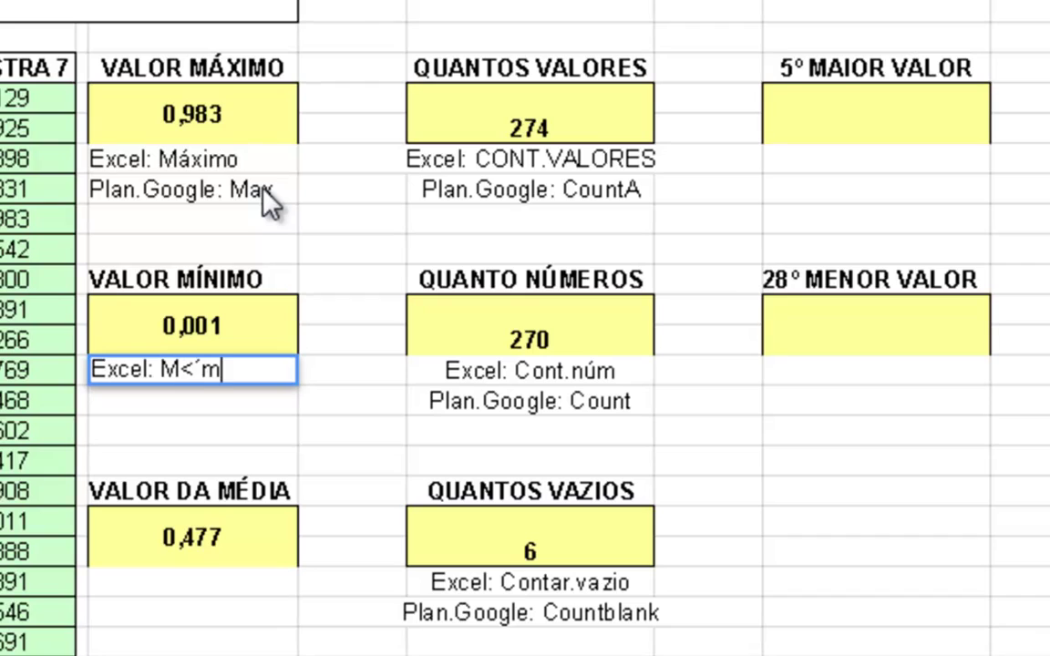
key(BackSpace)
key(BackSpace)
text(ínimo)
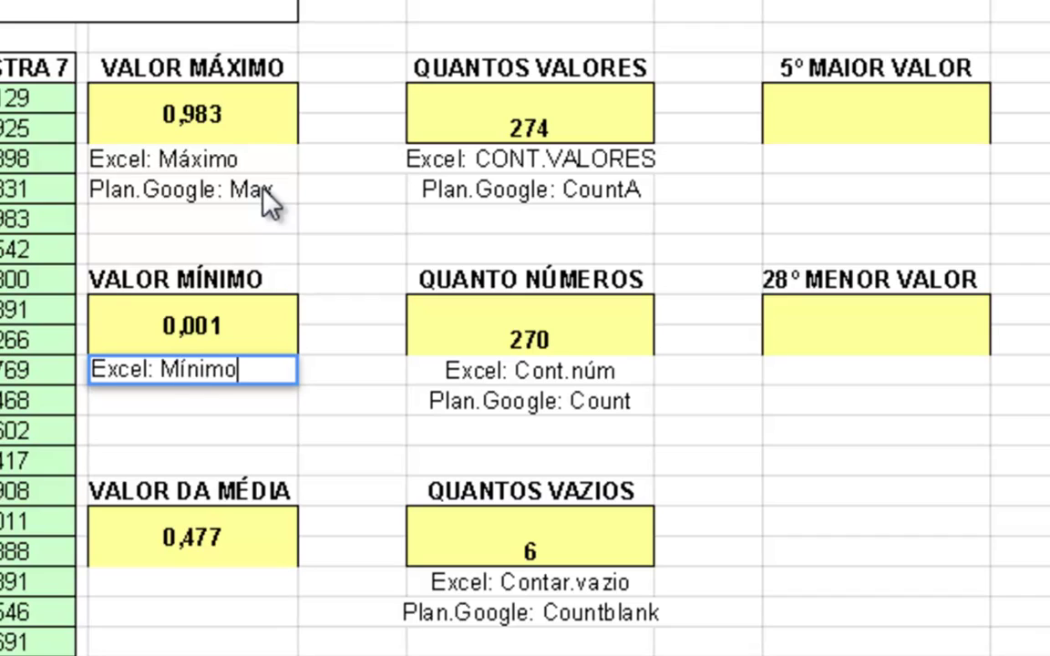
key(Return)
Add the note 'Plan.Google: MIN' beneath the Mínimo note
text(Plan.)
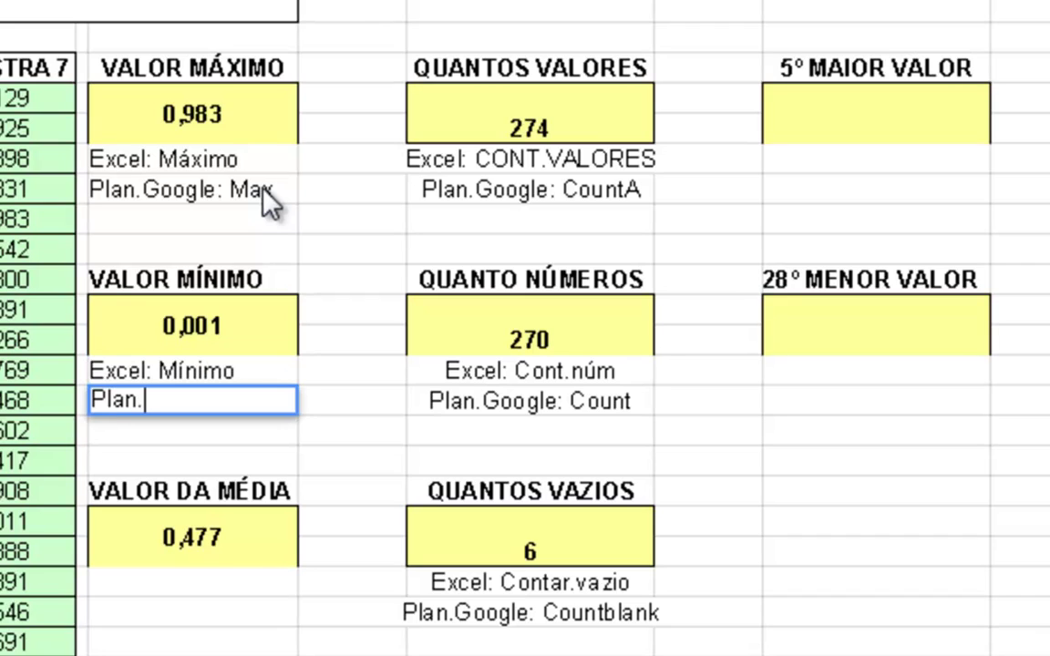
text(Google: )
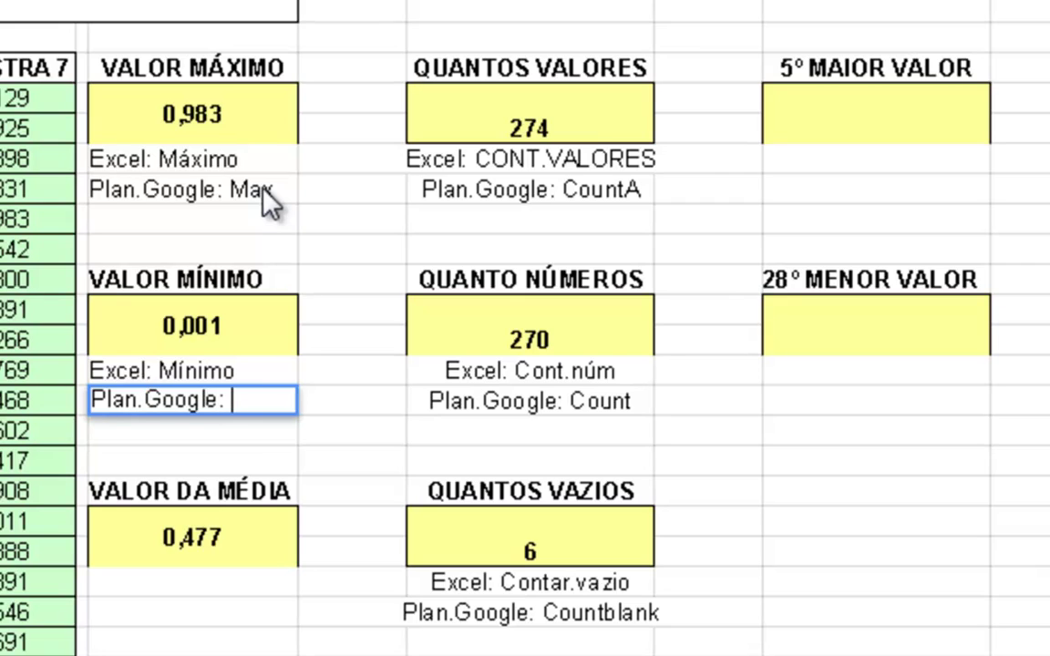
text(MIN)
key(Return)
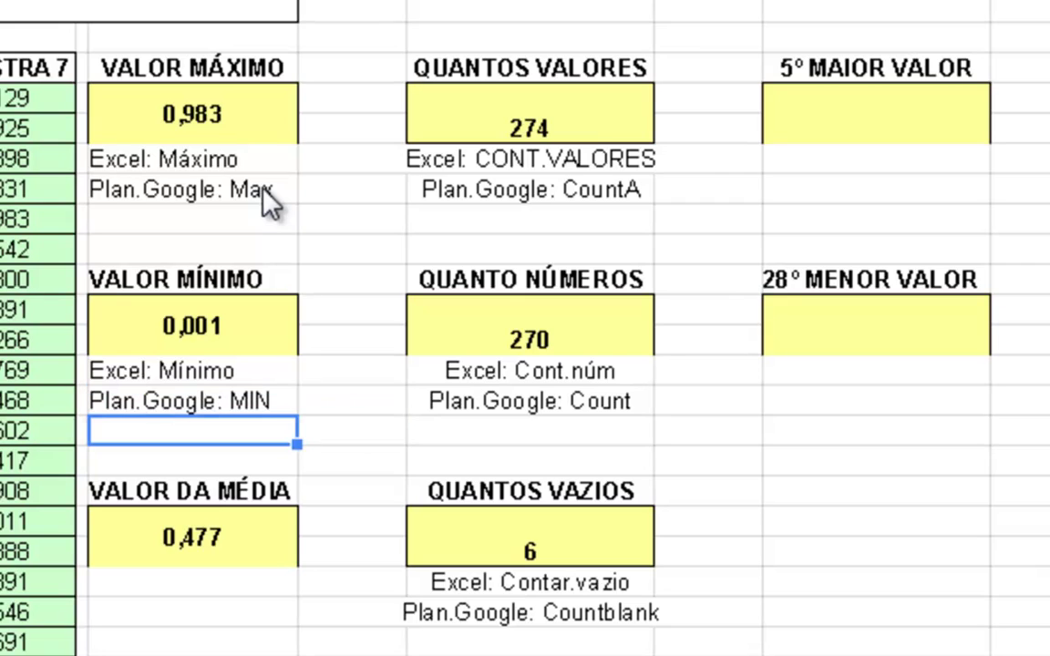
Type the note 'Excel: Média' in the cell below the 0,477 result
key(Return)
key(Down)
key(Down)
key(Return)
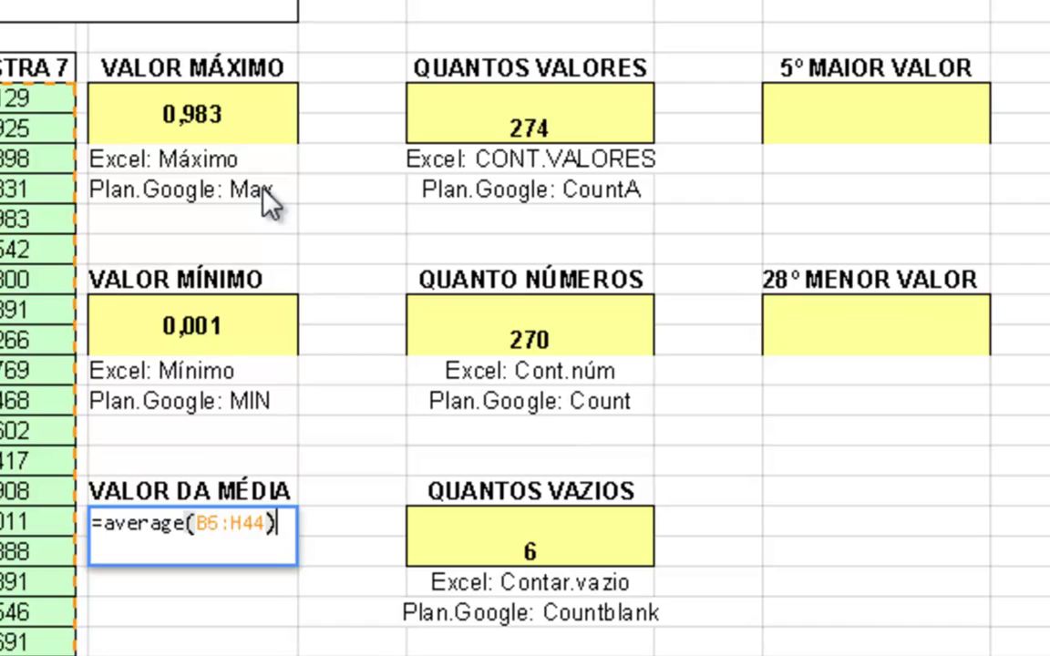
key(Escape)
key(Down)
text(E)
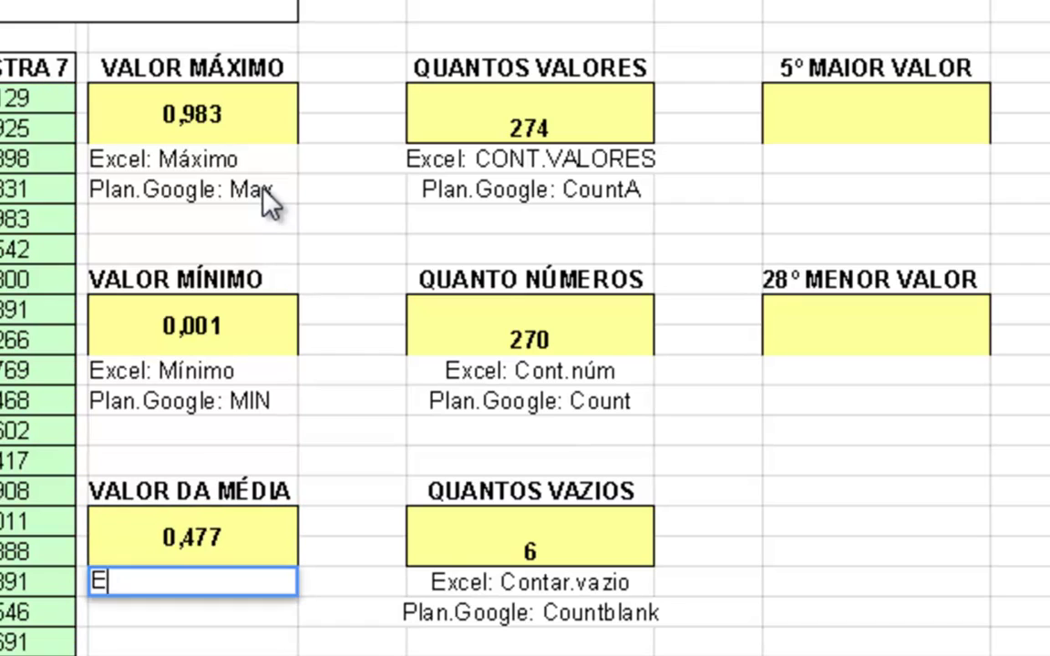
text(xcel: Mé)
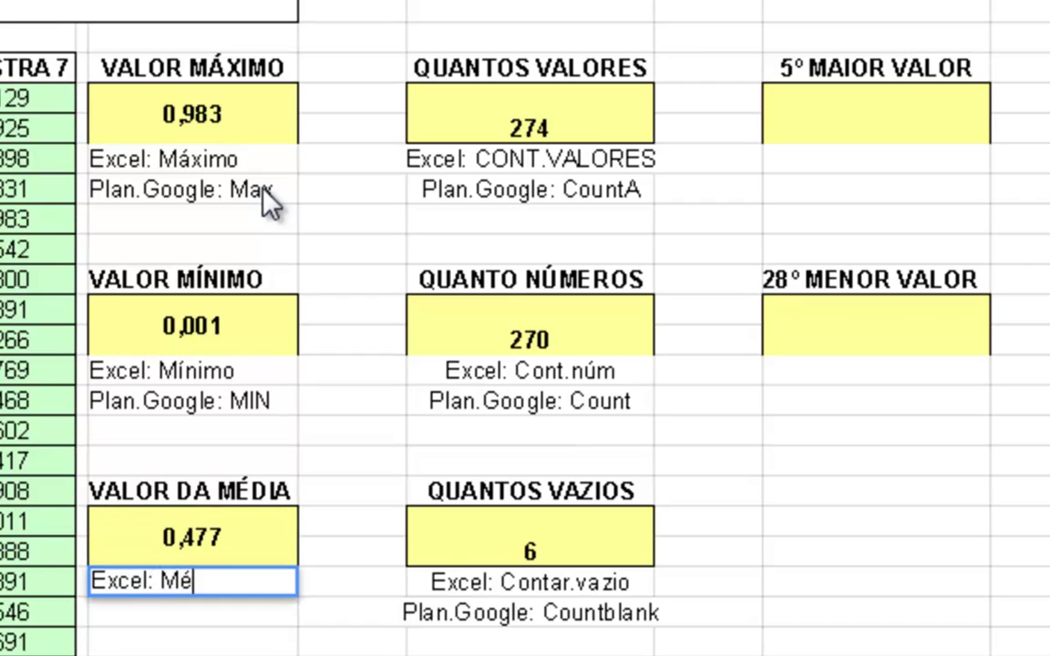
text(dia)
key(Return)
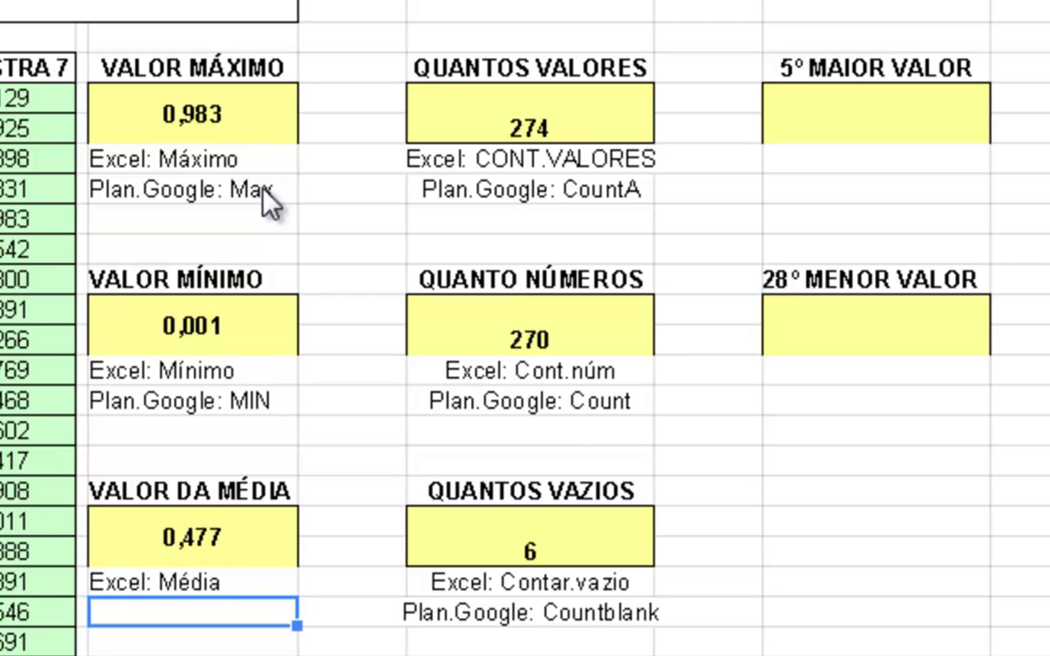
Add the note 'Plan.Google. Average' beneath the Média note
text(Plan.Go)
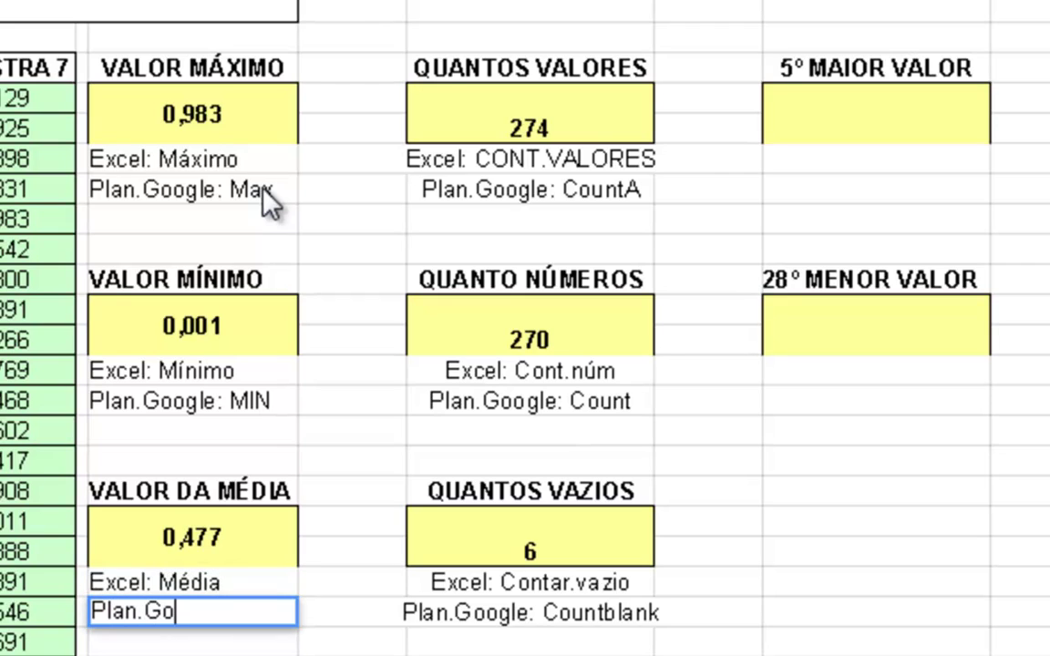
text(ogle. )
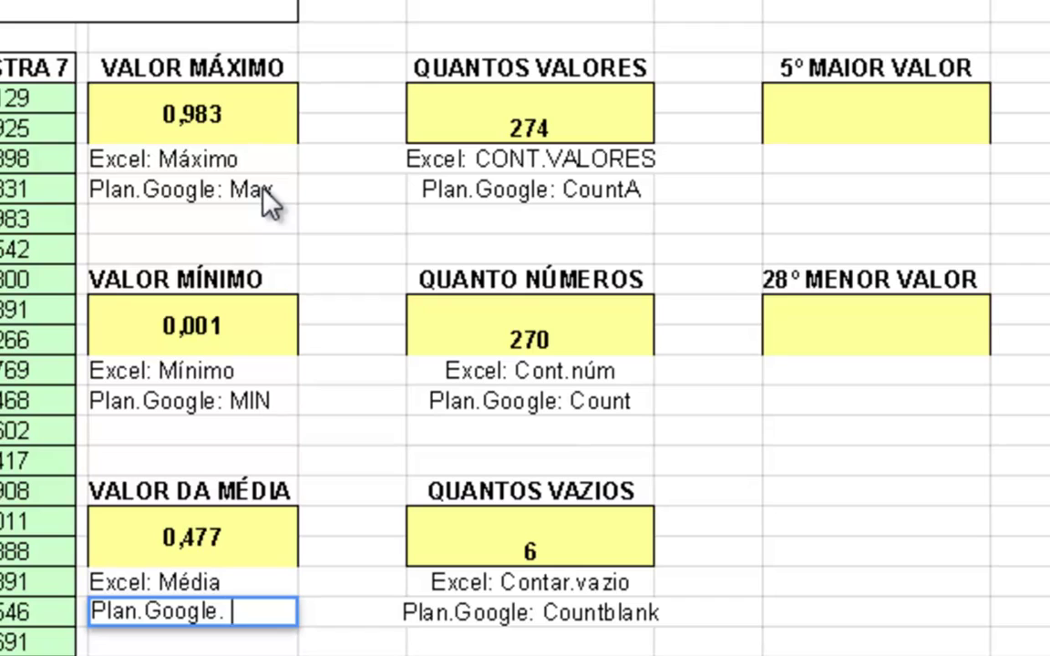
text(Avere)
key(BackSpace)
text(a)
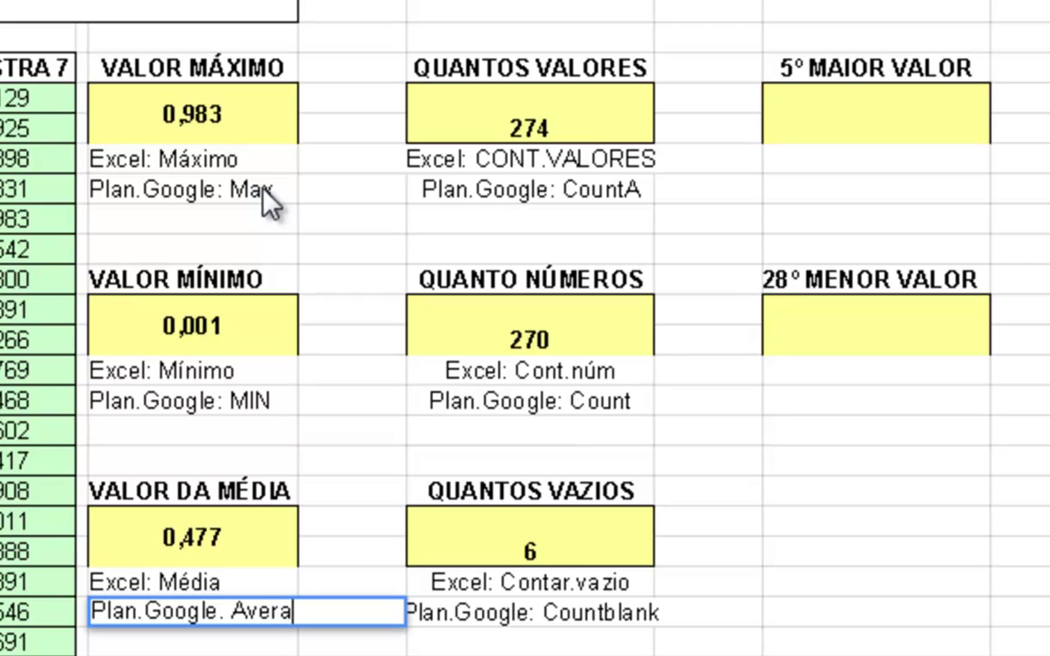
key(BackSpace)
key(BackSpace)
text(rage)
key(Return)
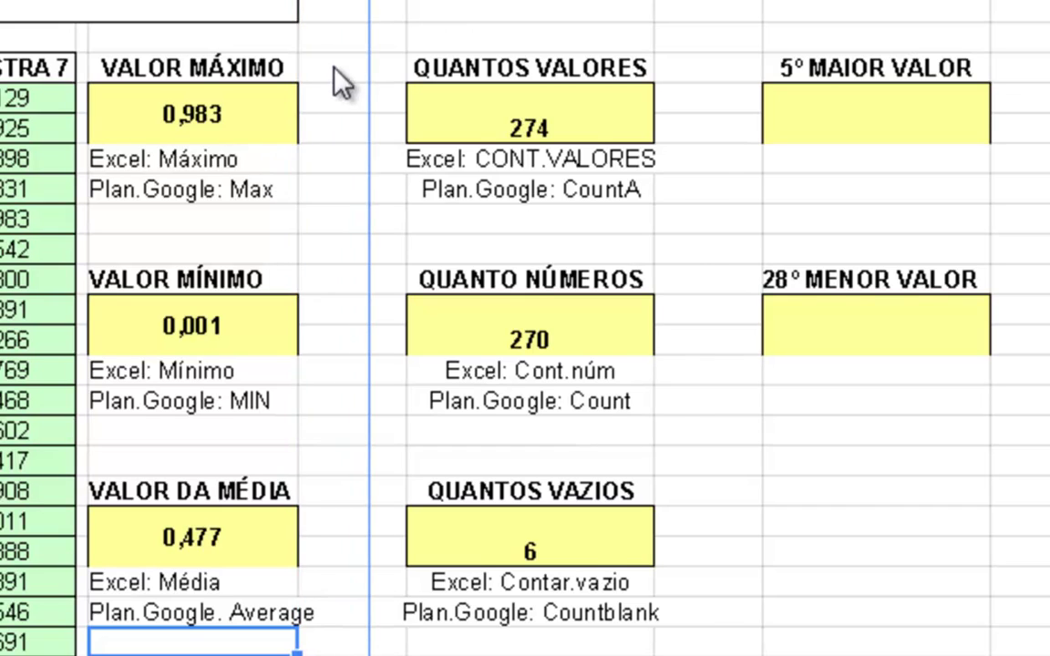
Widen the VALOR MÁXIMO and QUANTOS VALORES columns, centre their text, and select the total-cells answer cell
drag(298, 2, 374, 1)
drag(730, 2, 765, 2)
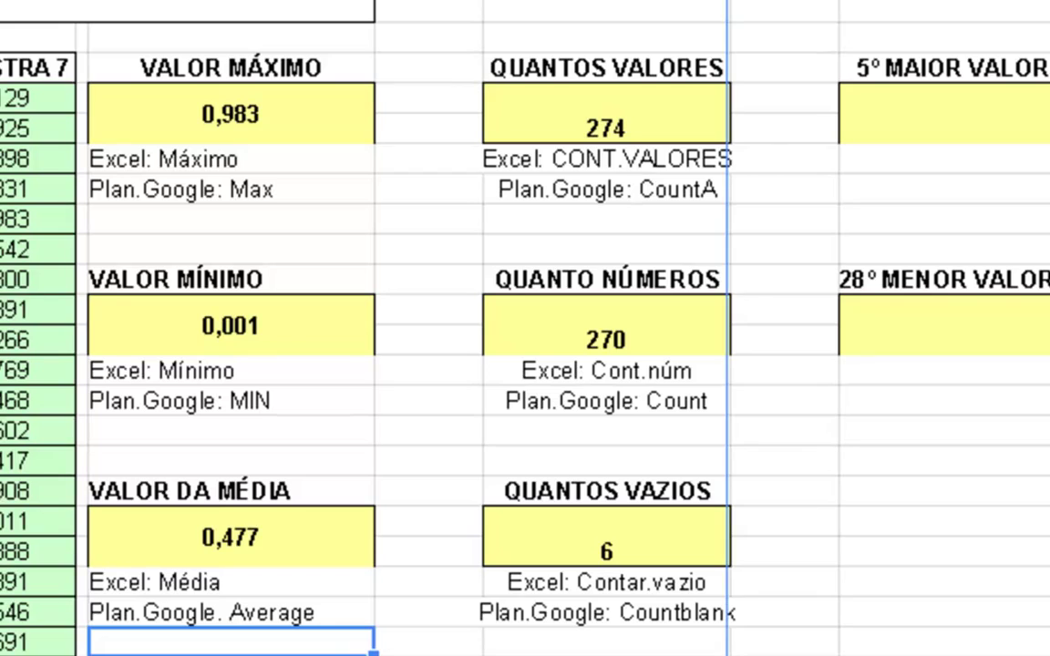
drag(624, 2, 231, 2)
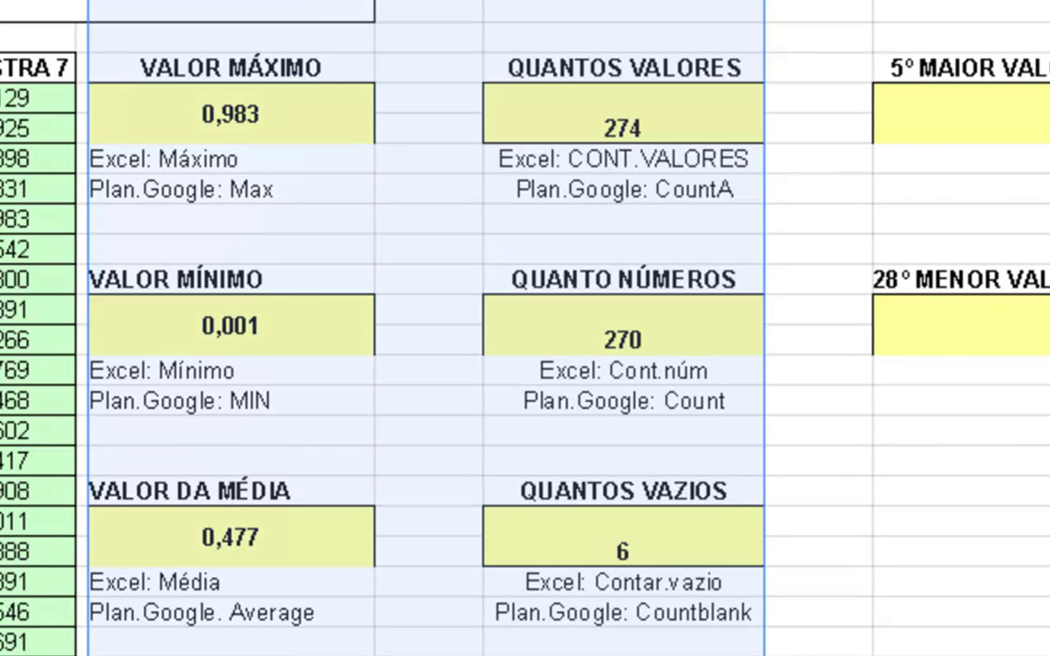
key(ctrl+shift+e)
click(398, 162)
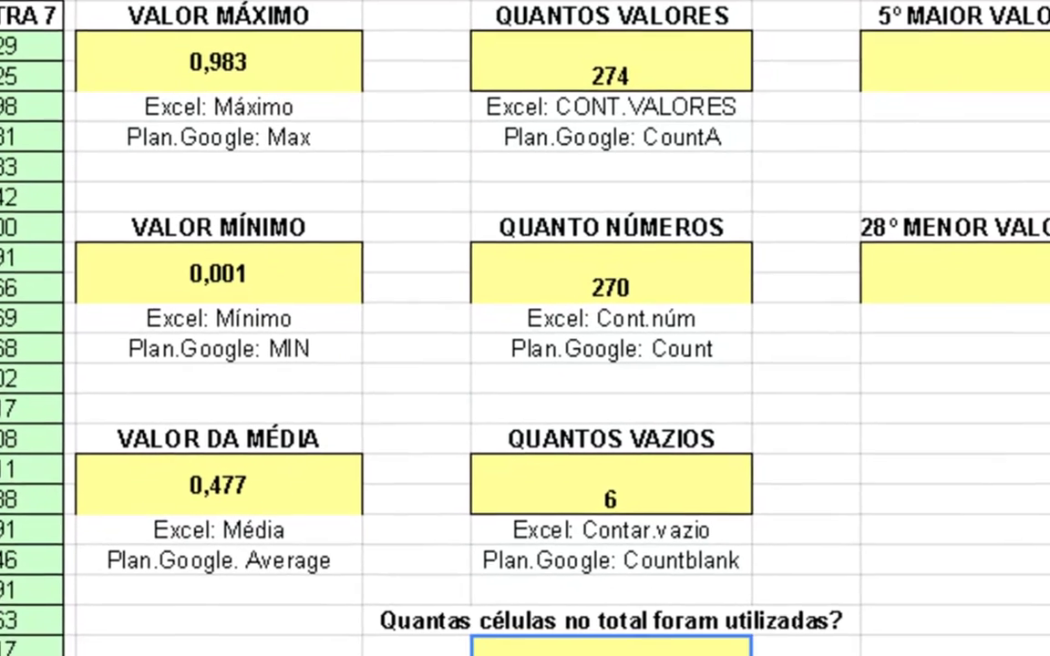
click(447, 487)
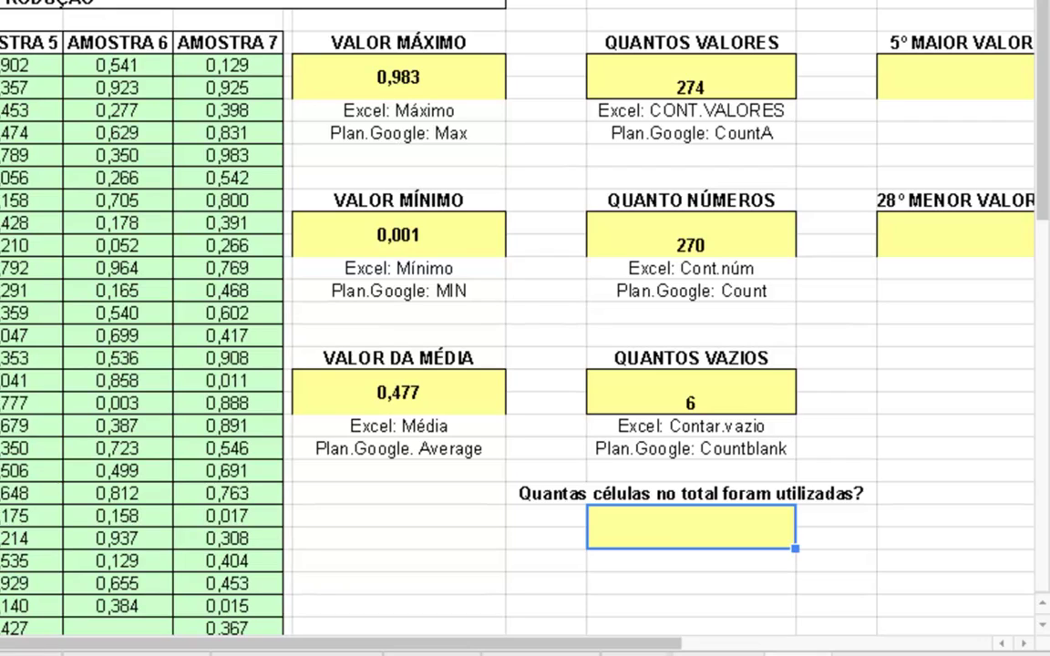
Enter =L5+L19 in the answer cell, adding the 274 values and 6 blanks to get 280
text(=)
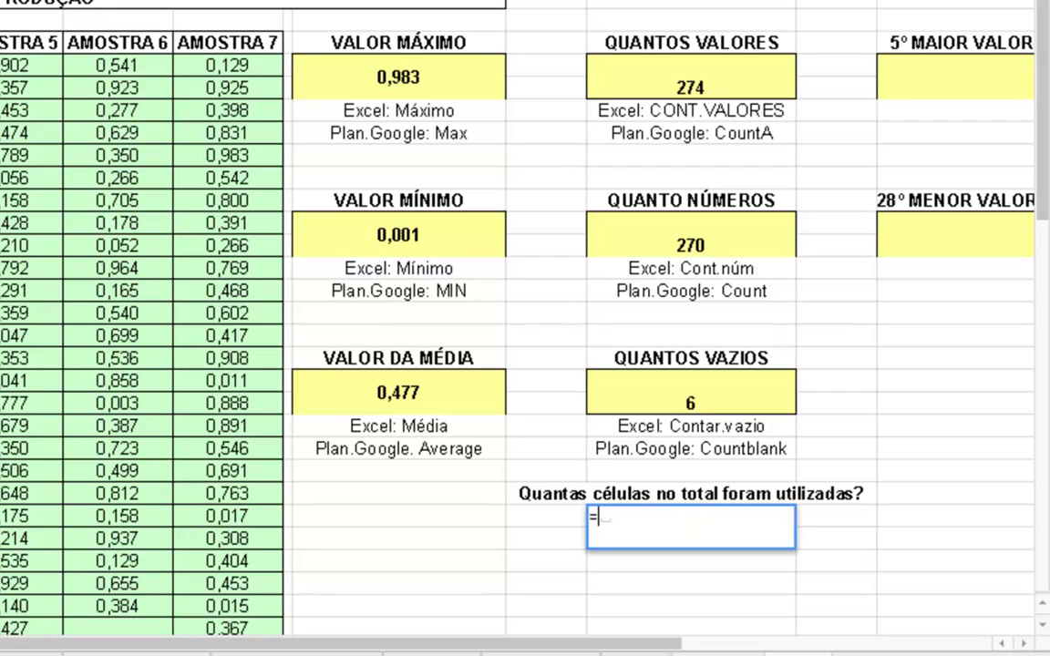
click(658, 89)
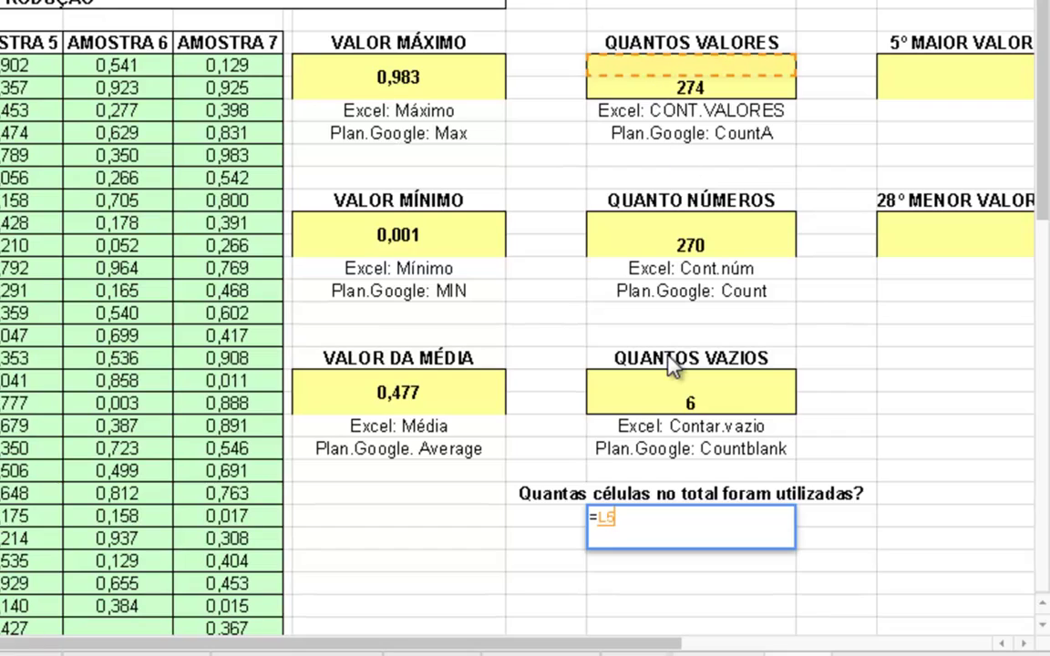
key(Down)
key(Down)
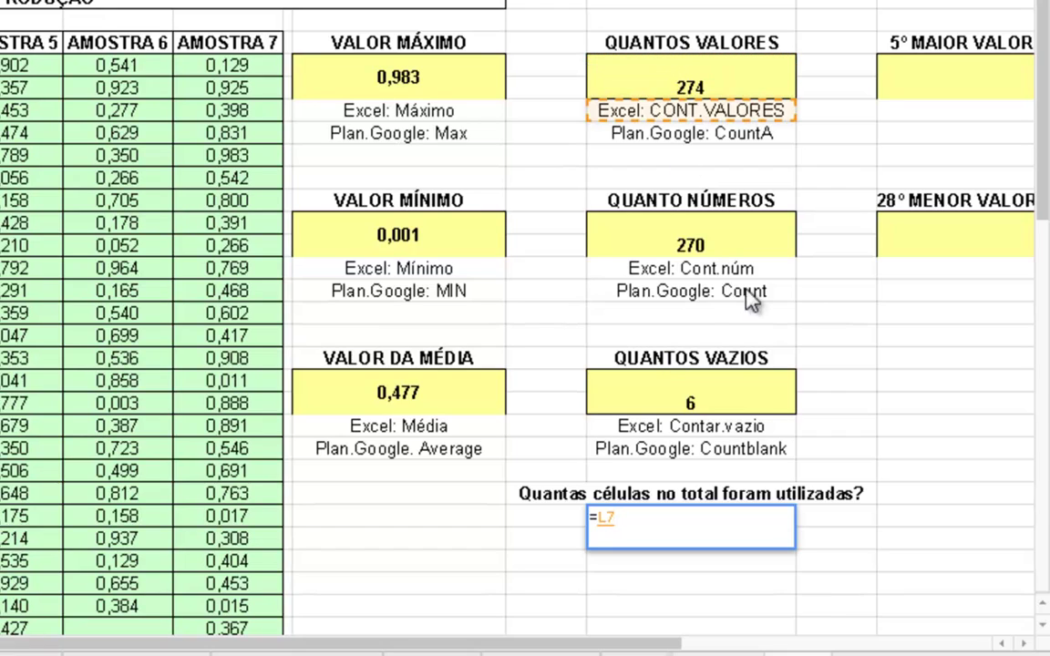
key(Up)
key(Up)
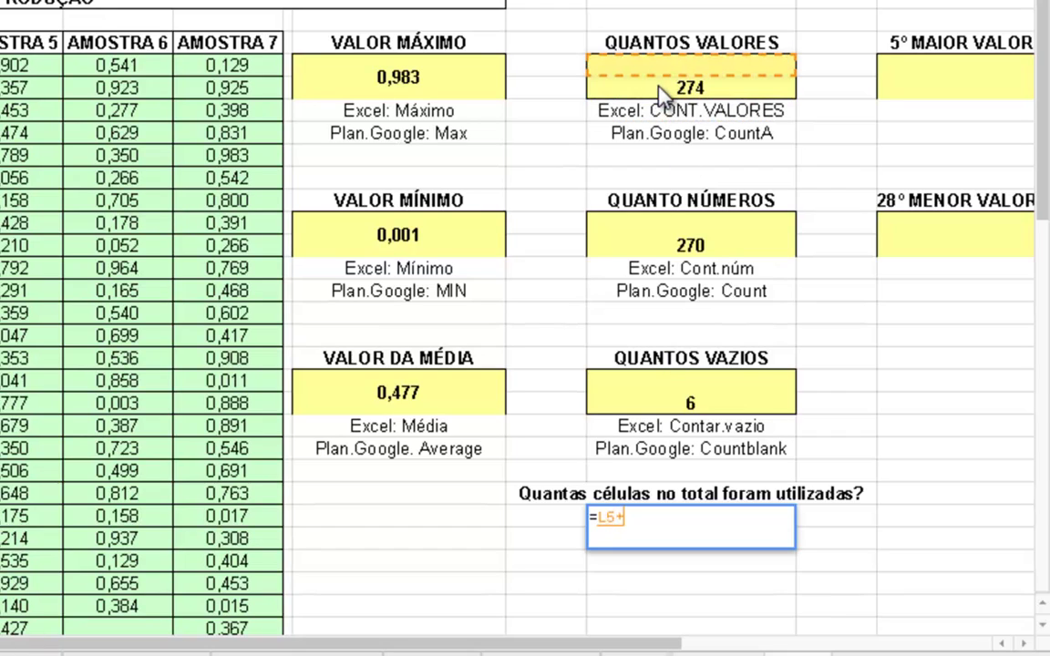
text(+)
click(708, 398)
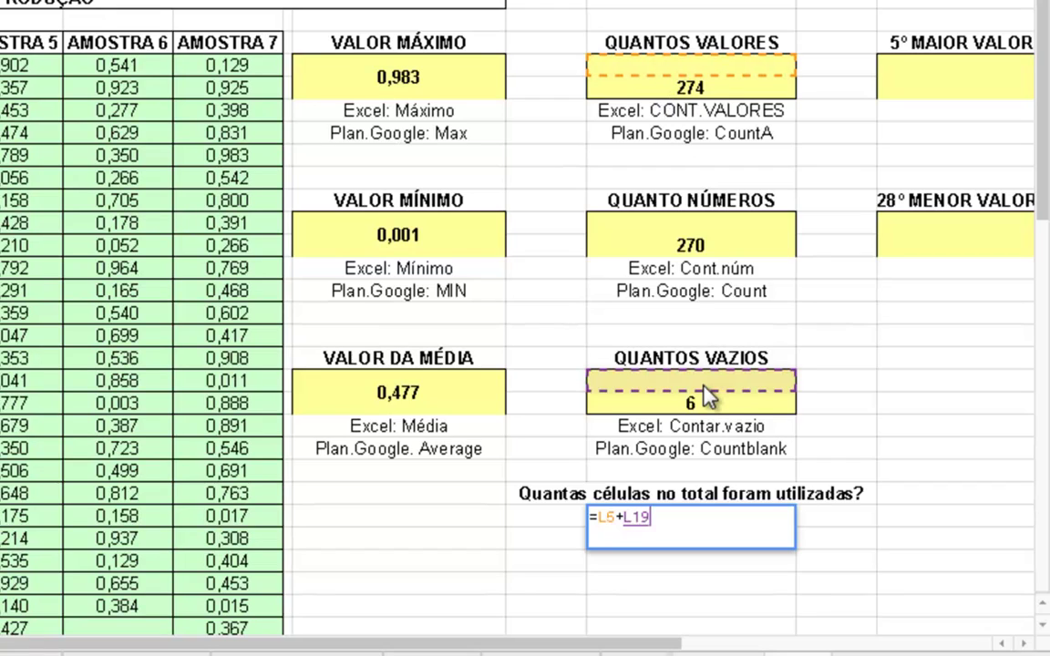
key(Return)
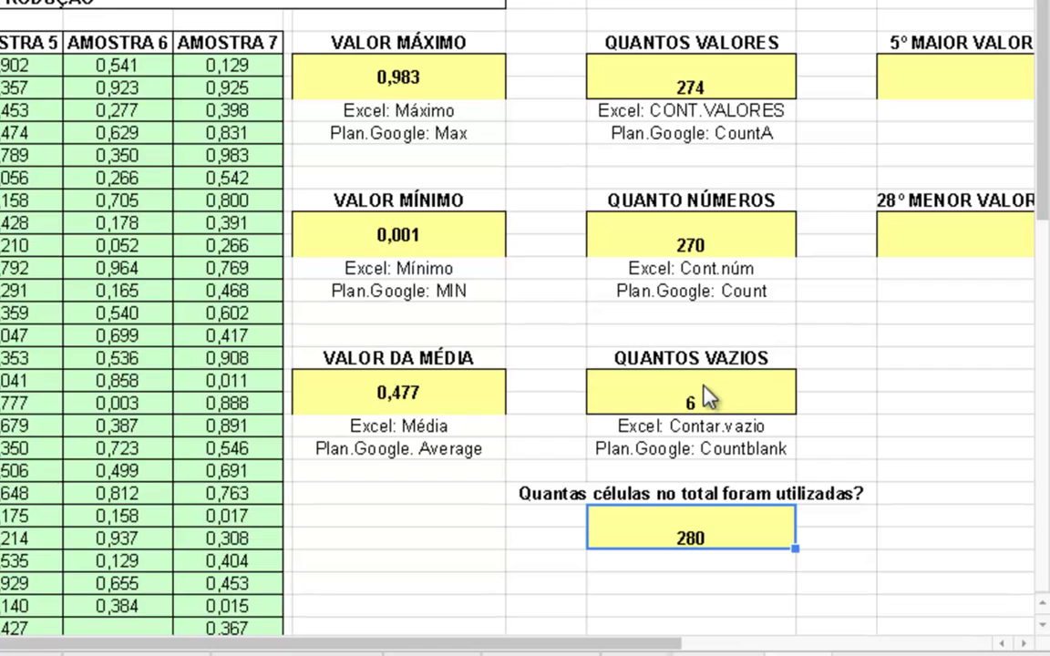
key(Down)
key(Down)
key(Down)
scroll(708, 398, down, 1)
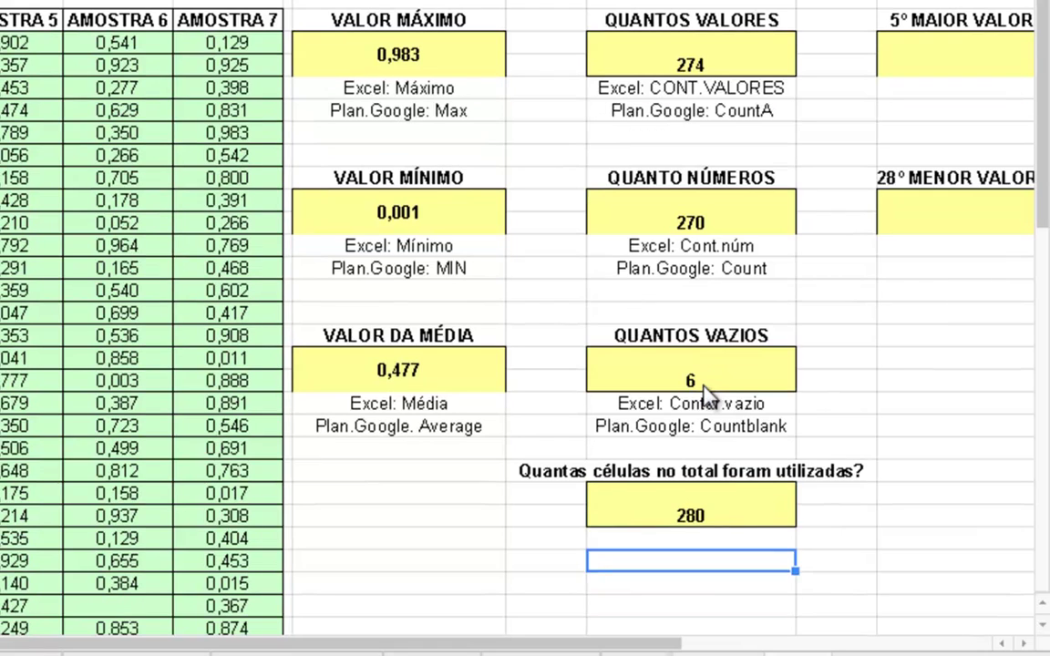
scroll(708, 398, down, 1)
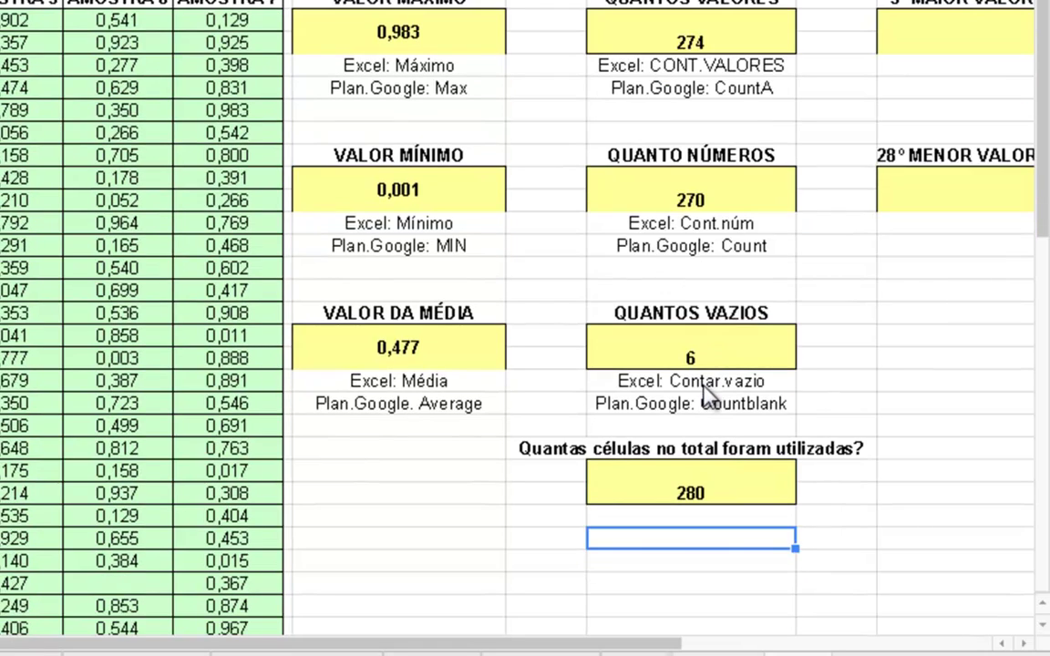
Count the sample rows with =ROWS(B5:H44), giving 40, and label it linhas
text(=row)
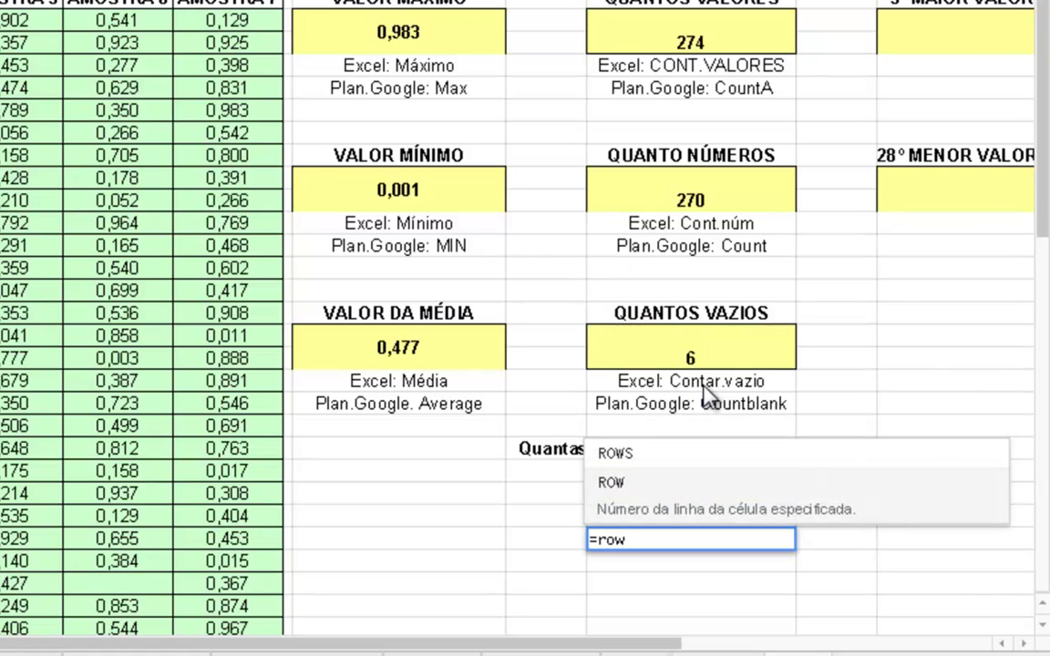
text(s)
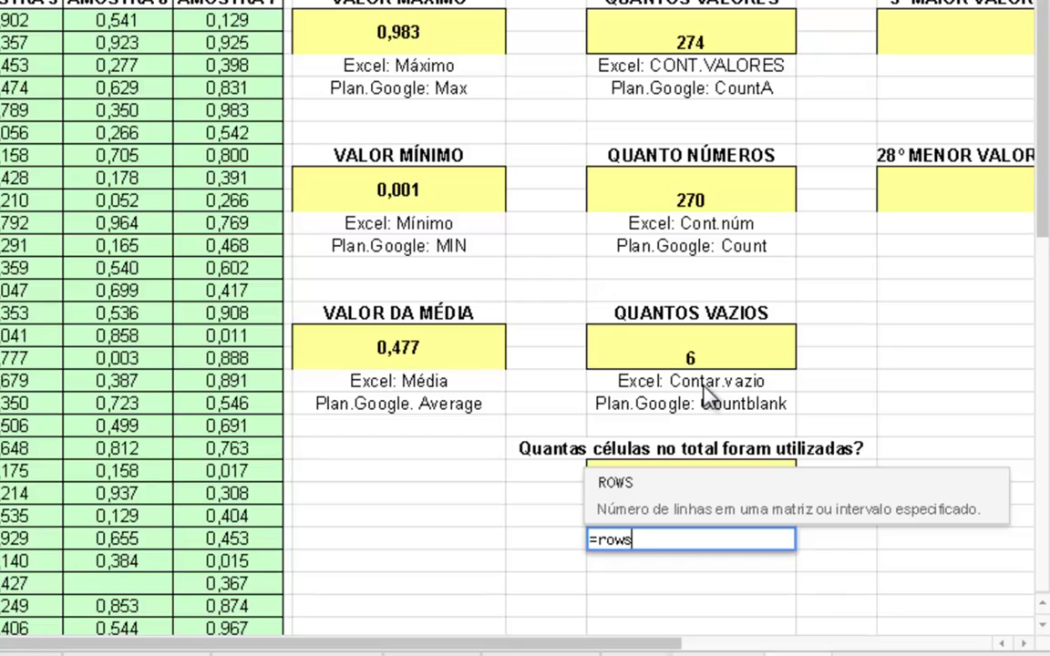
text(()
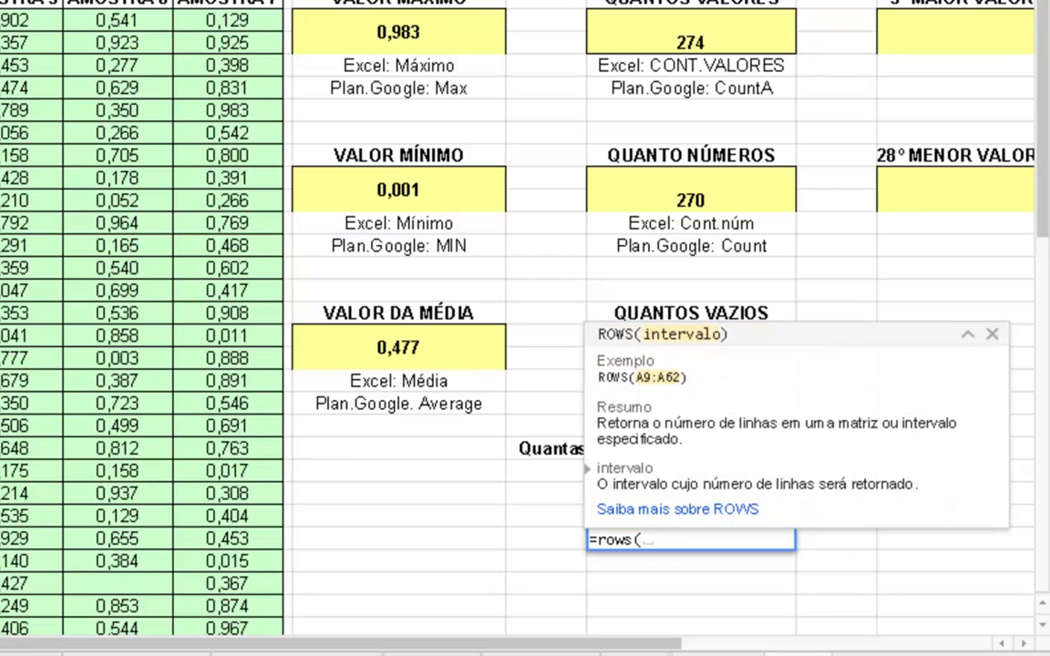
mouse_move(159, 42)
mouse_down()
mouse_move(272, 628)
mouse_move(238, 652)
mouse_up()
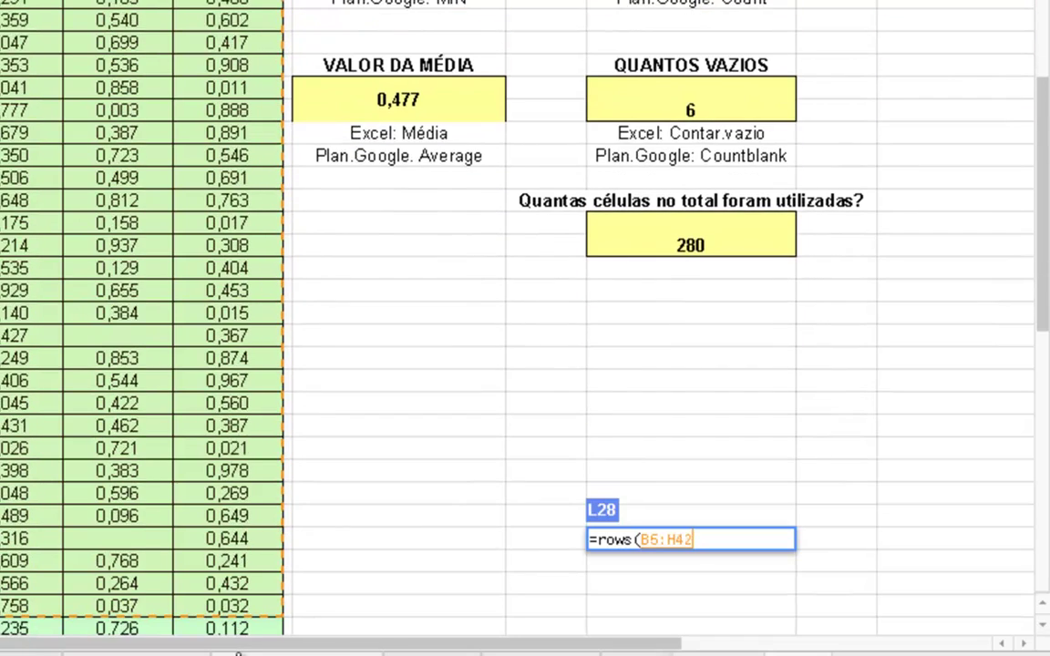
drag(238, 652, 219, 567)
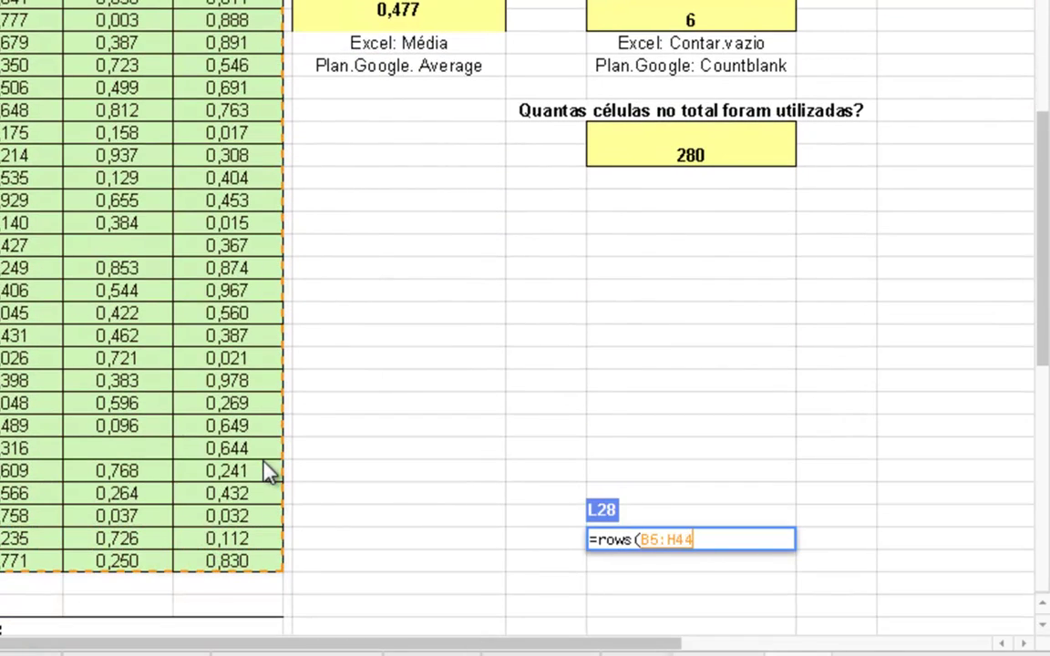
key(Return)
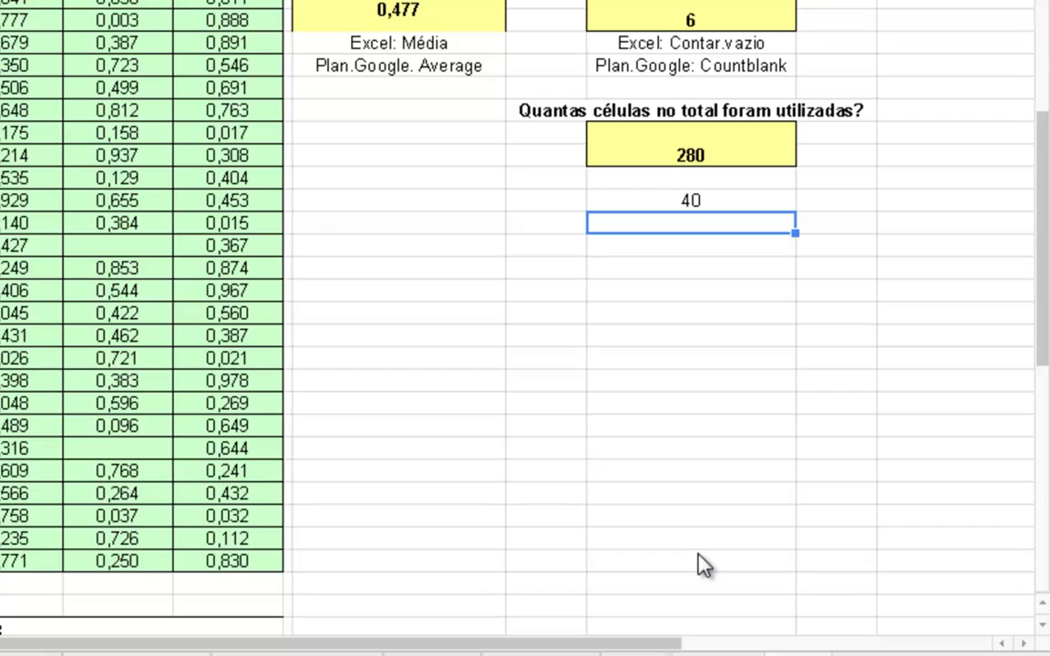
key(Up)
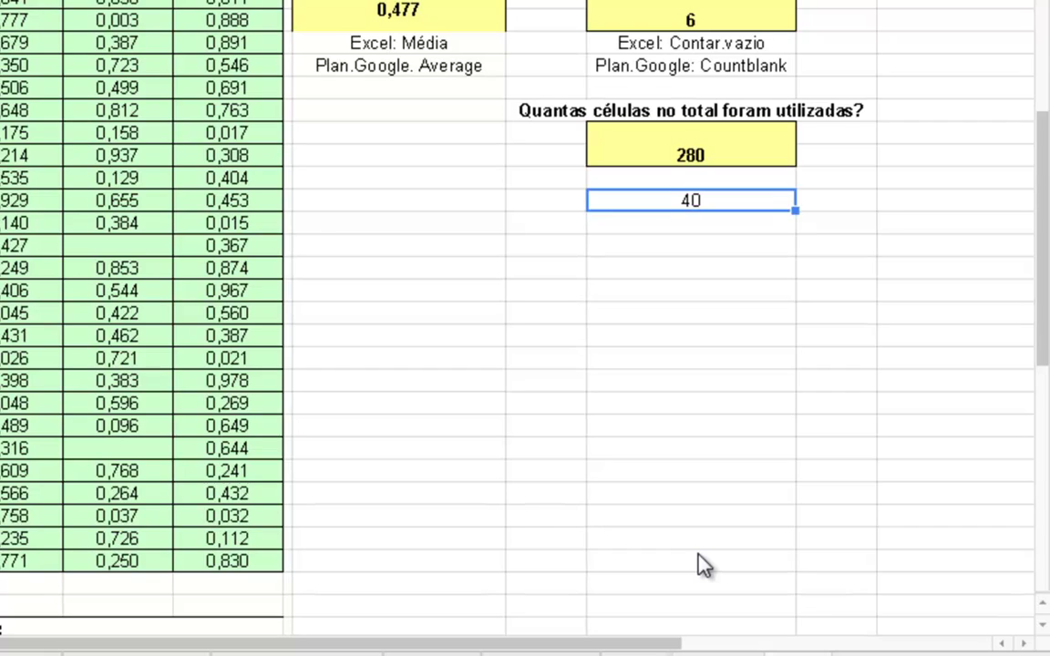
key(Right)
key(Return)
text(linh)
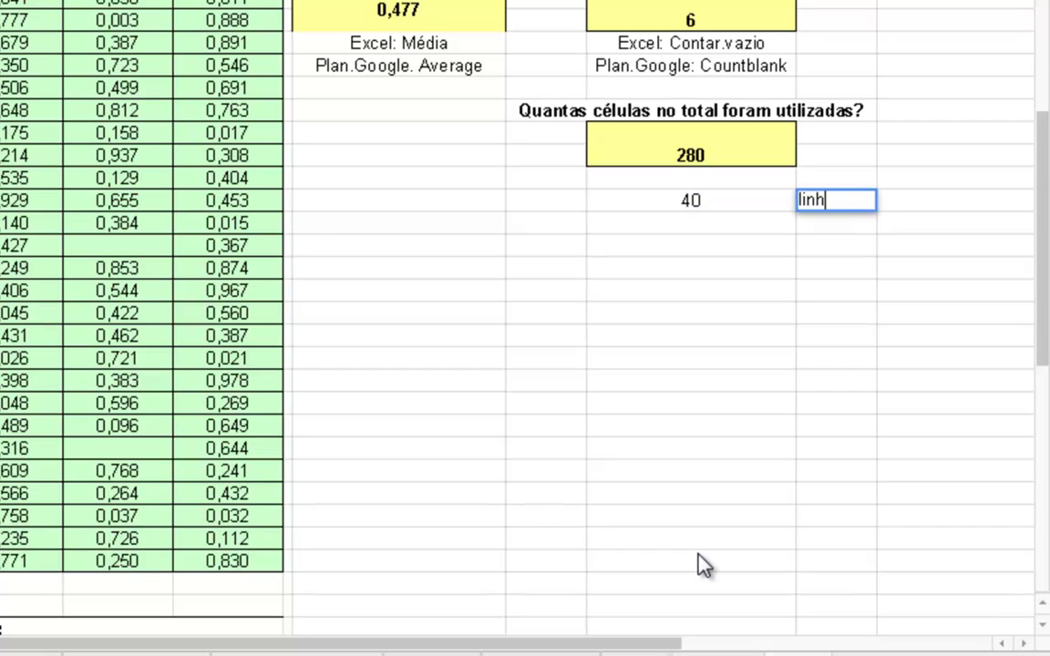
text(as)
key(Return)
Count the sample columns with =COLUMNS(B5:H44), giving 7, and label it colunas
key(Left)
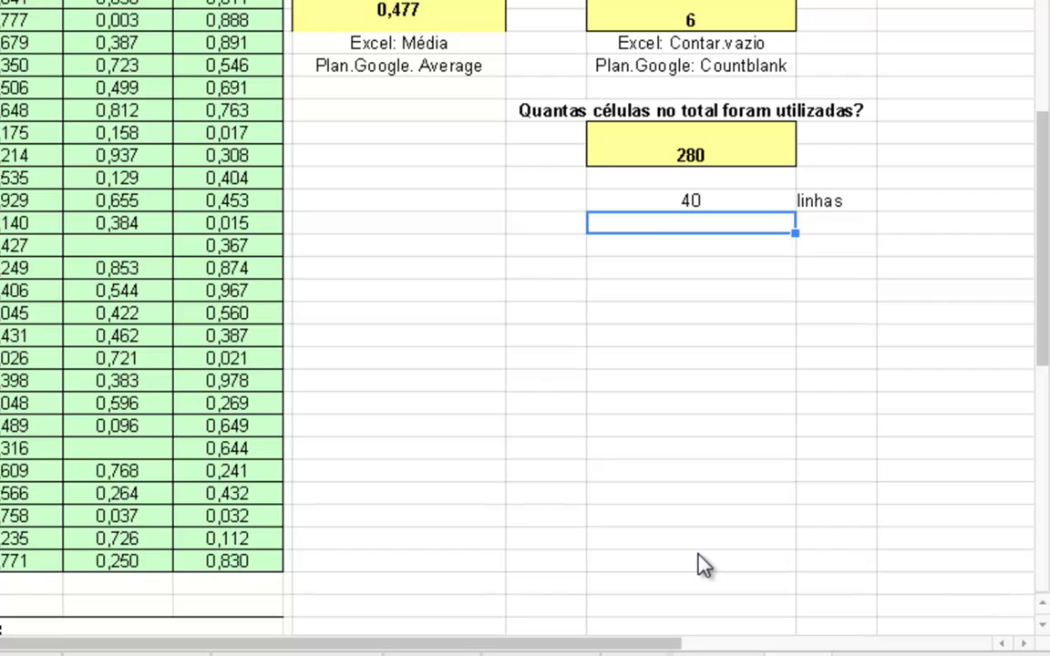
text(=)
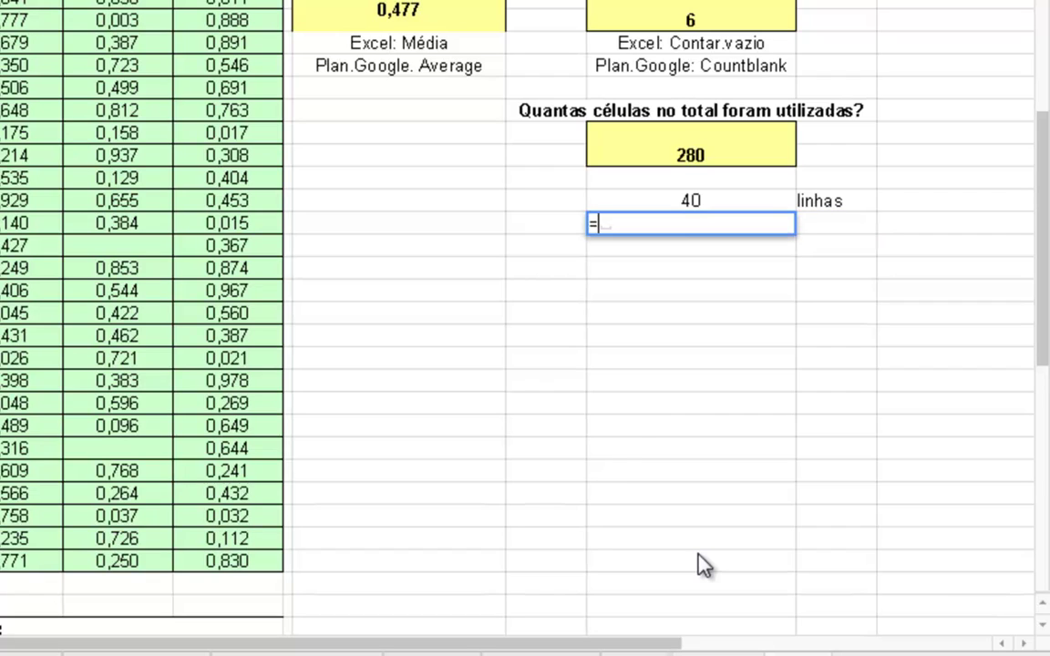
text(col)
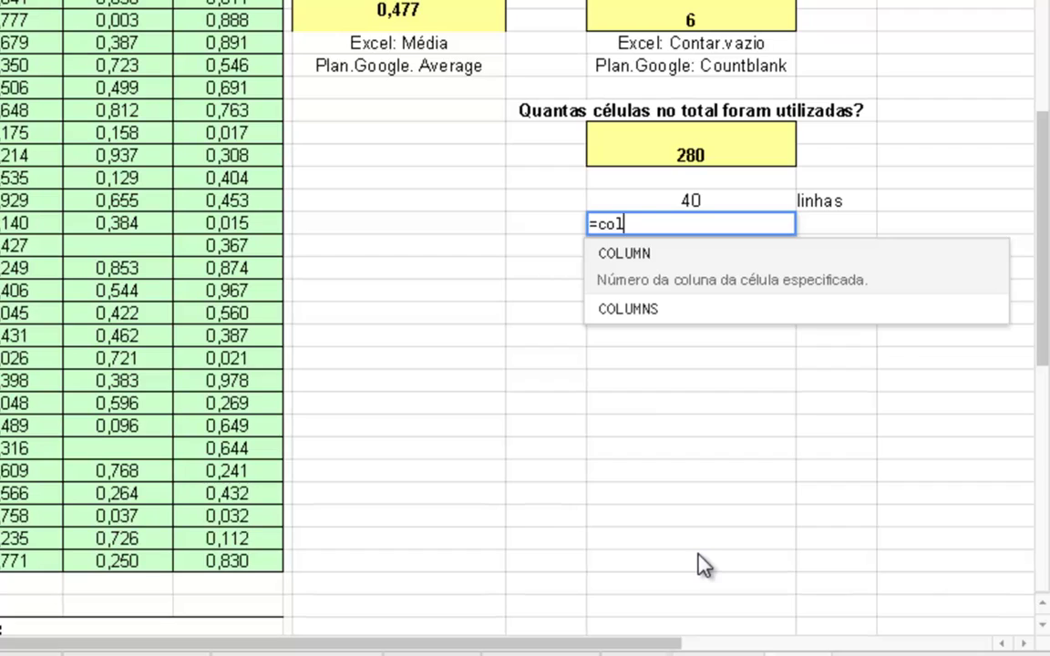
text(an)
key(BackSpace)
key(BackSpace)
text(um)
text(ns()
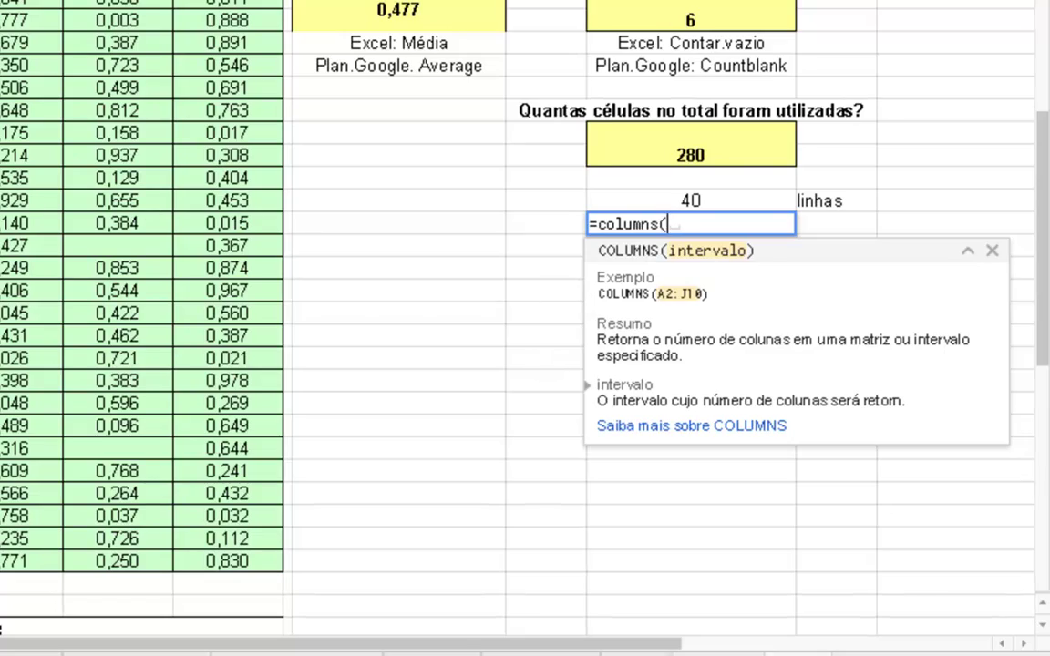
key(ctrl+Up)
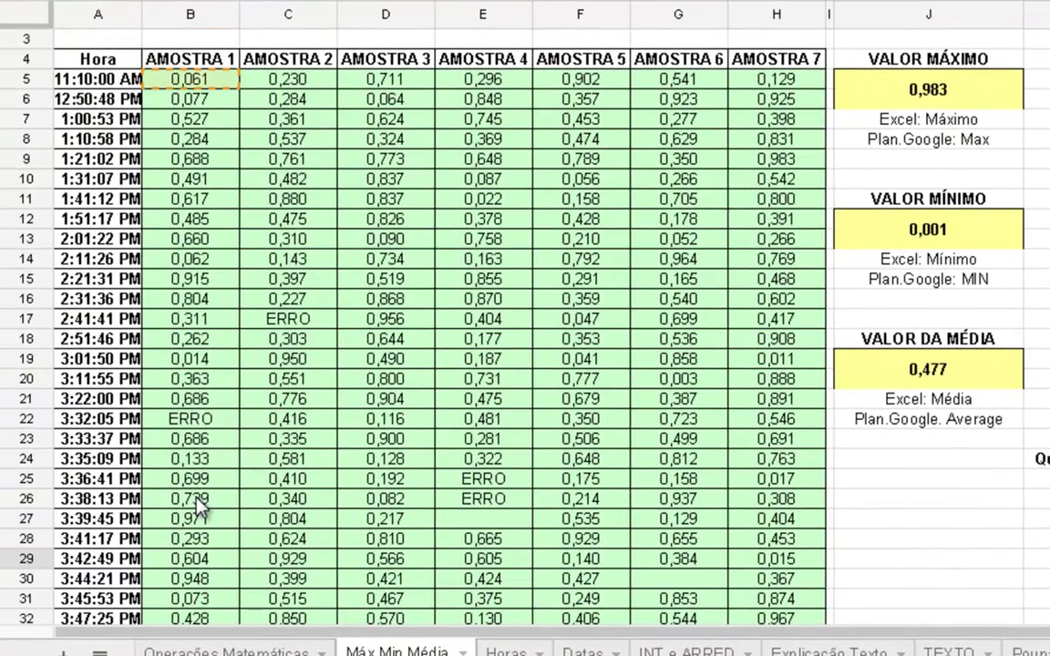
key(ctrl+shift+Right)
key(ctrl+shift+Down)
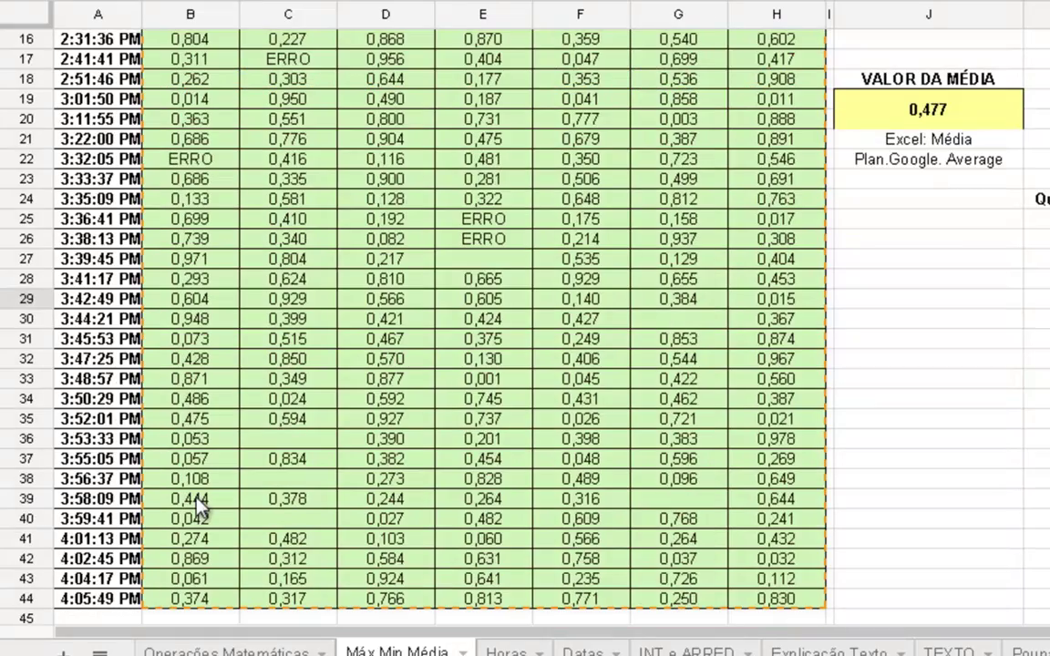
key(Return)
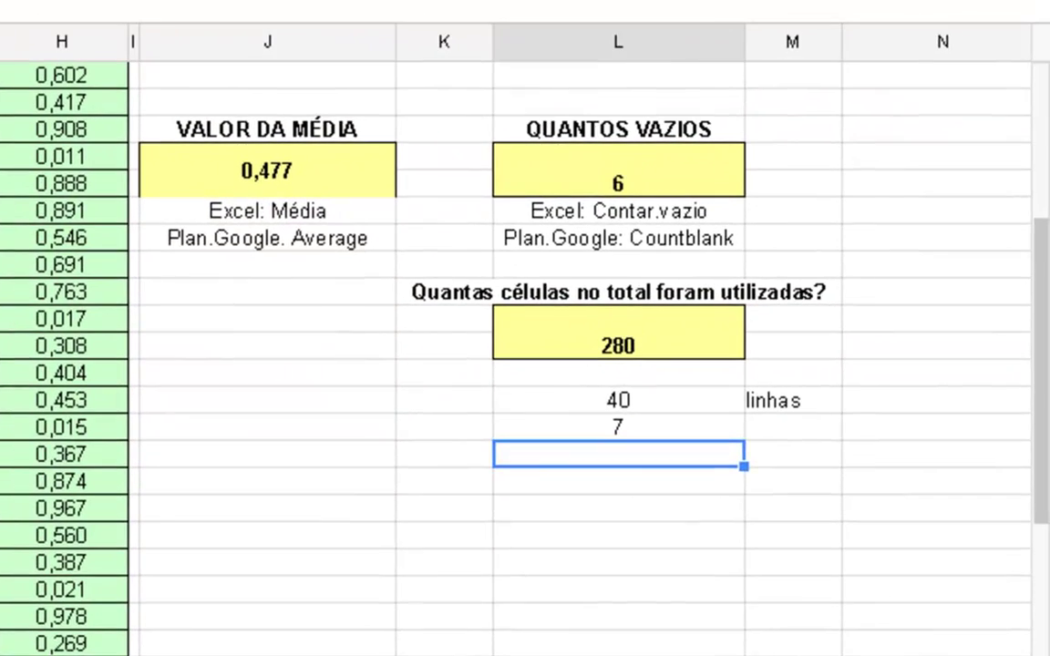
click(618, 428)
click(792, 427)
text(colun)
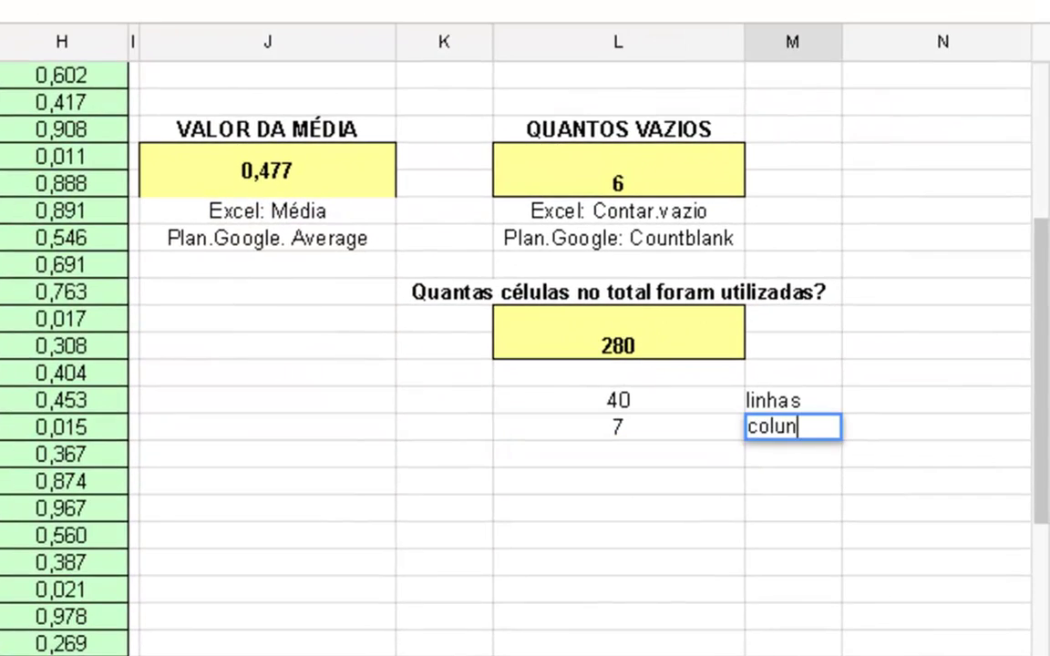
text(as)
key(Return)
Multiply the row and column counts (=L28*L29) in the cell below to get 280
click(617, 454)
text(=)
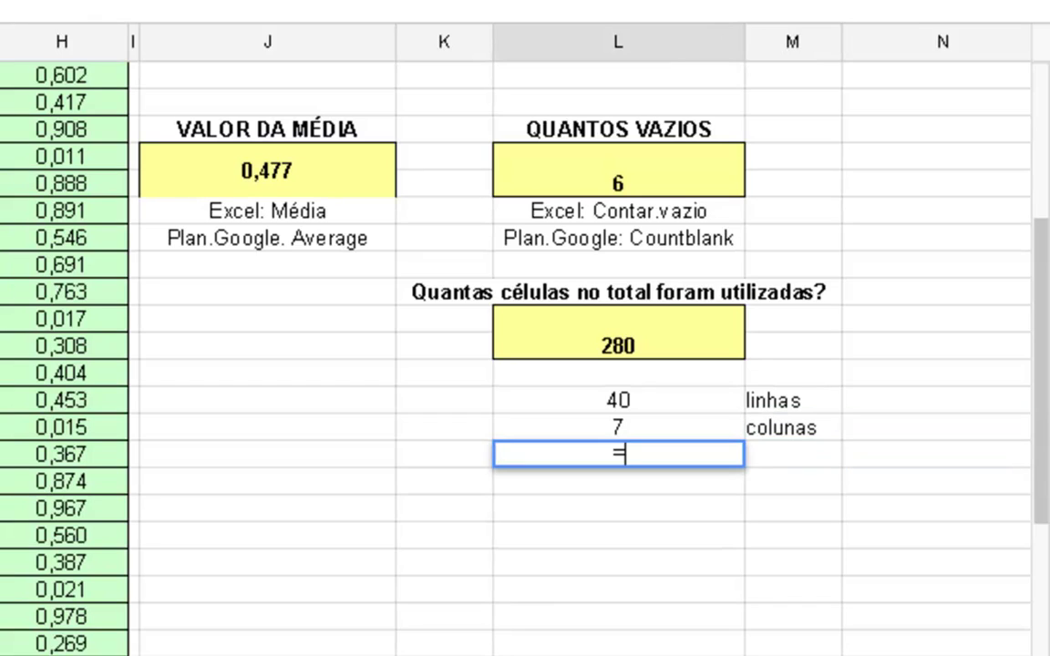
click(617, 400)
text(*)
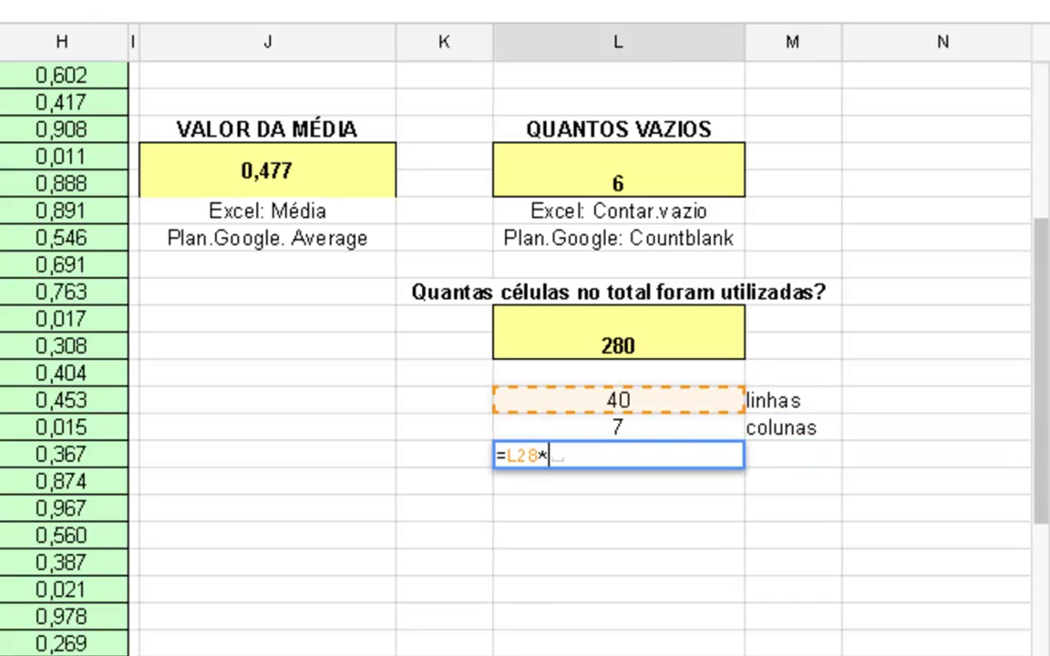
click(618, 427)
key(Return)
click(618, 453)
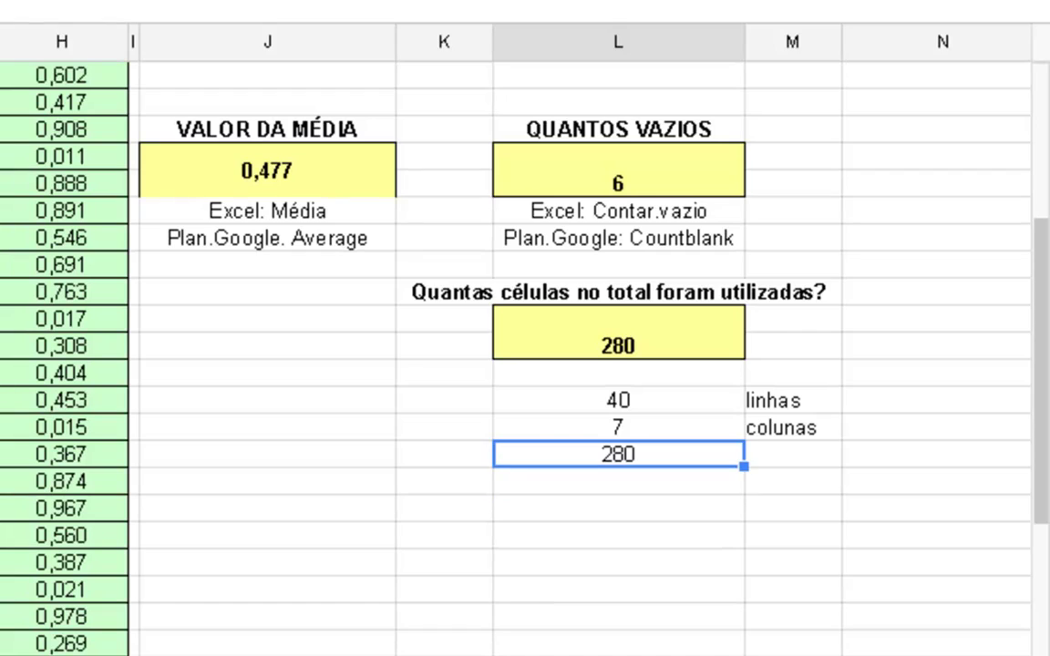
click(618, 508)
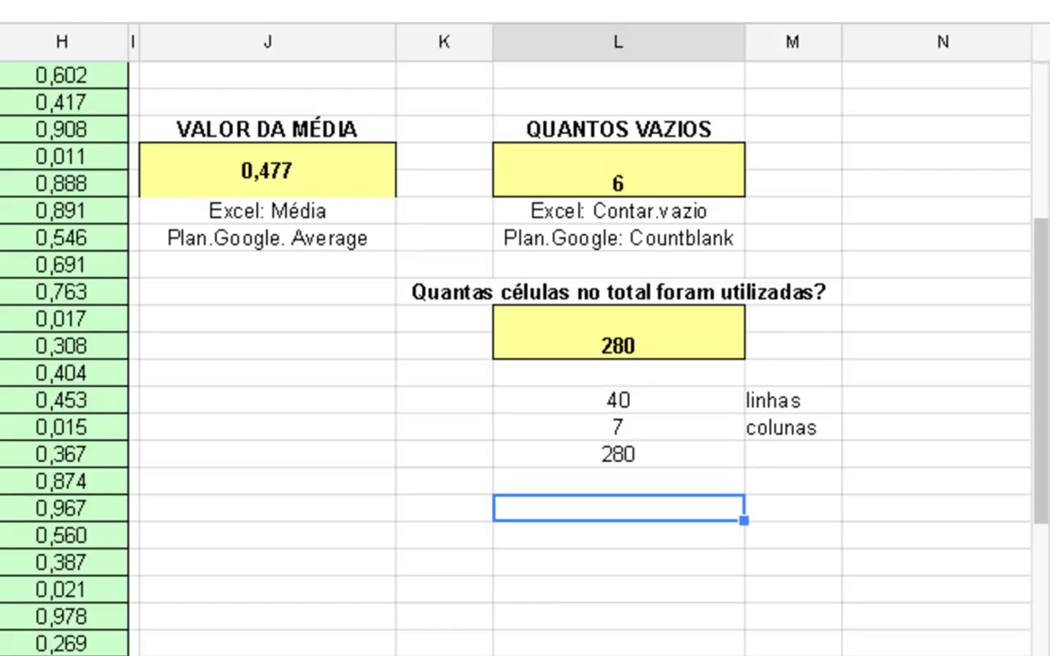
Enter =ROWS(B5:H44)*COLUMNS(B5:H44) in L32, giving 280
text(=)
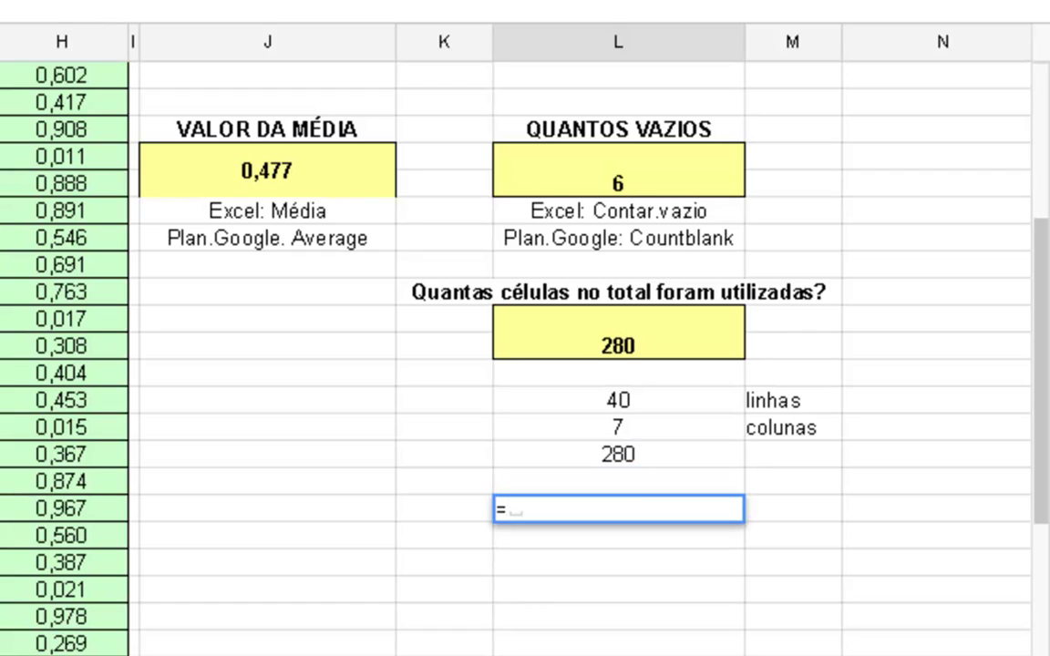
text(rows)
key(BackSpace)
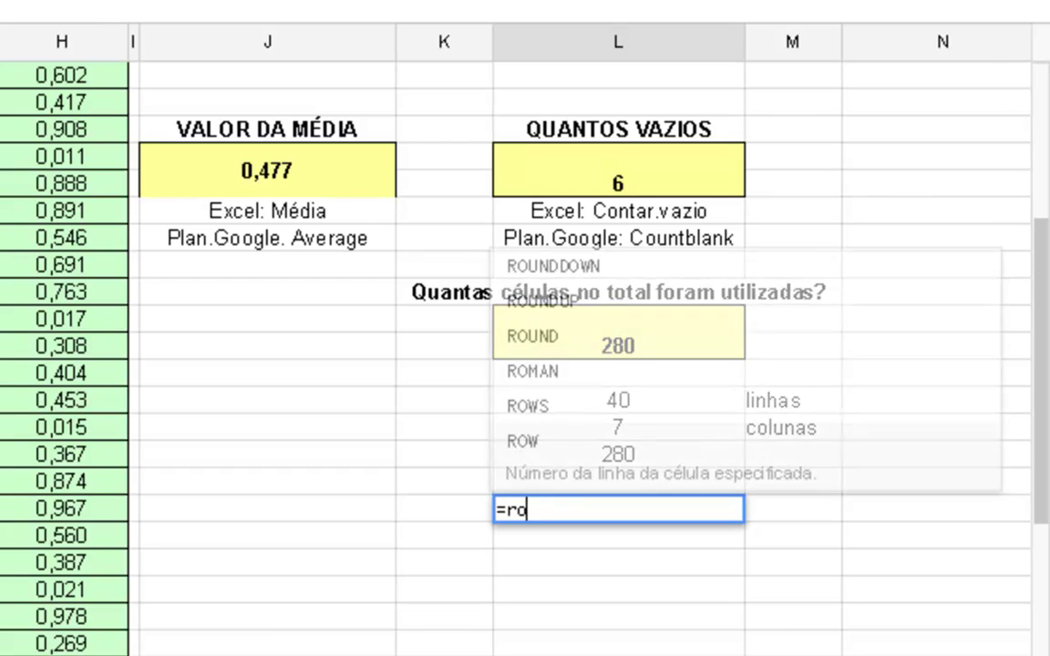
text(ws)
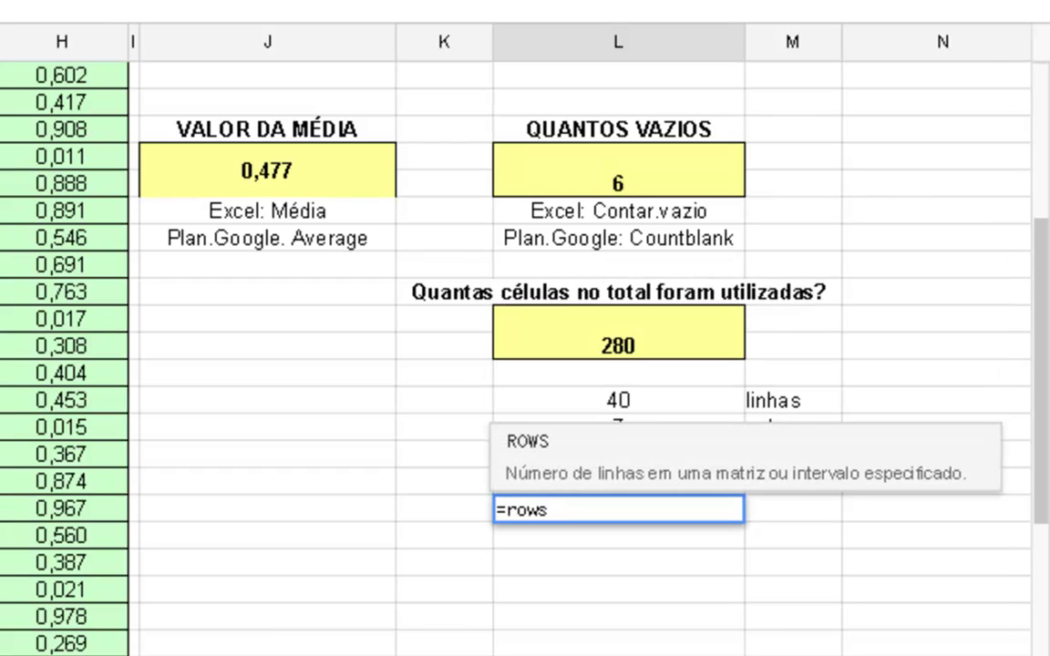
text(()
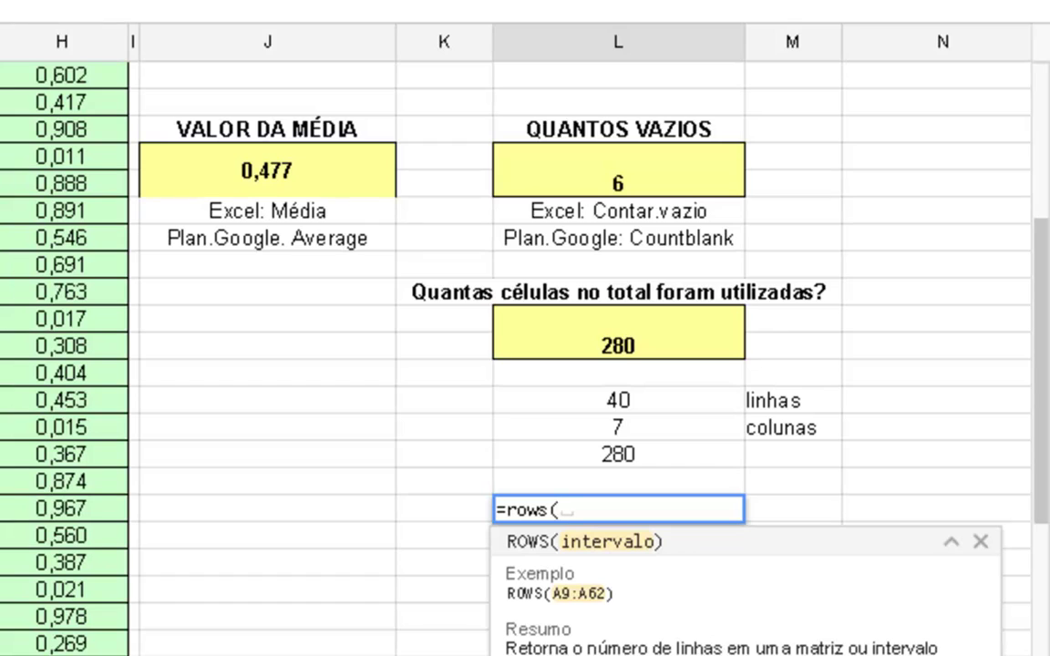
text(H44)
key(shift+Home)
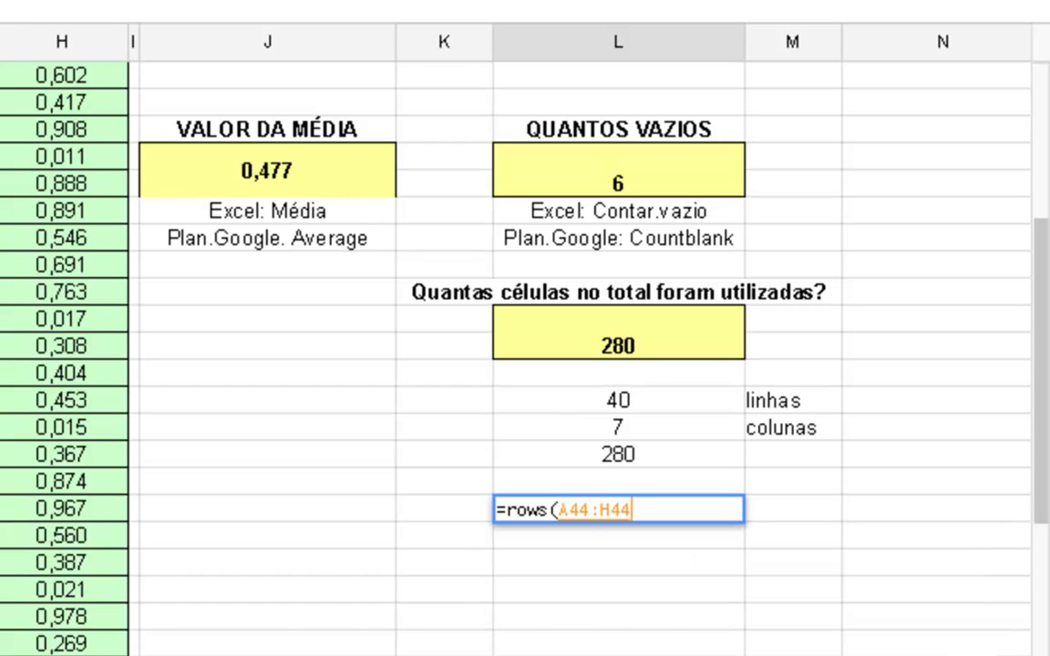
key(shift+Up)
key(ctrl+shift+Up)
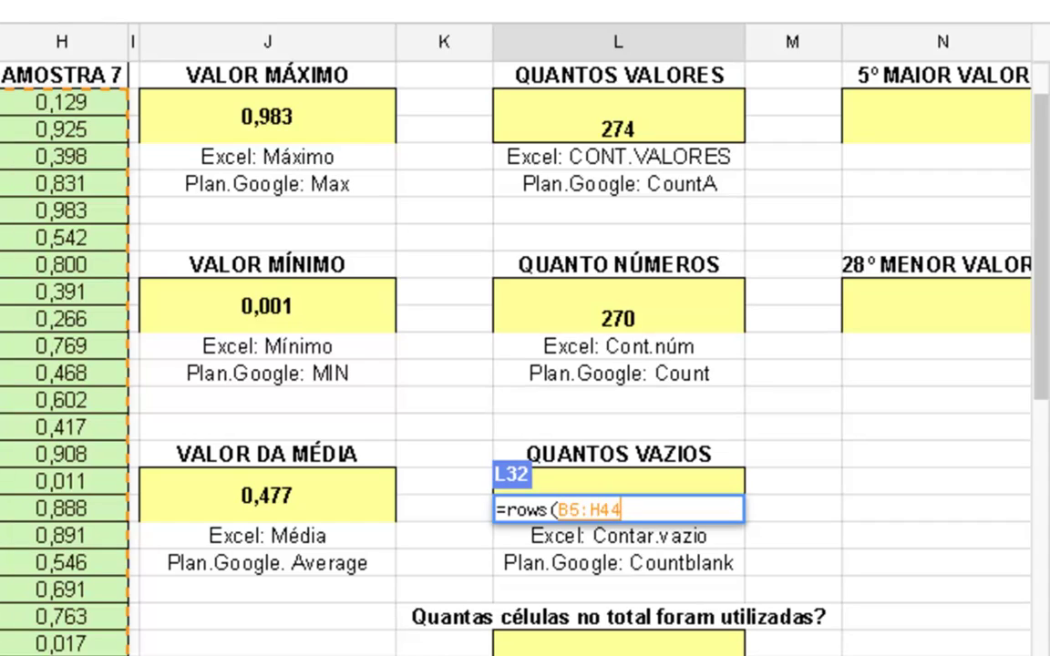
text())
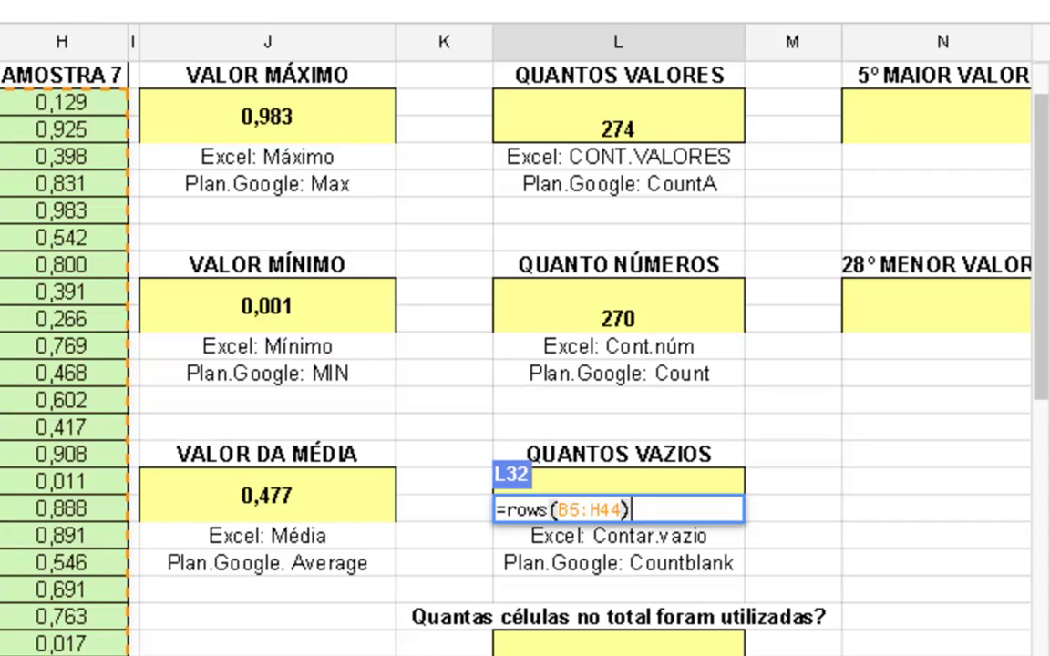
text(*)
text(colu)
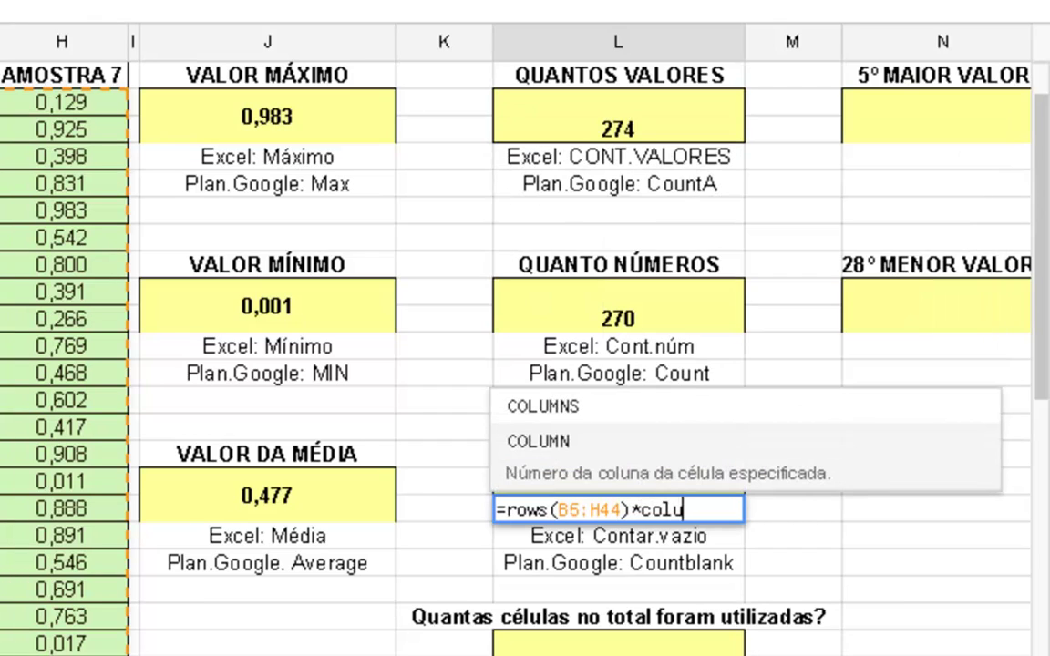
text(m)
key(Up)
key(Tab)
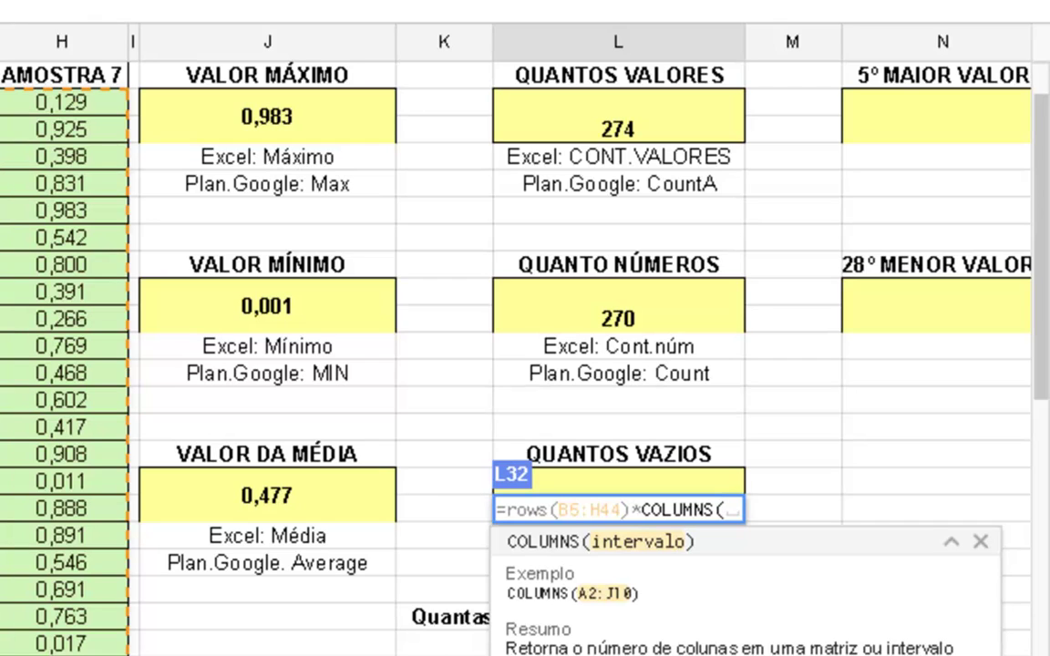
text(B5:H4)
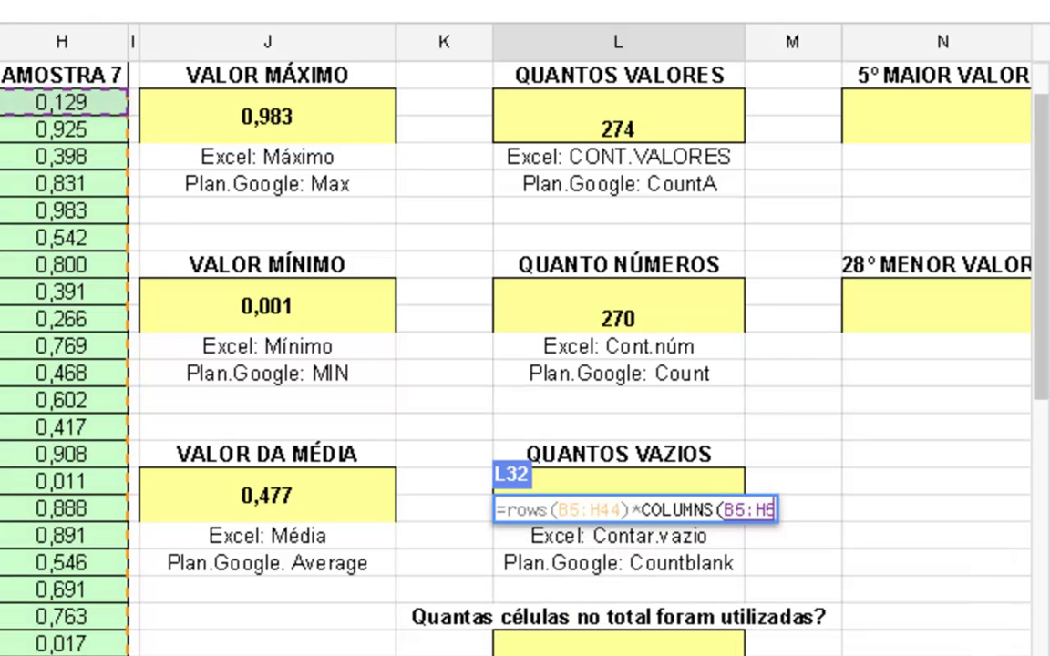
text(4)
key(Return)
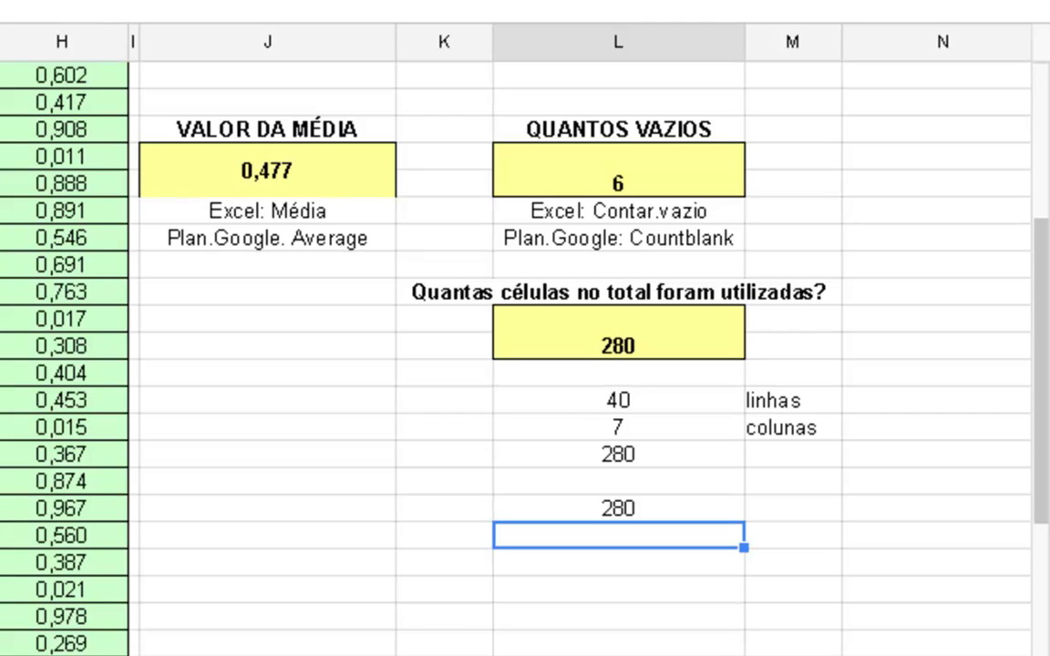
Copy that formula and paste it after an apostrophe in L33 so it shows as text
click(618, 508)
key(F2)
key(ctrl+a)
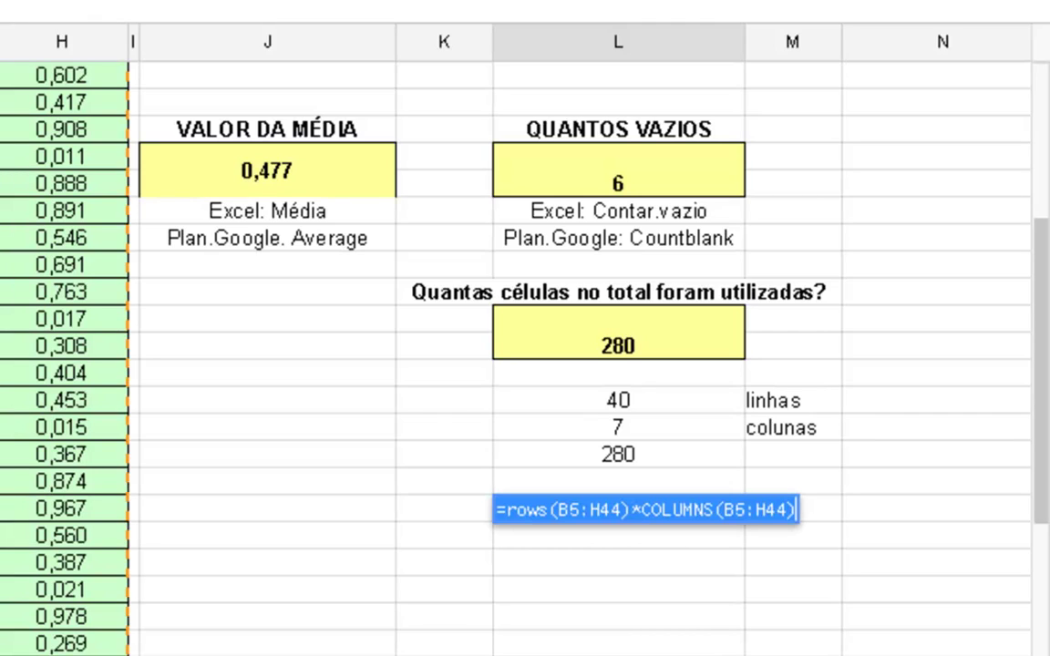
key(ctrl+c)
key(Escape)
click(617, 534)
text(')
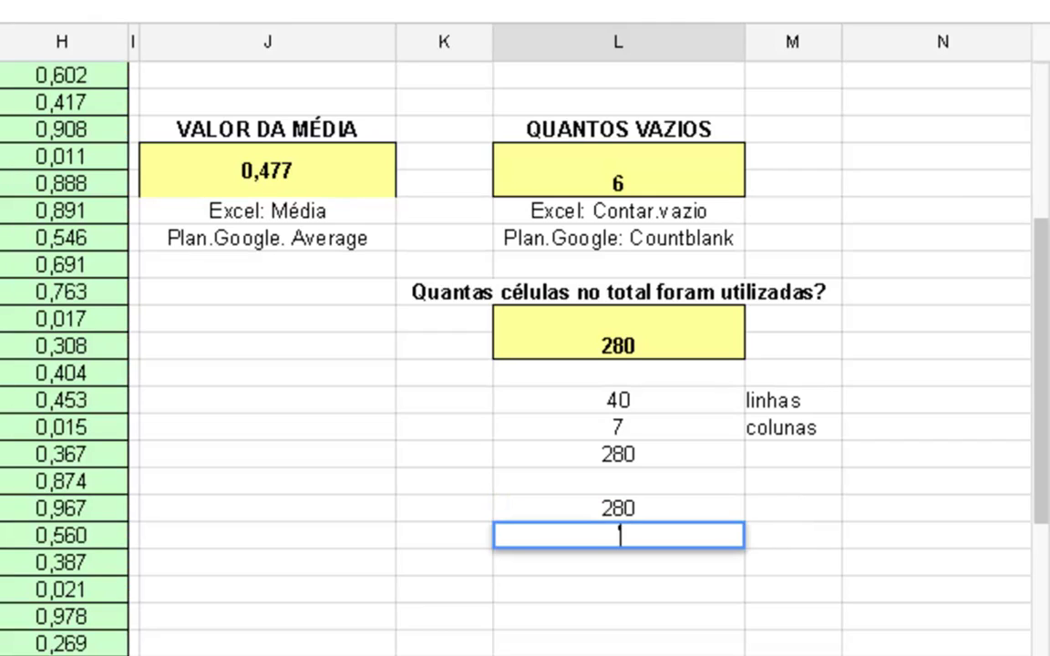
key(ctrl+v)
key(Return)
click(618, 535)
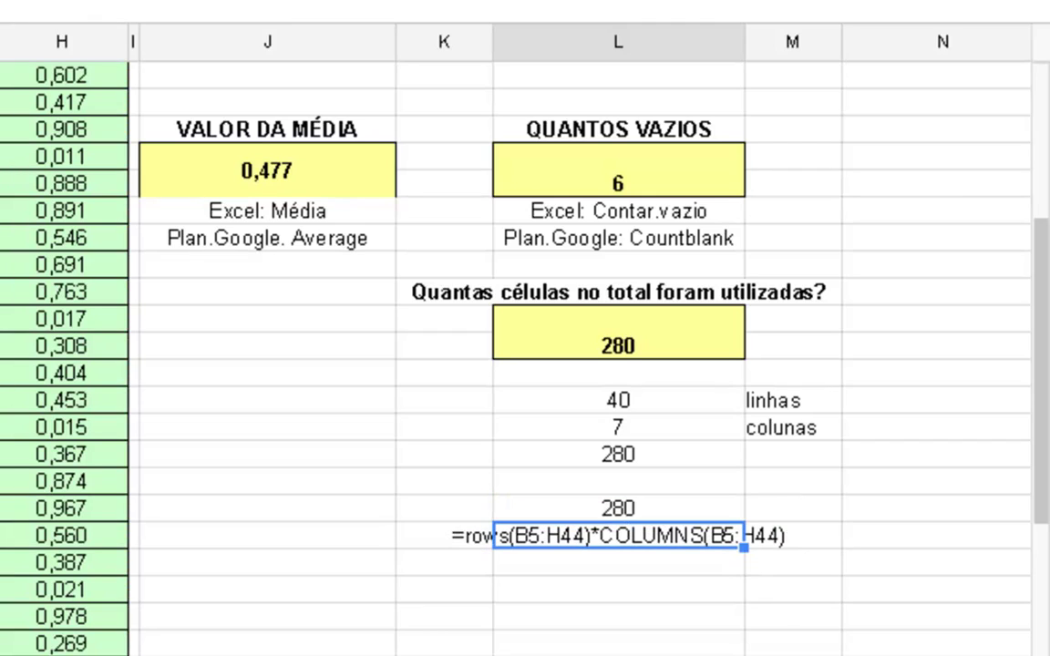
click(617, 507)
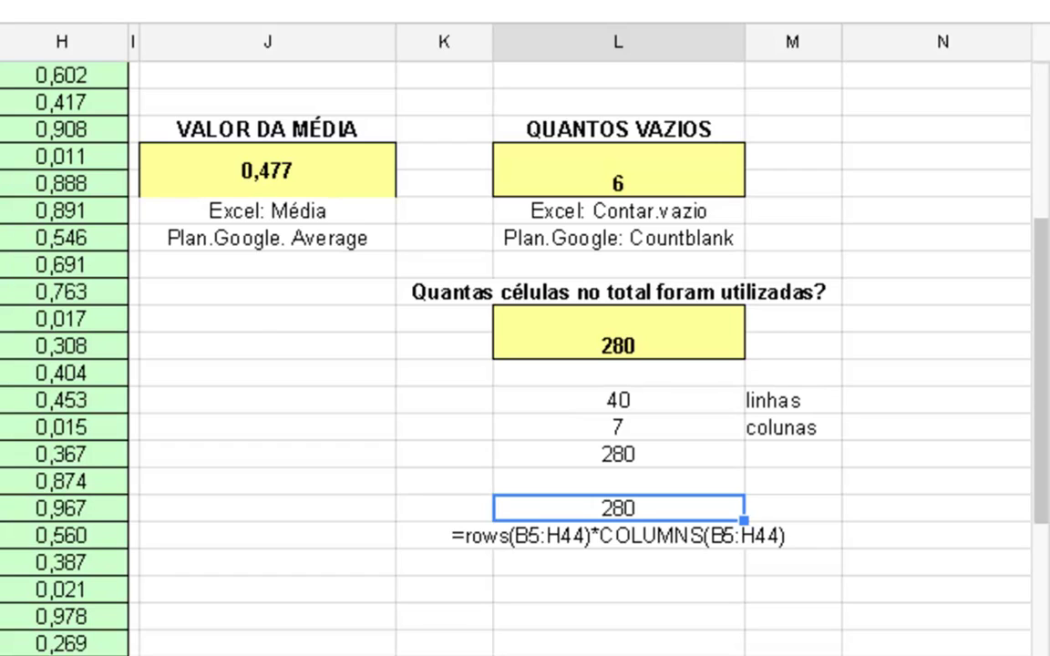
key(Right)
key(Right)
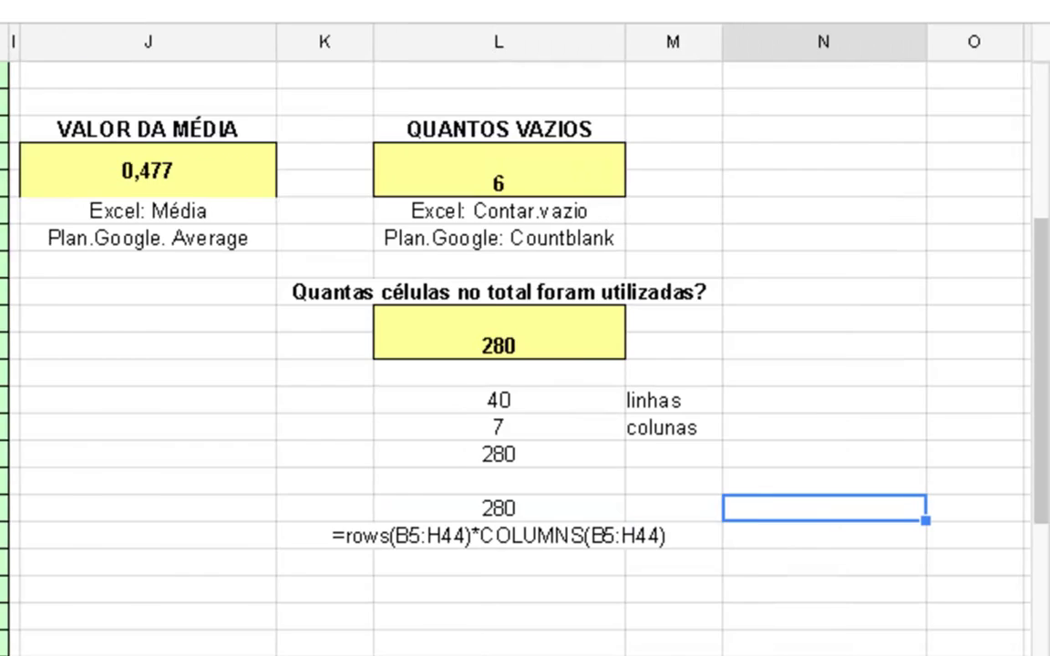
key(Right)
key(Right)
key(Right)
key(Up)
key(Up)
key(Up)
key(Up)
key(Up)
key(Up)
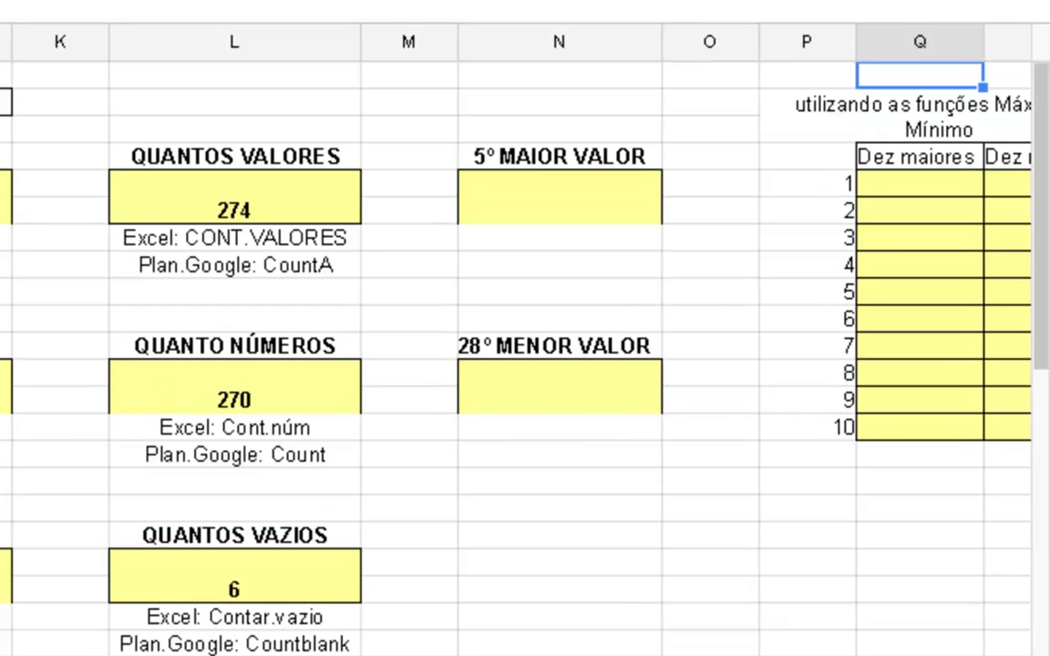
key(Down)
key(Left)
key(Left)
key(Left)
key(Down)
key(Right)
key(Down)
key(Down)
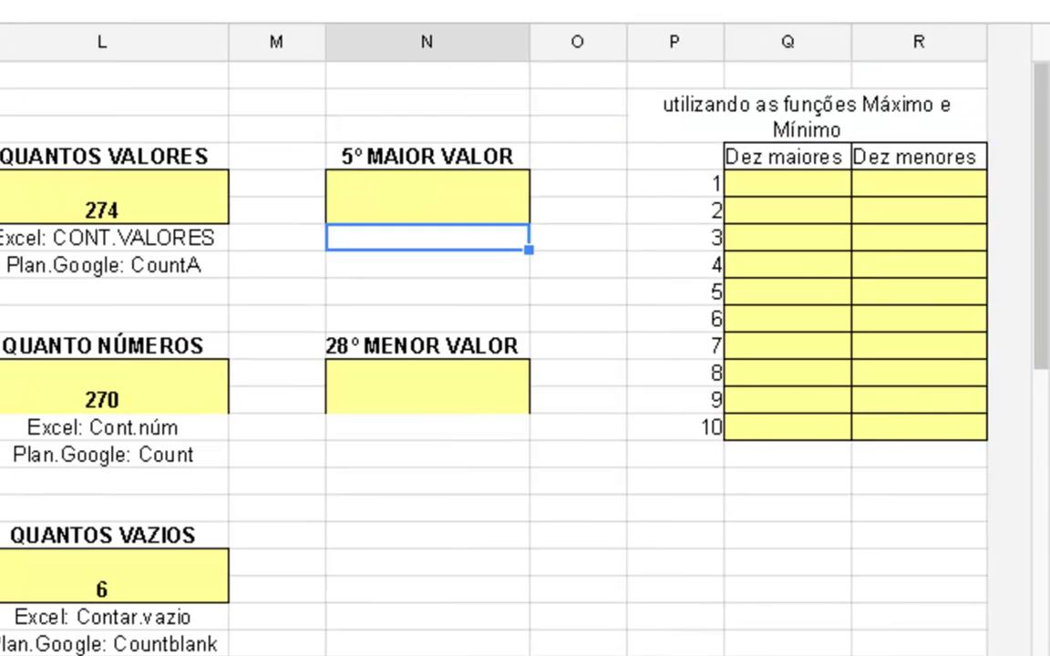
key(Up)
key(Down)
key(Down)
key(Down)
key(Down)
click(427, 386)
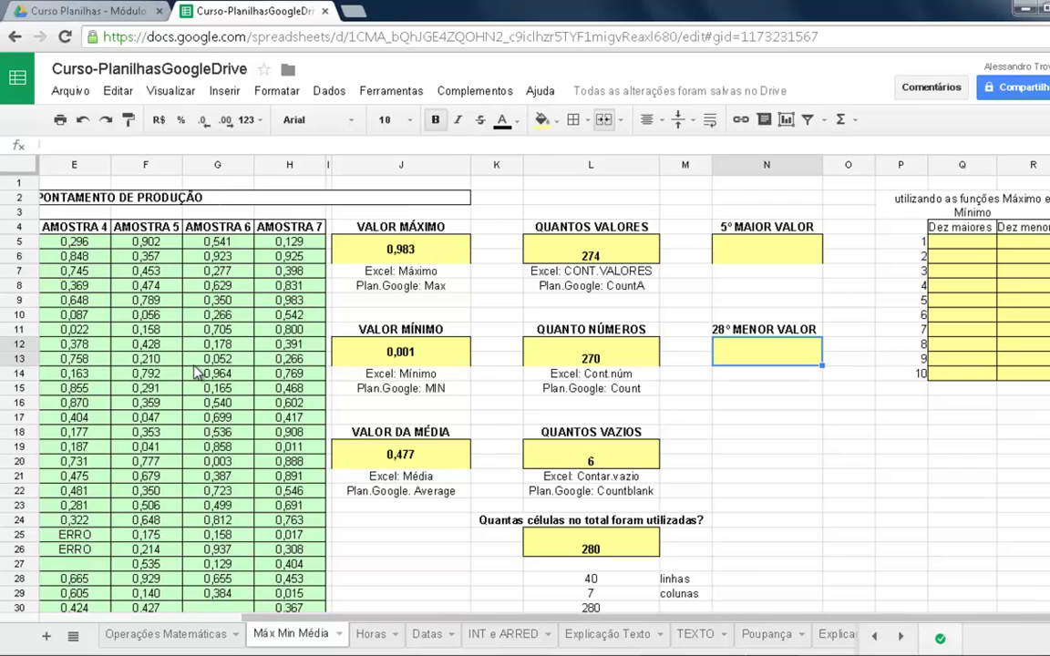
Select the sample data block B5:H44
click(229, 379)
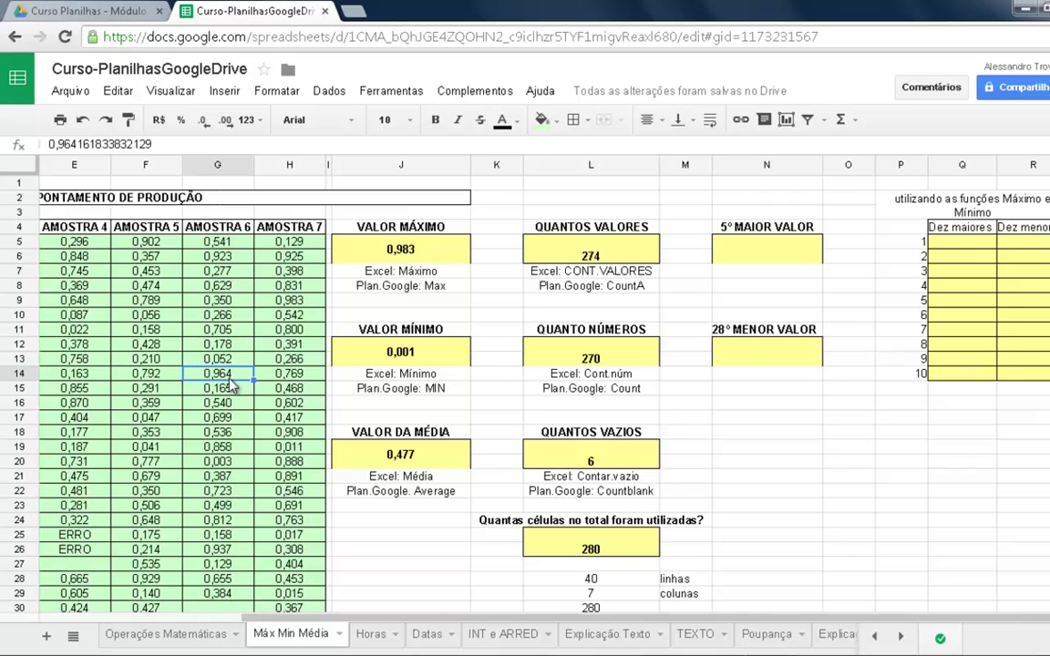
key(Home)
key(Right)
key(Up)
key(Up)
key(Up)
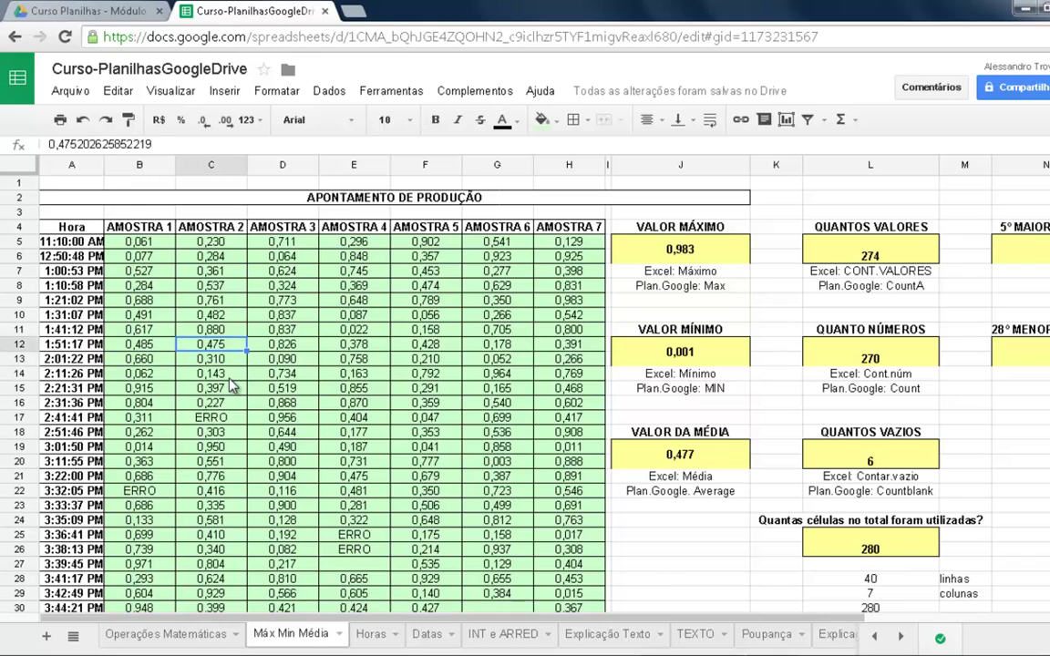
key(Up)
key(Up)
key(Up)
key(Down)
key(shift+Right)
key(shift+Right)
key(shift+Right)
key(shift+Right)
key(shift+Right)
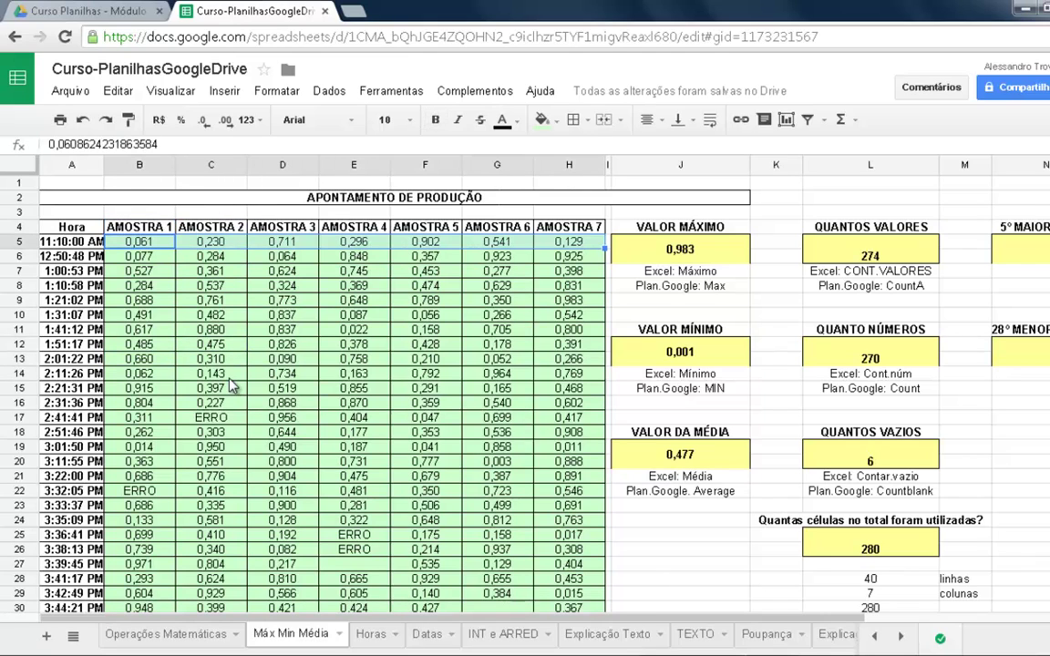
key(ctrl+shift+Down)
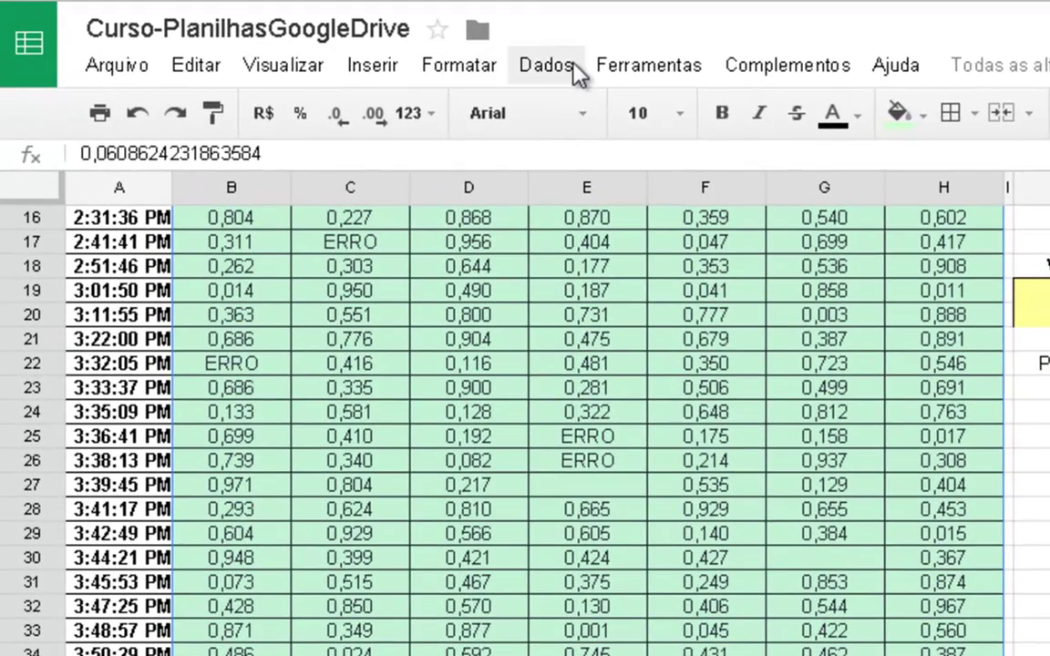
Create a named range for the selection and rename it from IntervaloNomeado1 to Dados
click(574, 73)
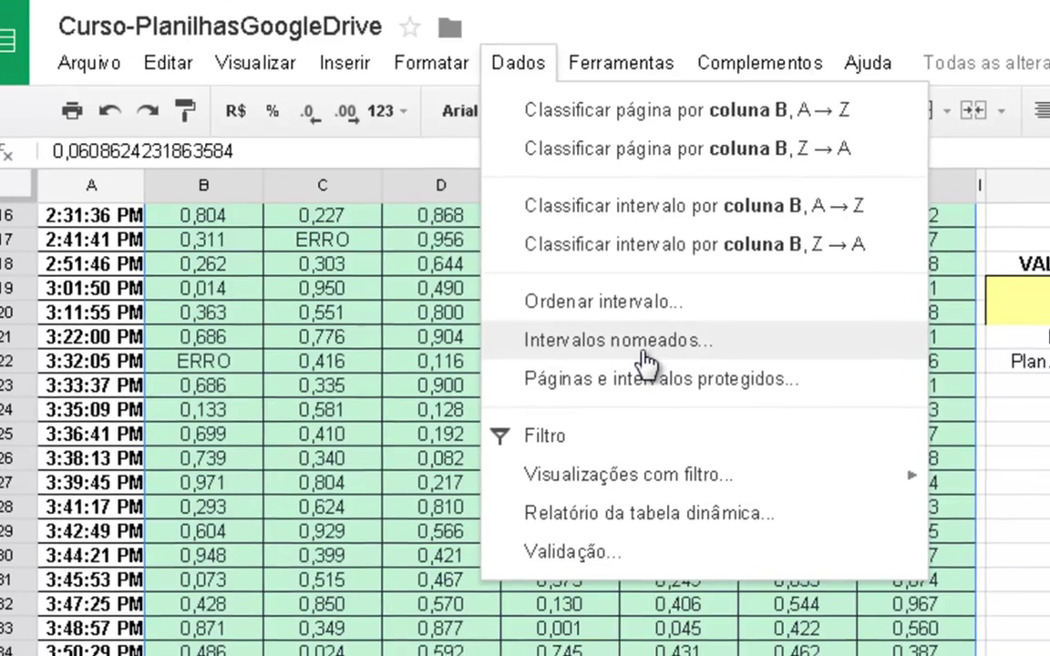
click(673, 357)
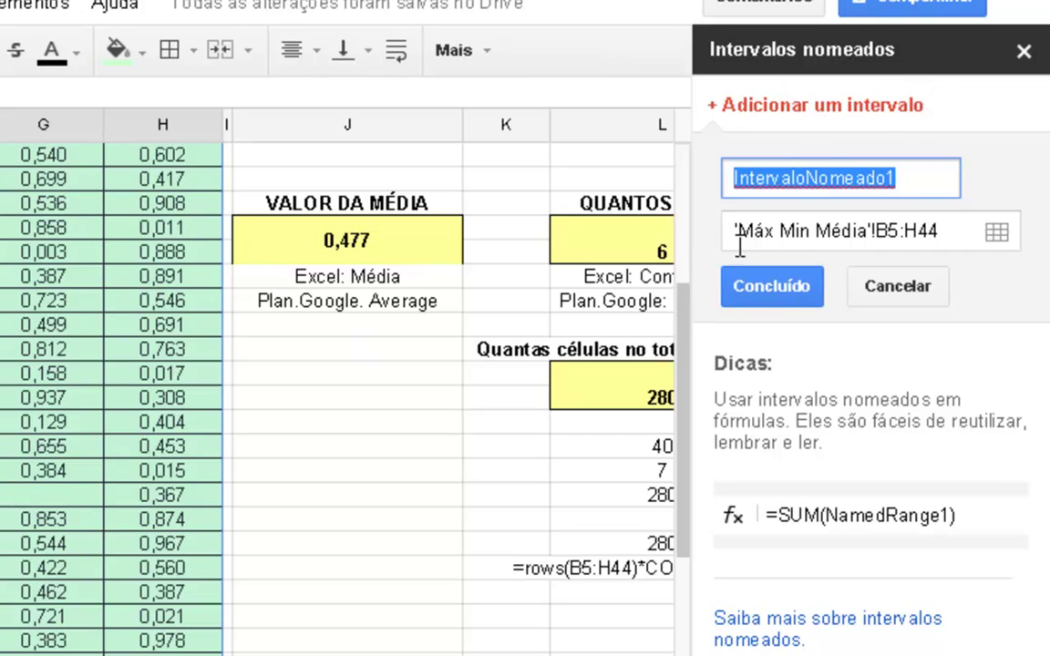
drag(894, 178, 716, 191)
click(594, 189)
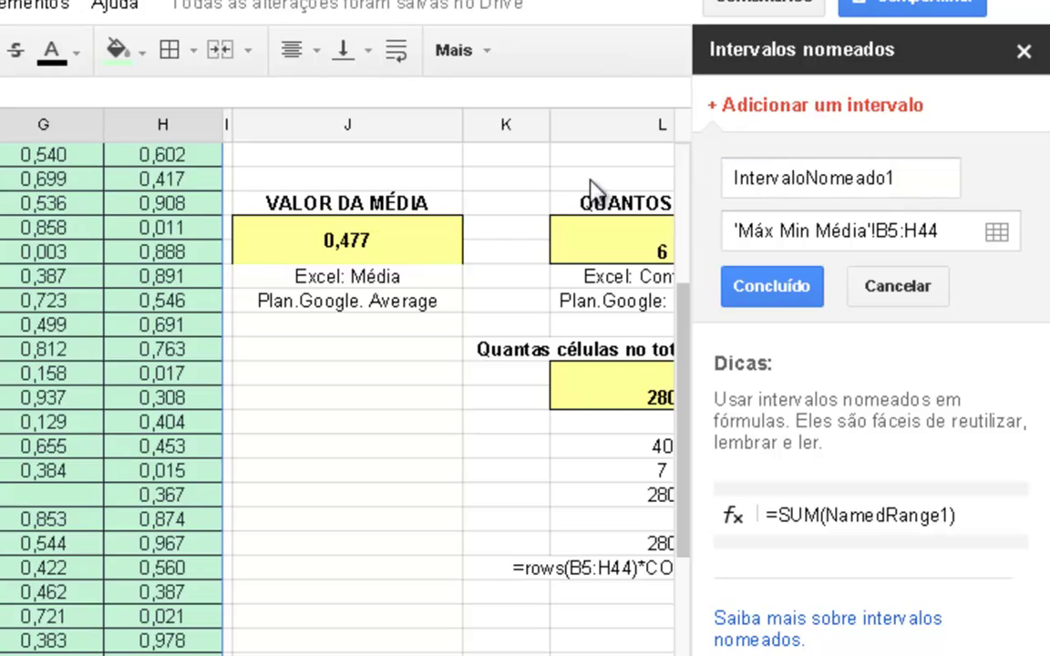
key(Delete)
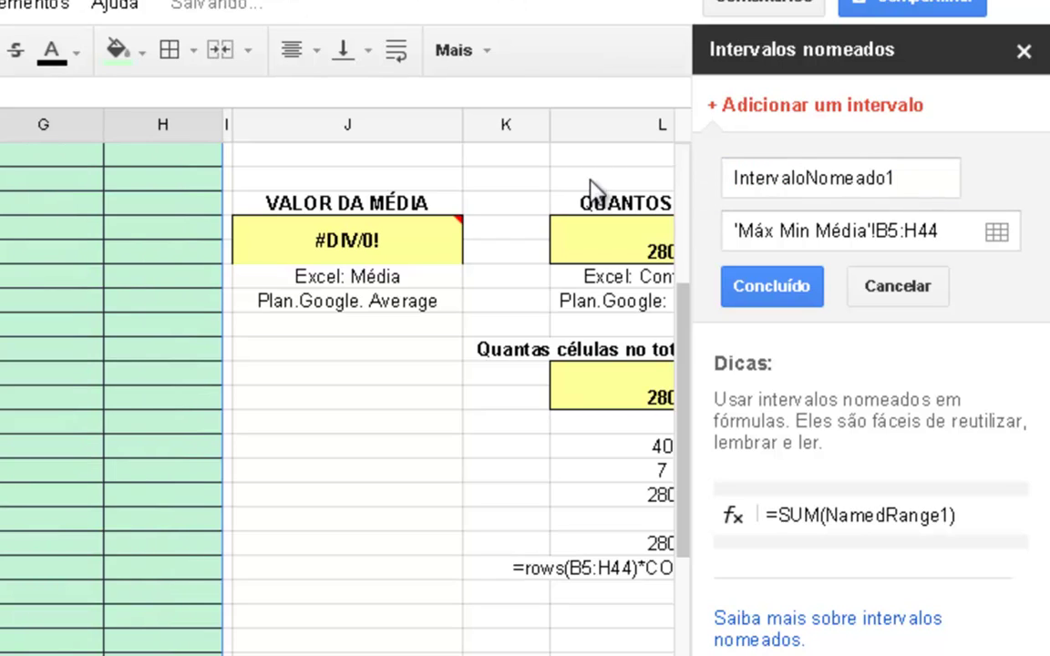
key(ctrl+z)
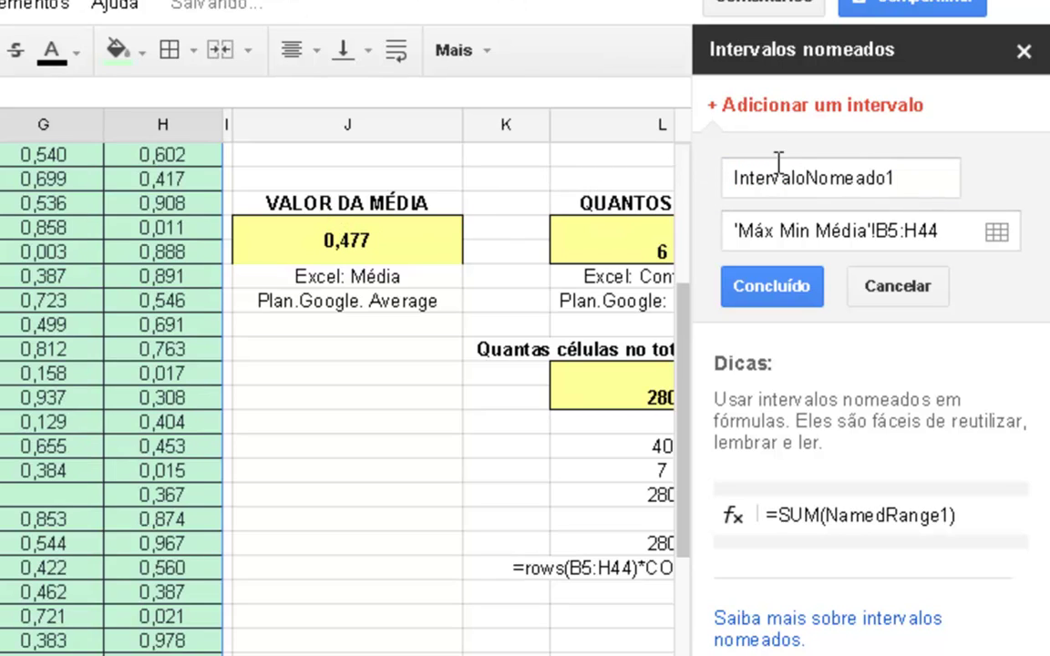
click(871, 182)
mouse_move(871, 182)
mouse_down()
mouse_move(734, 183)
mouse_move(724, 193)
mouse_up()
text(D)
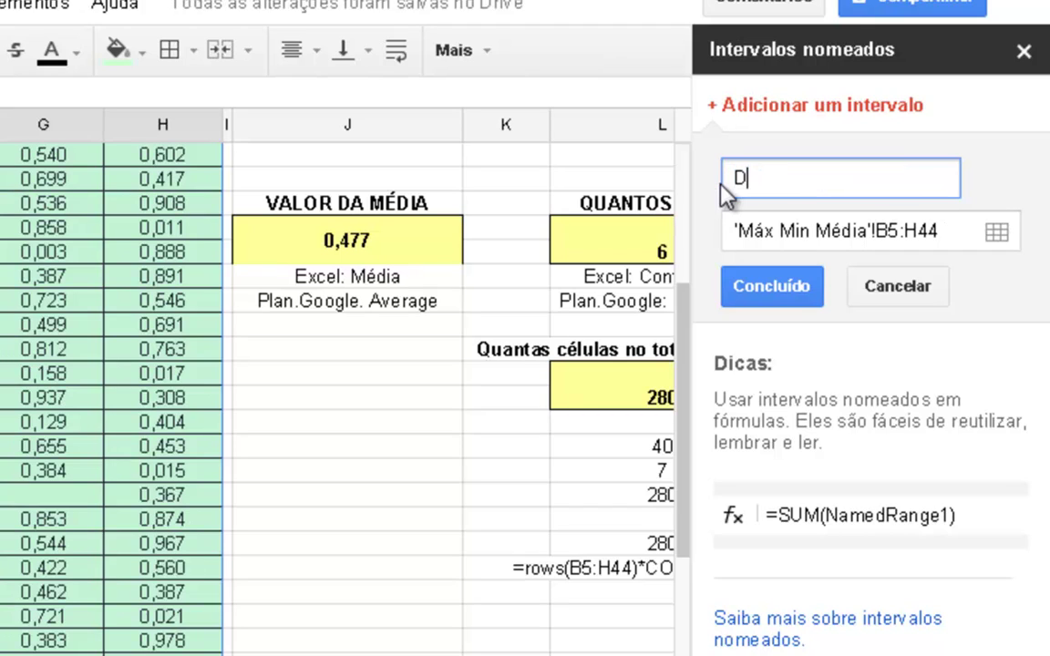
text(ados)
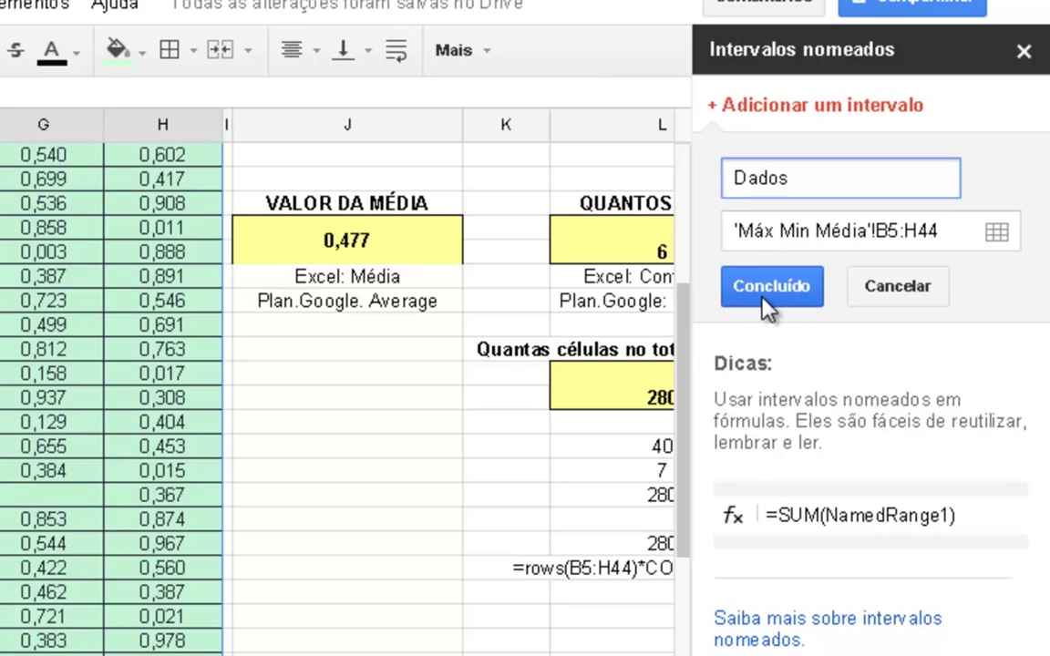
click(727, 288)
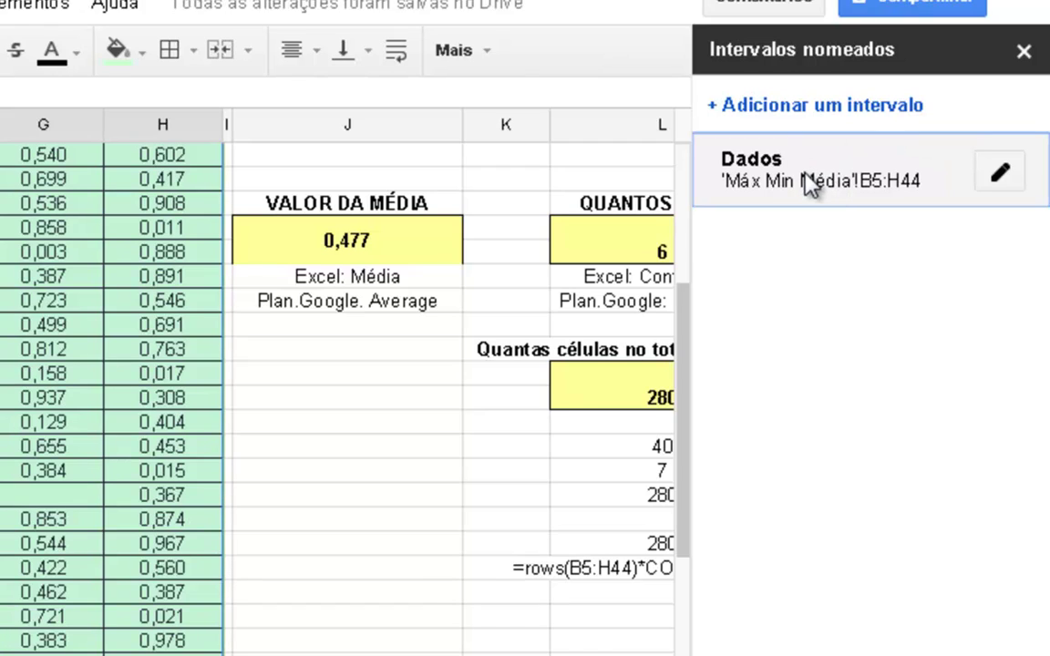
Close the named ranges panel and select the 5° MAIOR VALOR box
click(1023, 51)
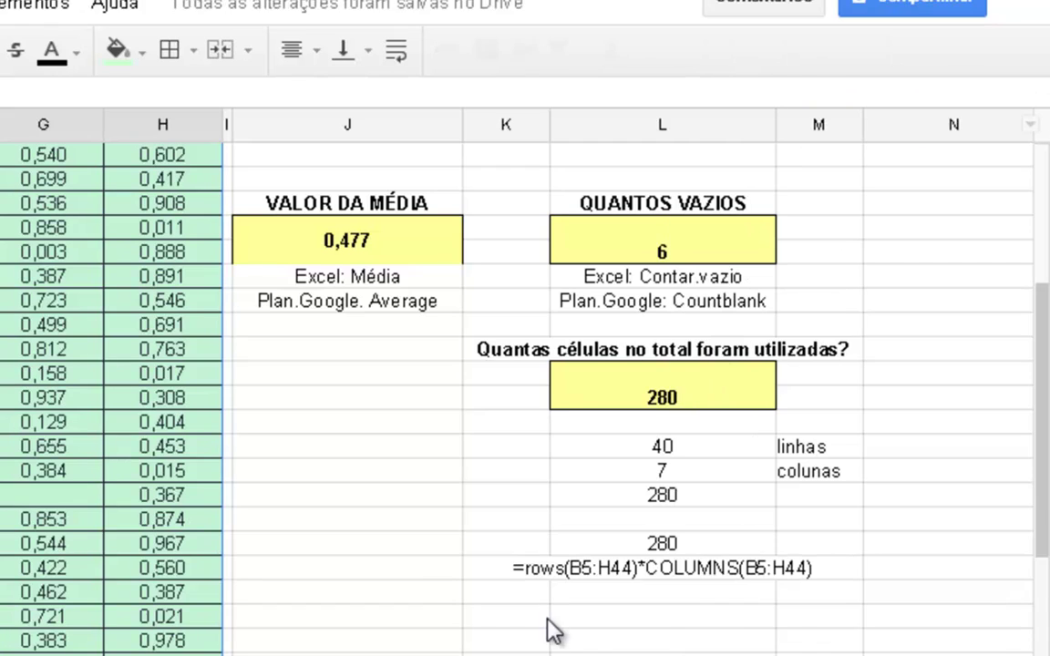
scroll(501, 638, right, 5)
scroll(501, 638, up, 1)
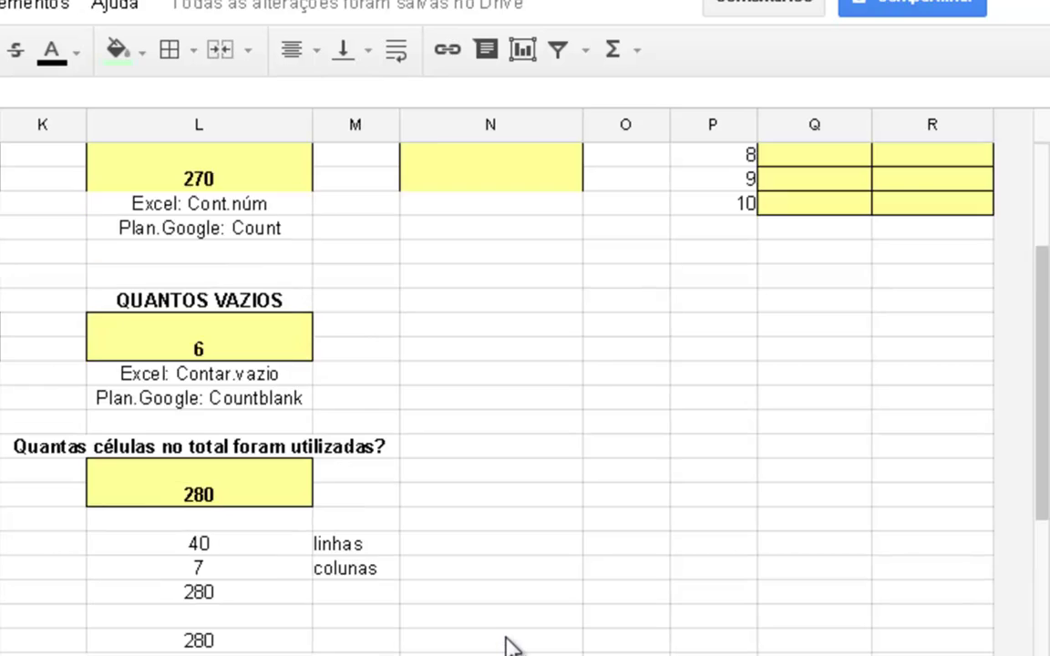
scroll(501, 638, up, 4)
click(473, 254)
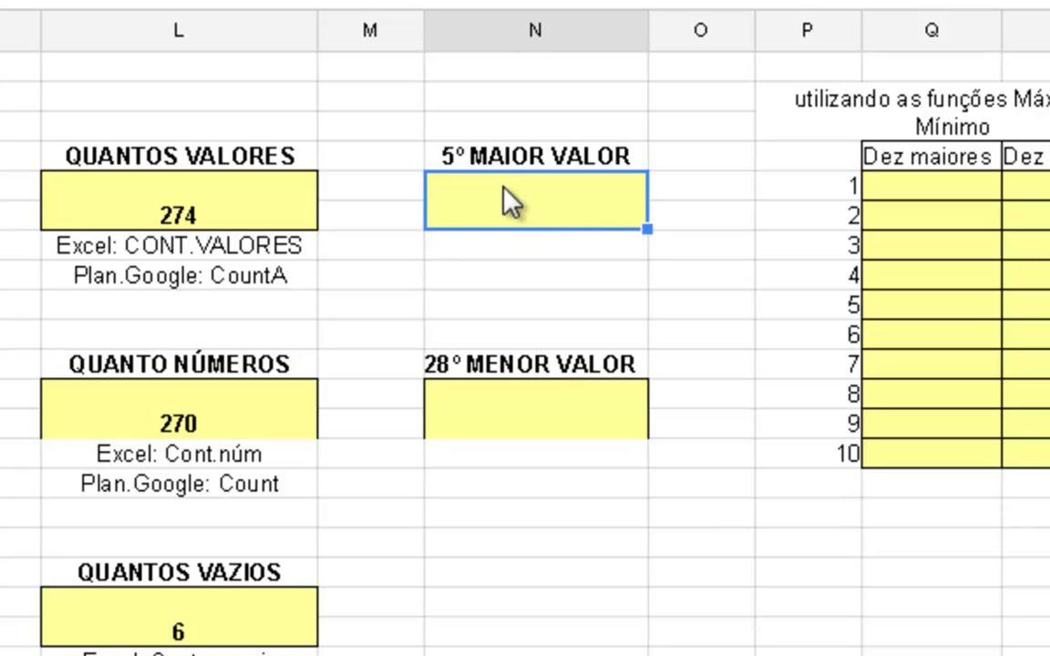
Enter =LARGE(Dados;5) in the box, showing 0,964
text(=)
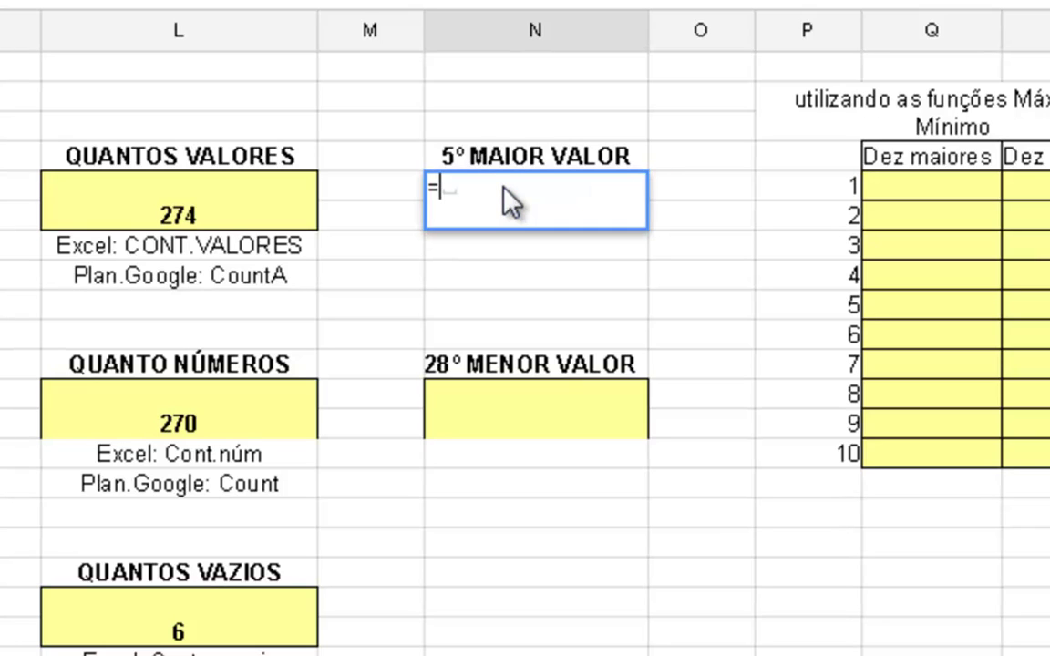
text(large)
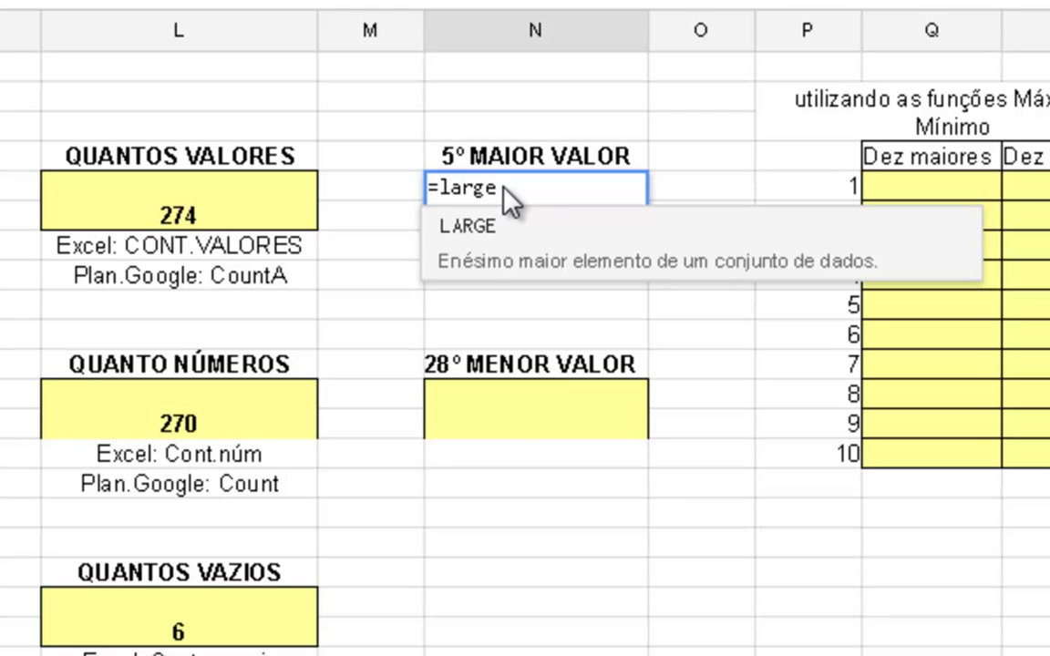
text(()
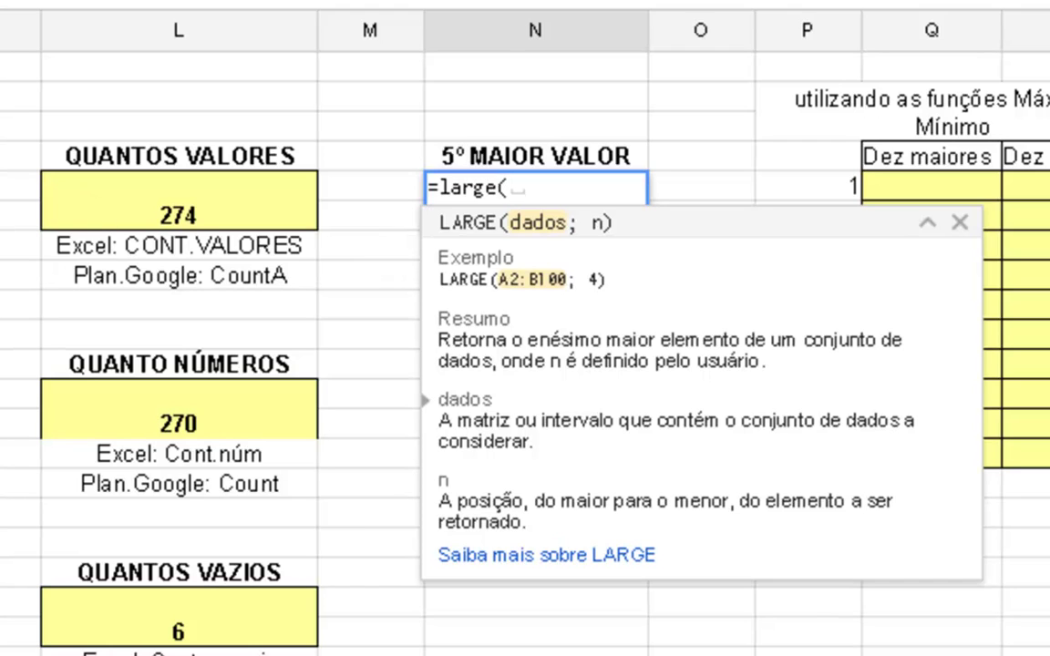
text(dado)
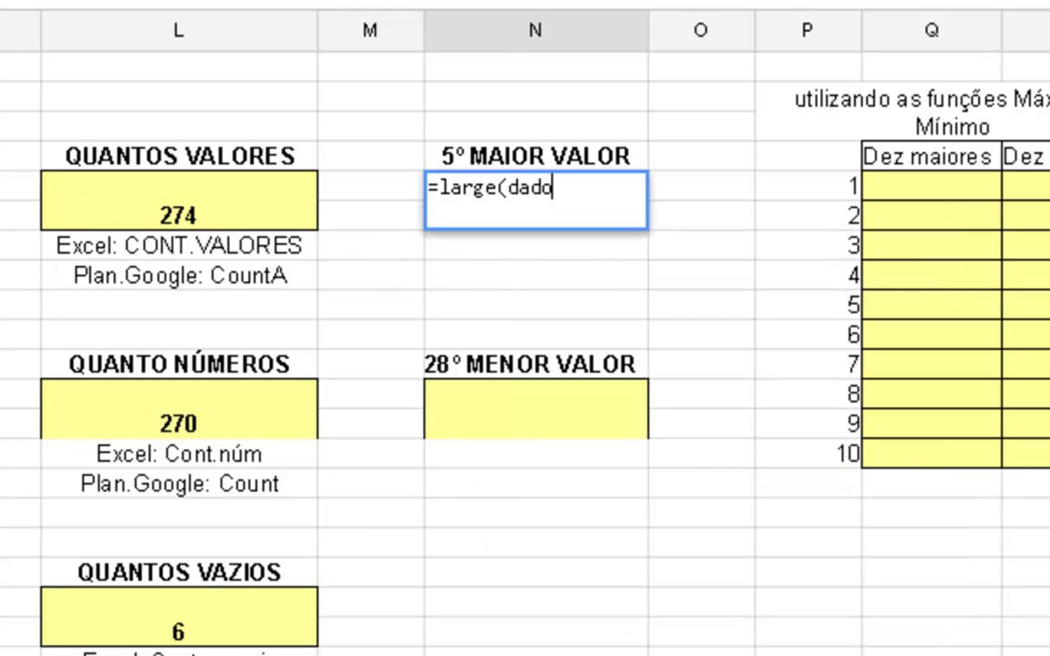
text(s)
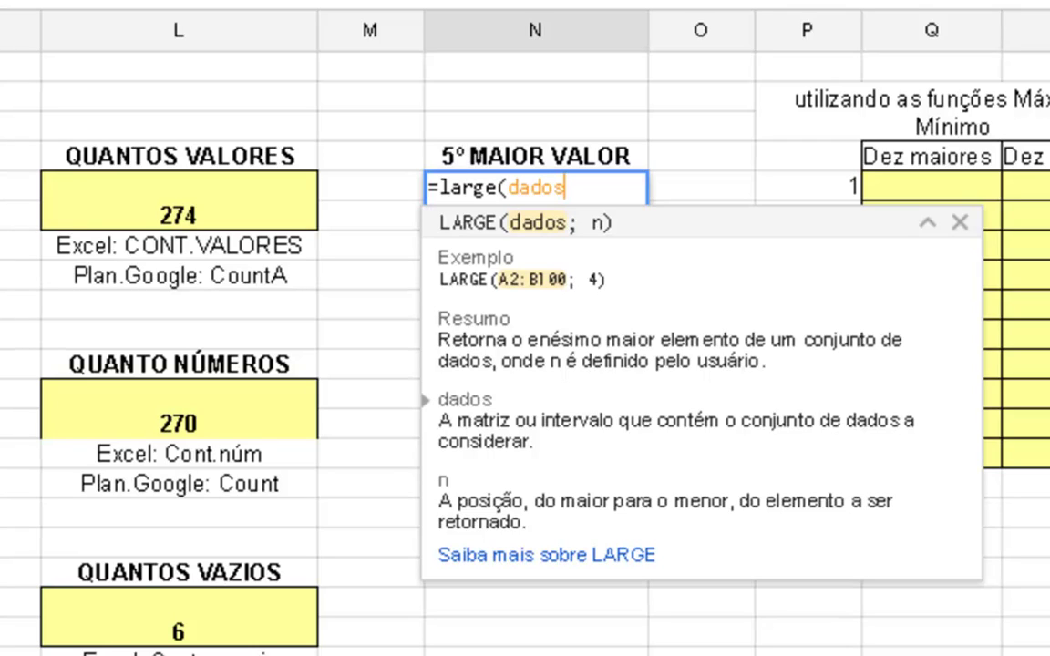
text(;)
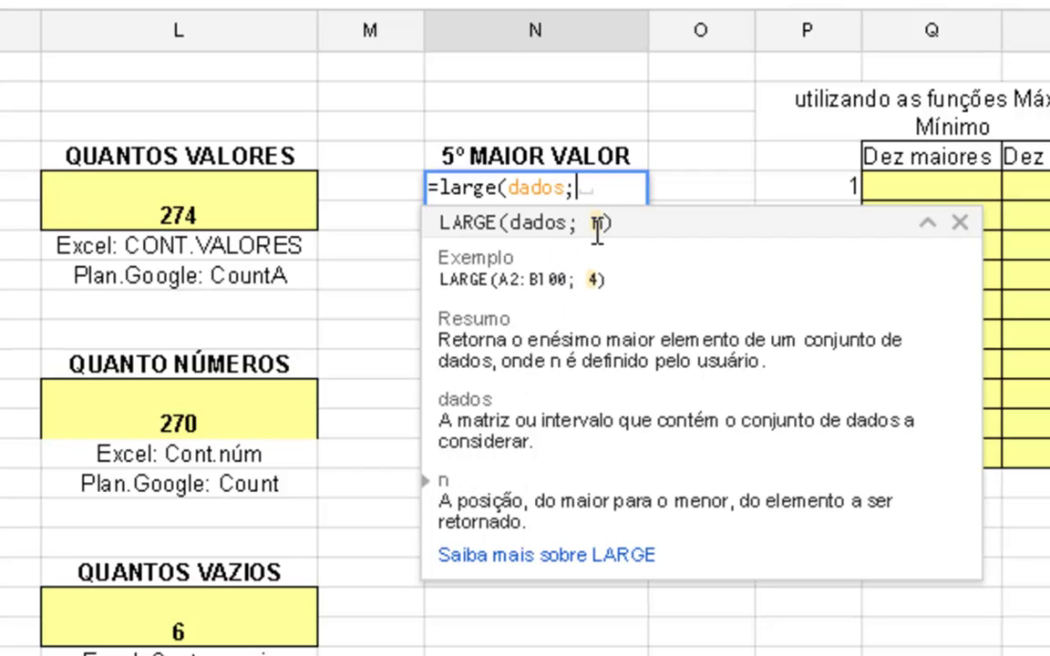
key(BackSpace)
key(BackSpace)
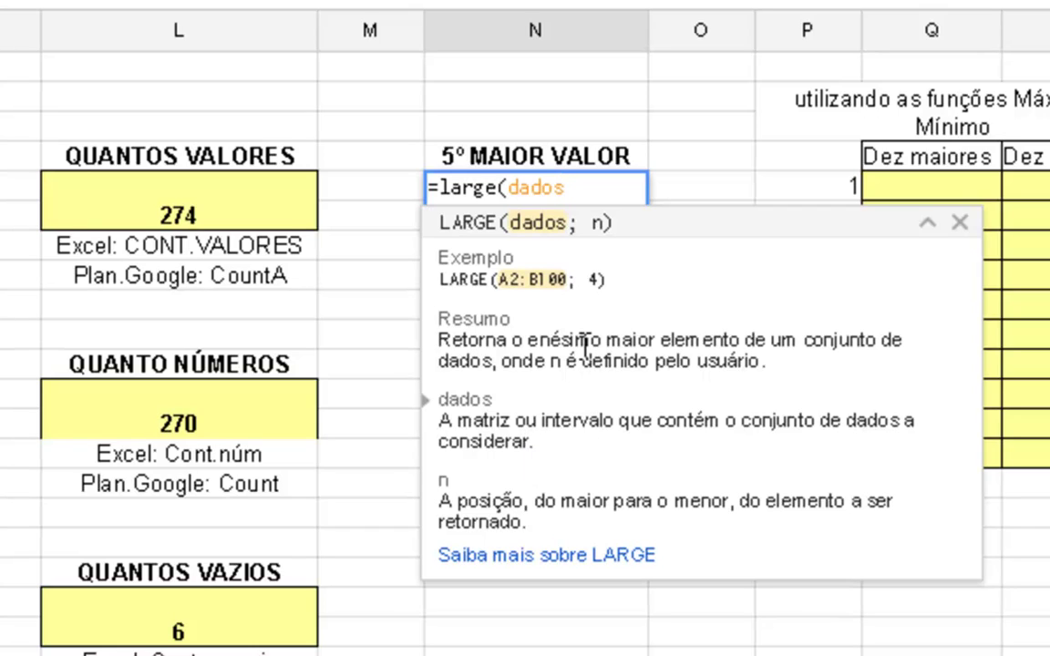
text(;)
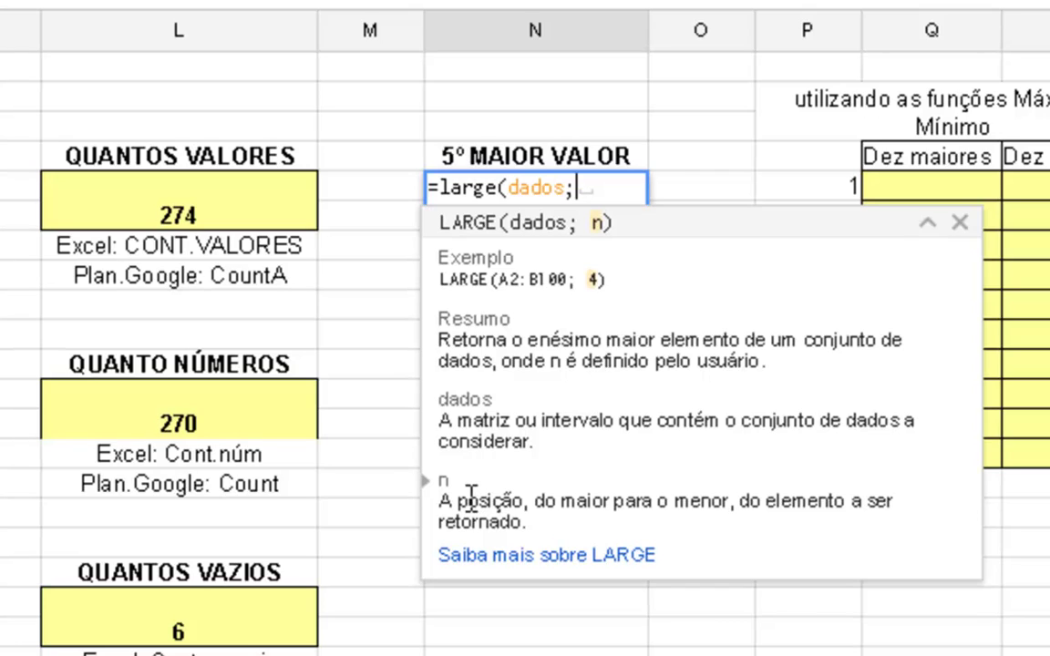
key(Return)
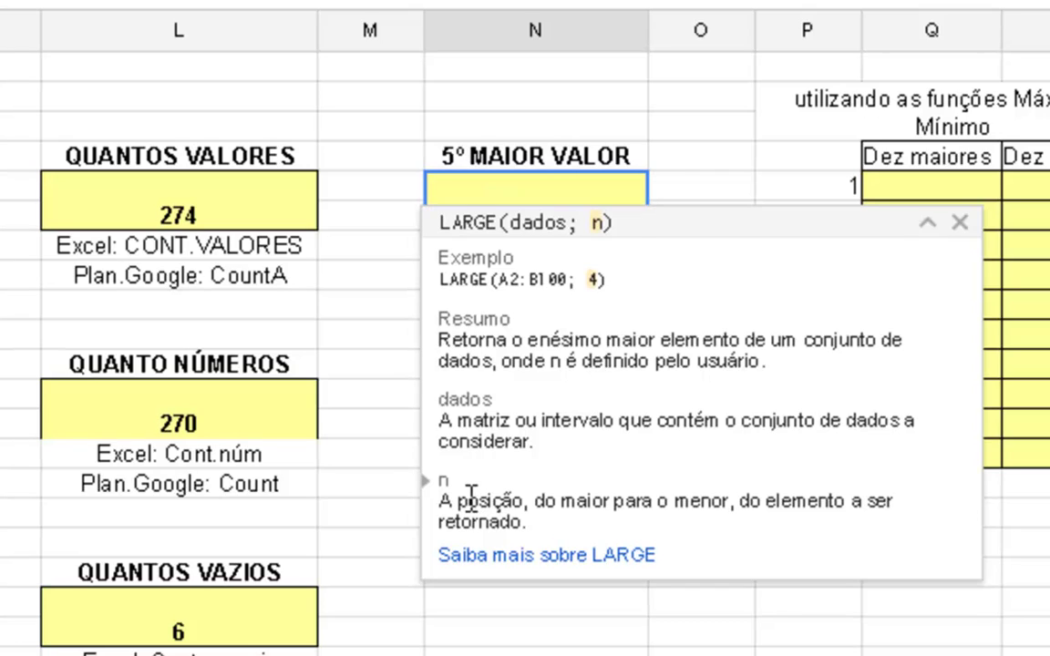
key(F2)
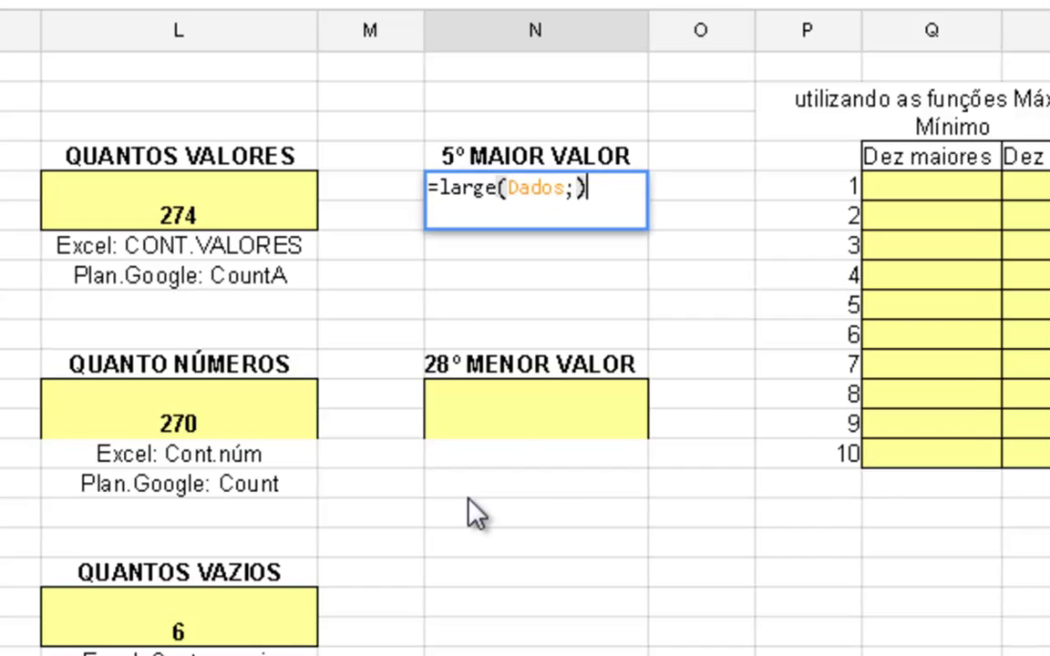
key(Left)
text(5)
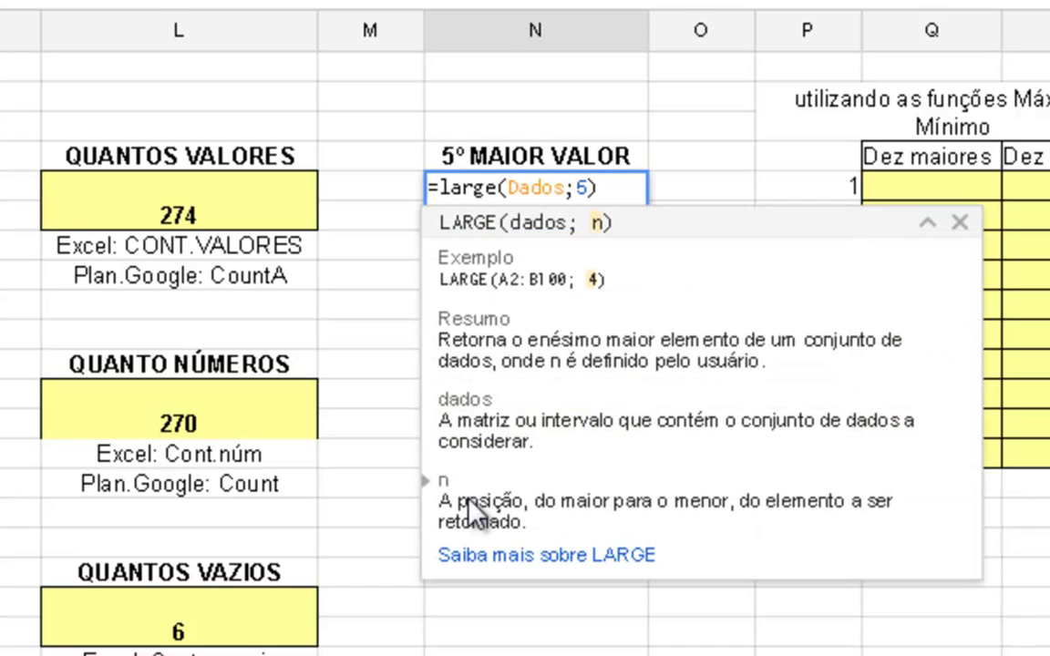
key(Return)
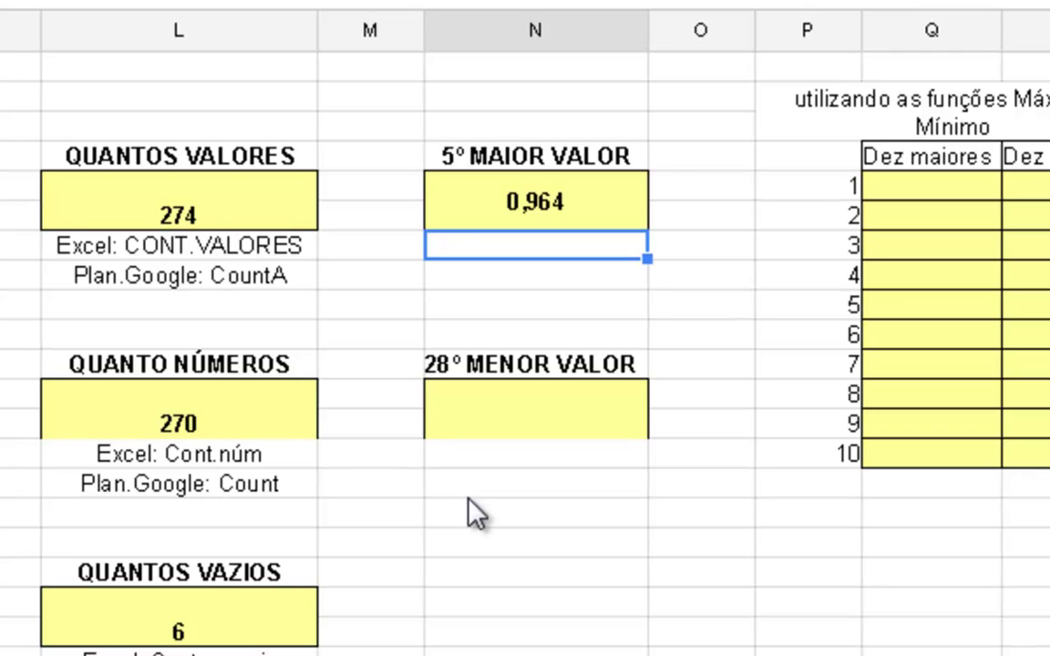
Add the notes 'Excel: MAIOR' and 'Plan. Google: Large' beneath the result
text(Exce)
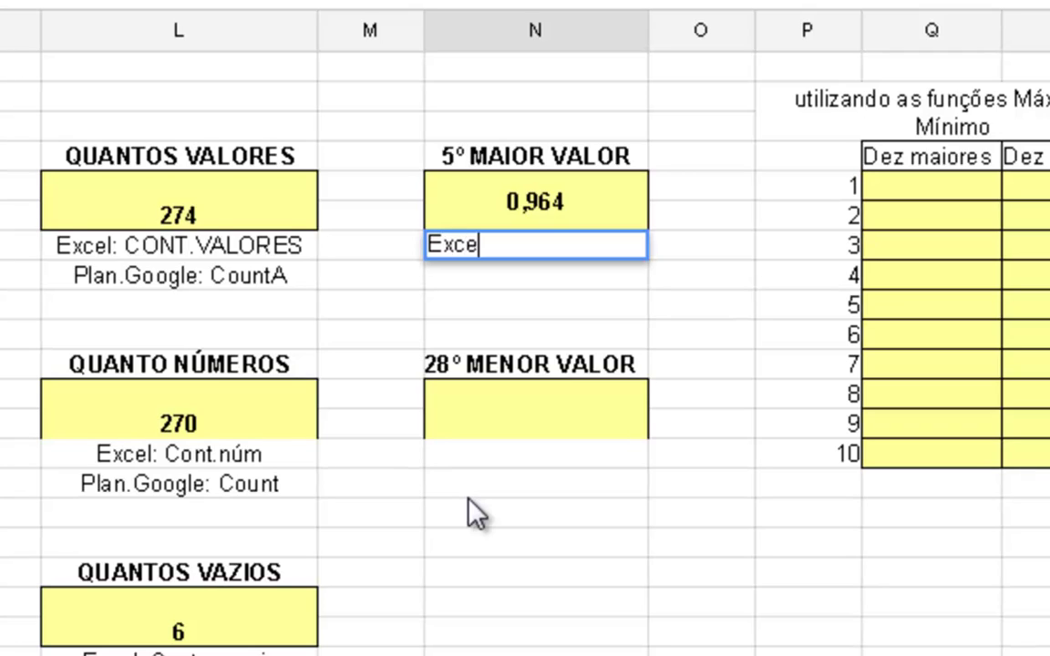
text(l: )
text(MAIOR)
key(Return)
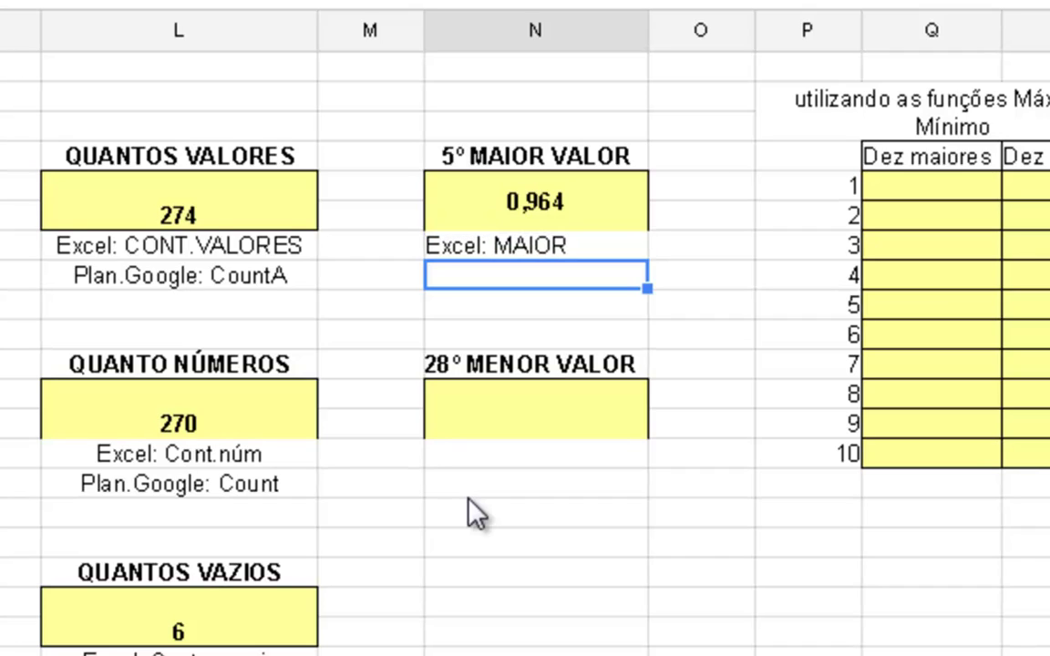
text(Plan. Googl)
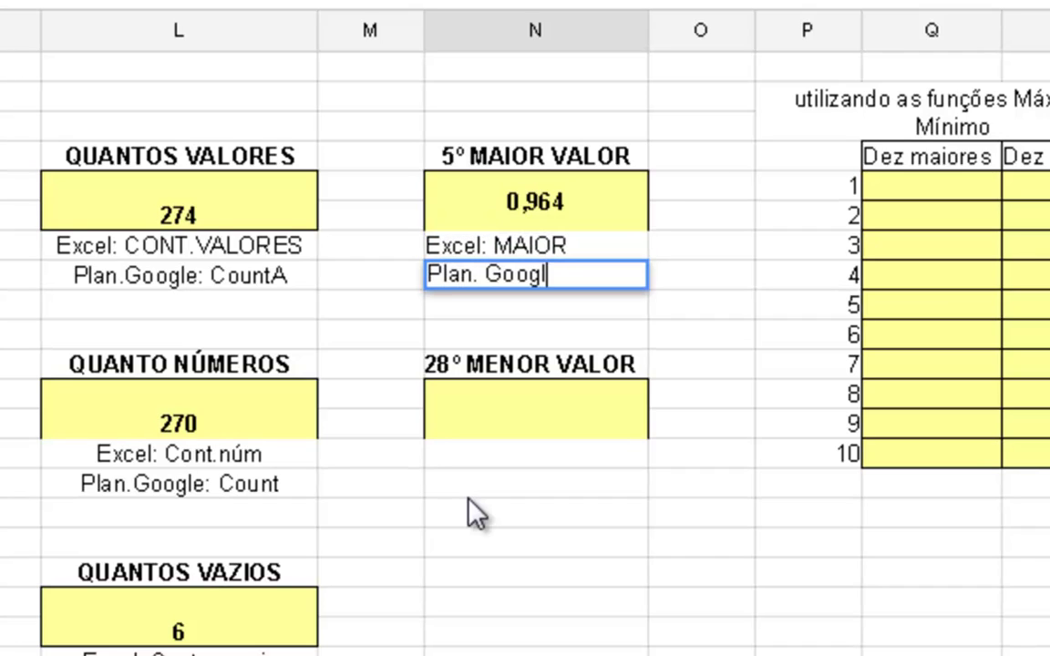
text(e: Large)
key(Return)
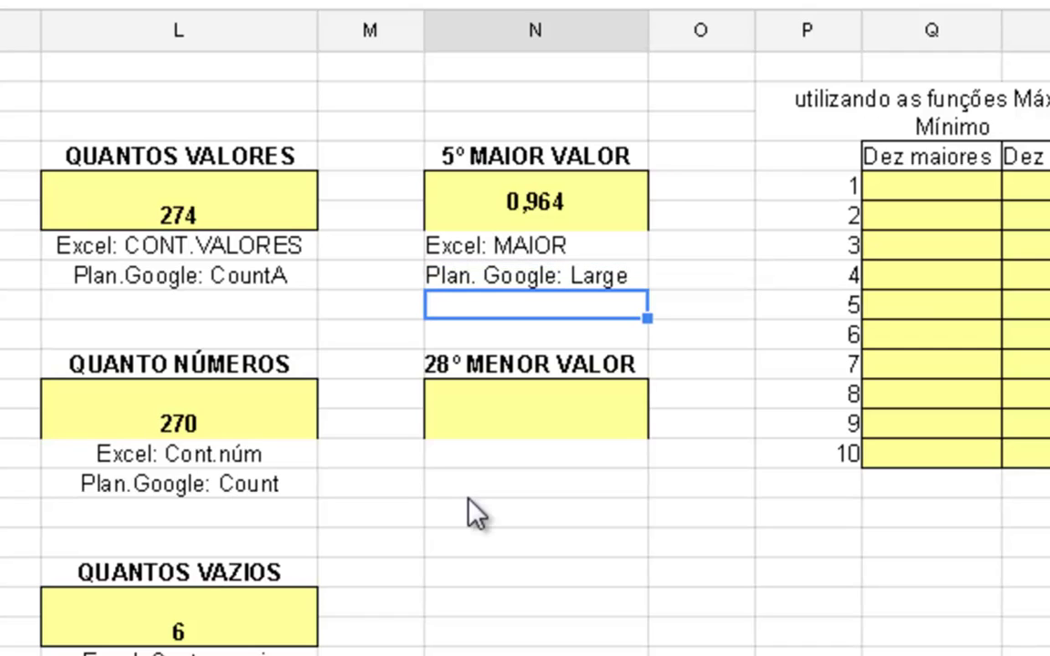
key(Down)
key(Down)
key(Down)
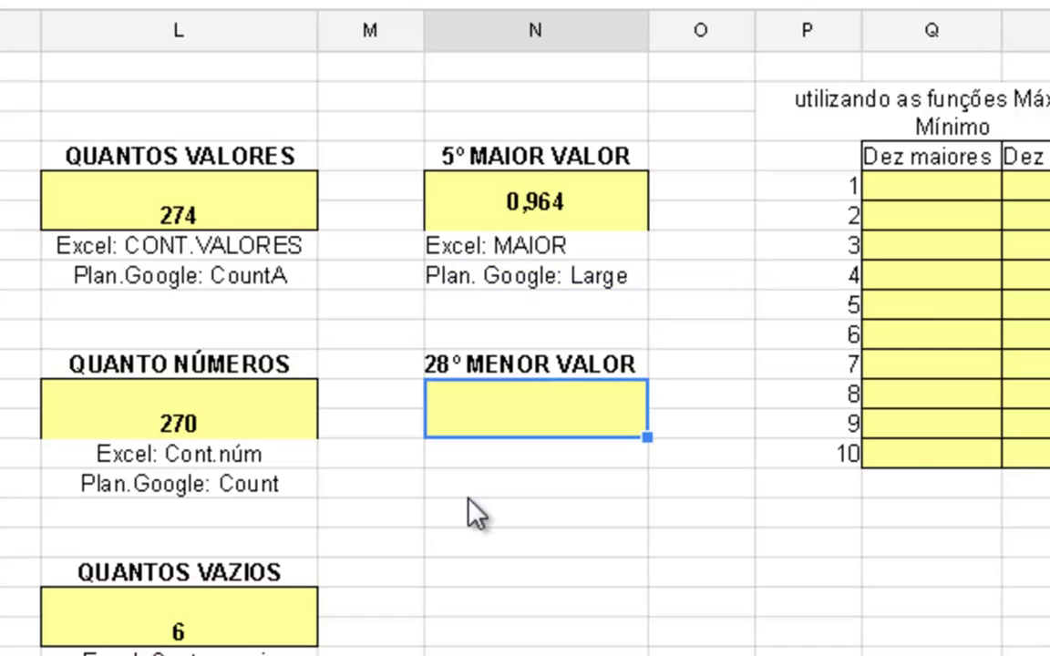
Enter =SMALL(Dados;28) in the 28° MENOR VALOR box, showing 0,073
text(=)
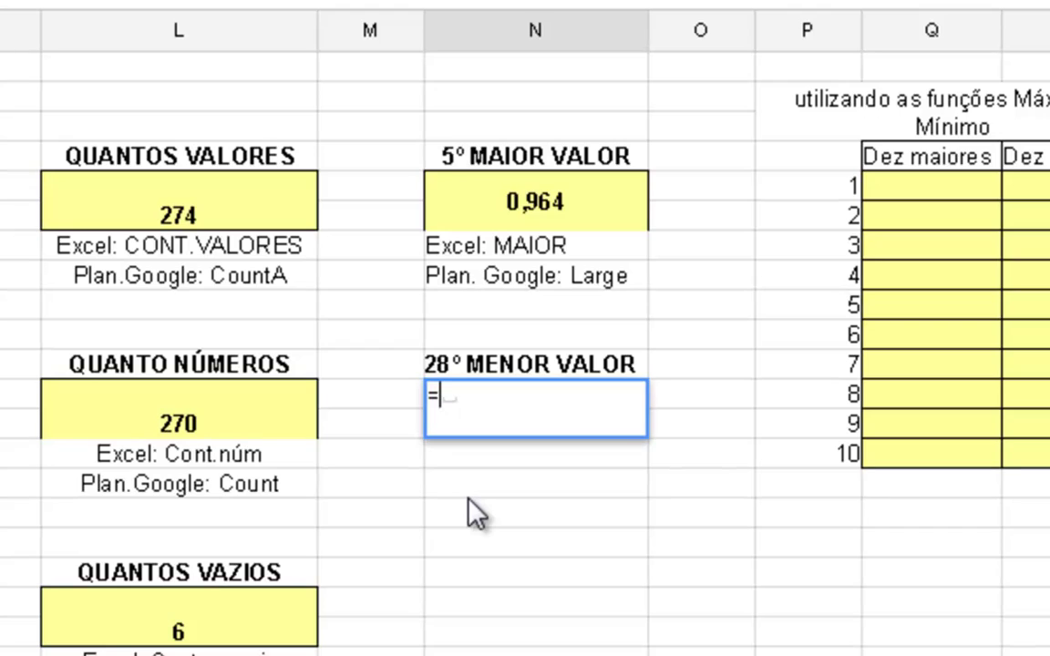
text(s)
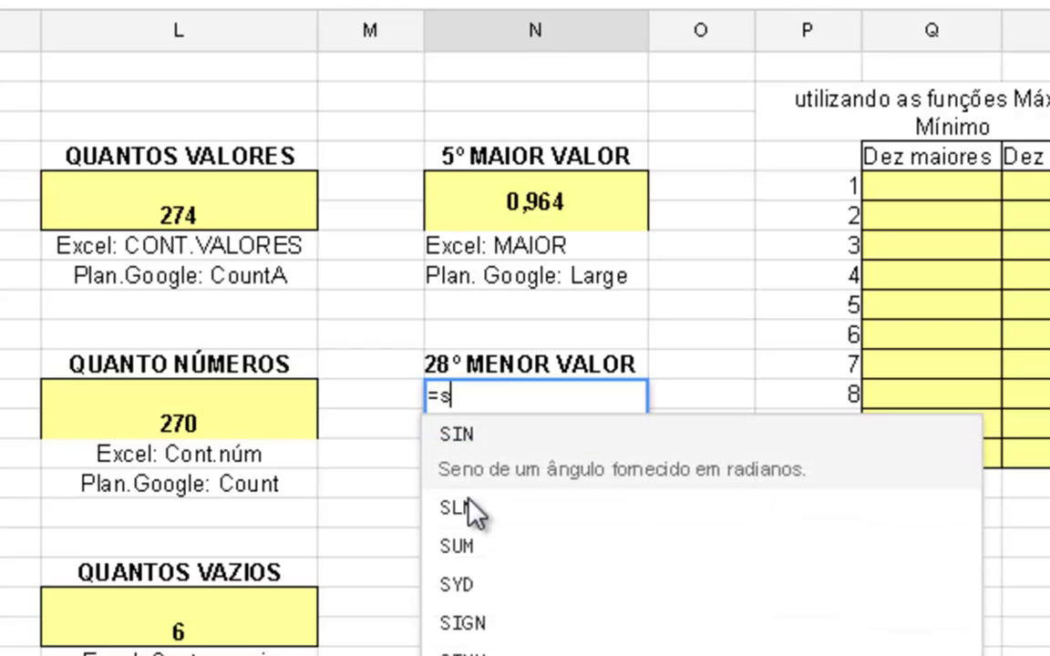
text(mall)
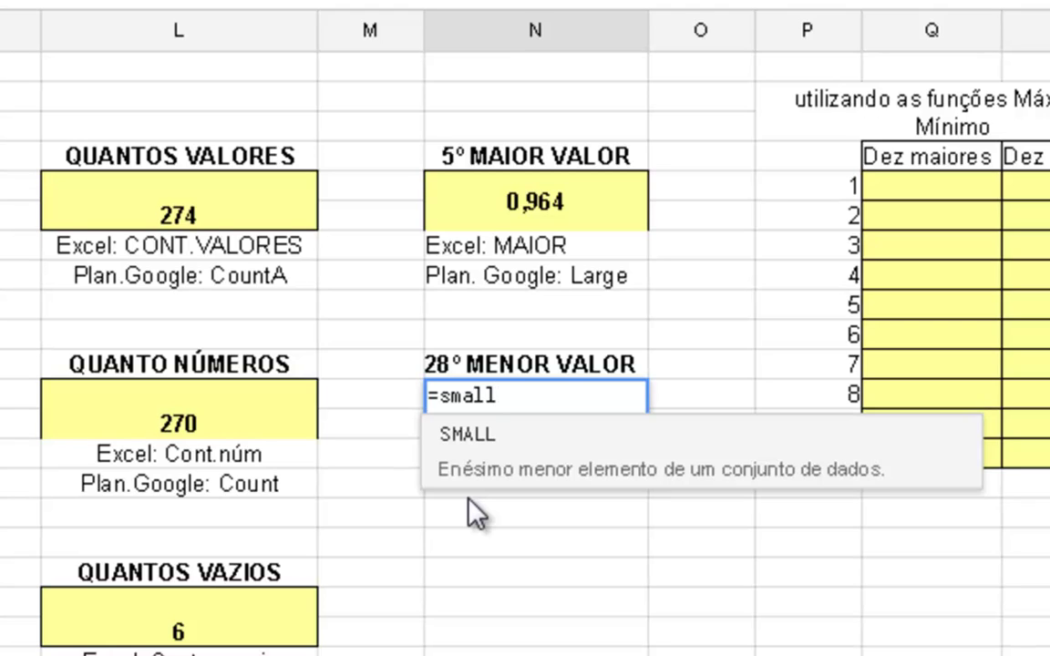
text(()
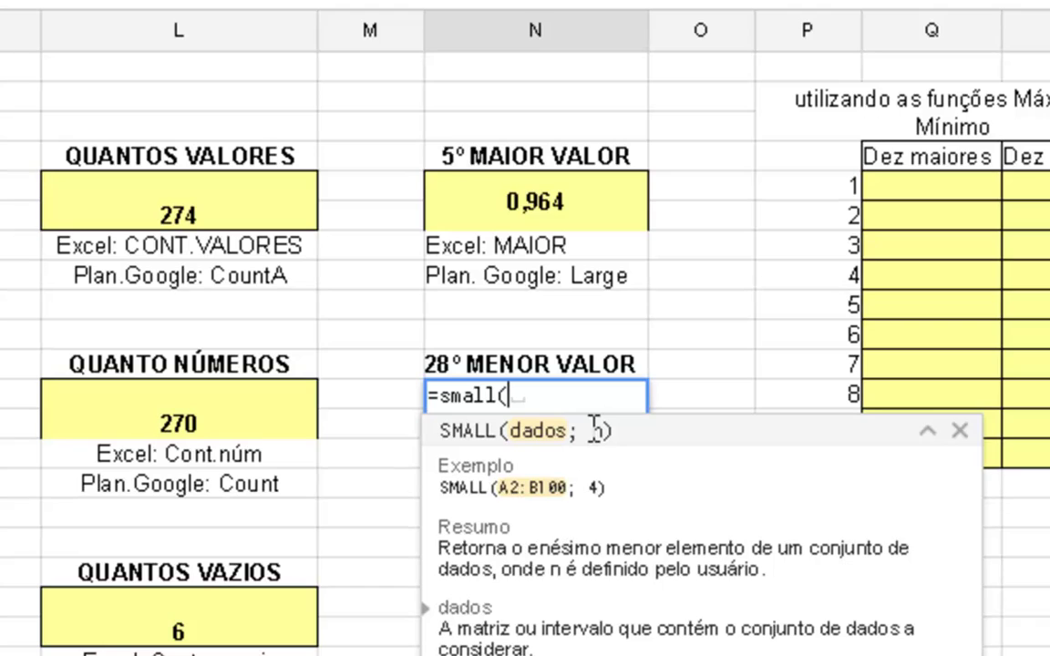
text(d)
text(ados)
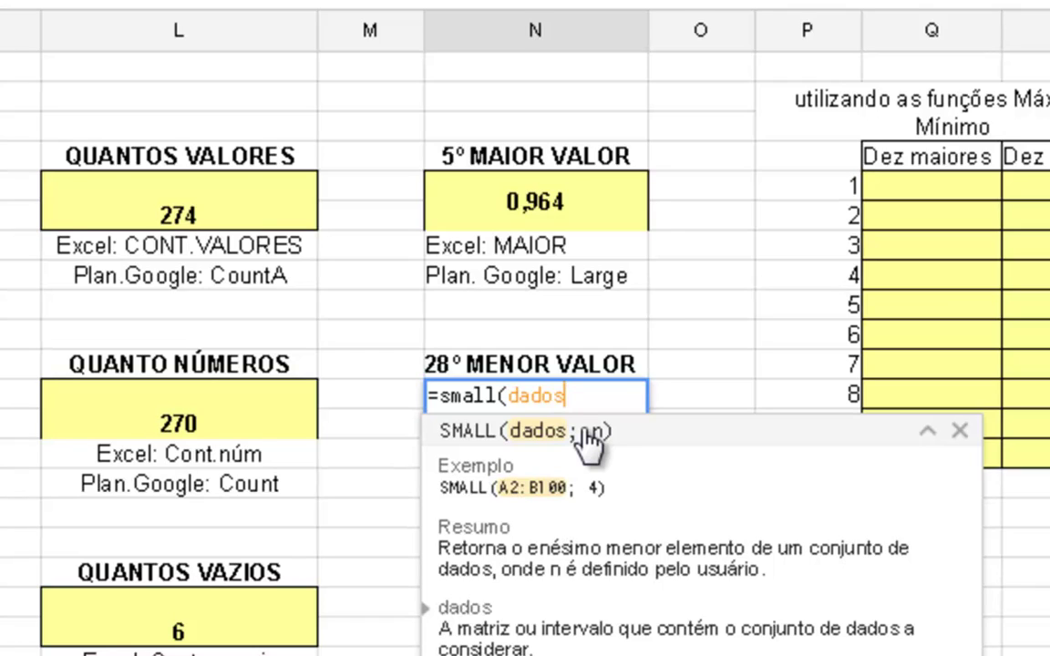
text(;)
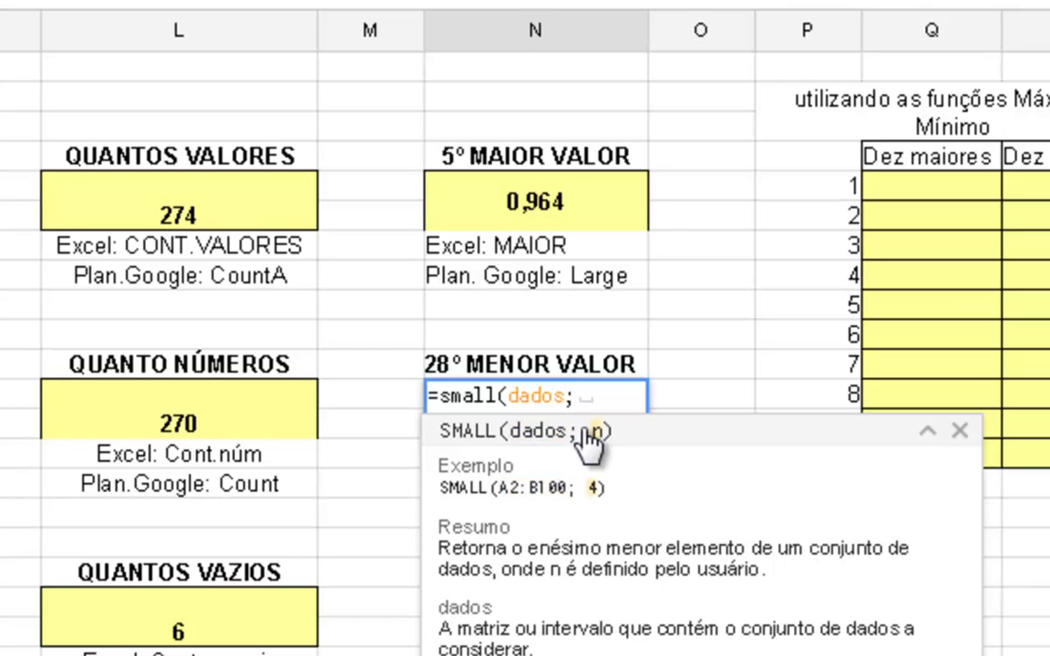
text(28)
text())
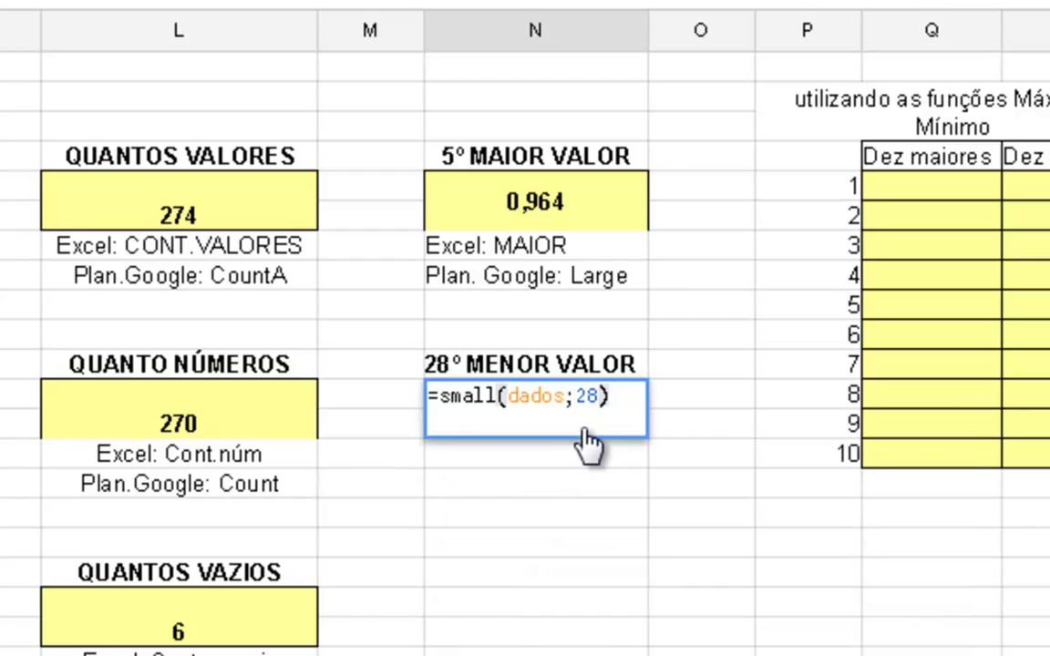
key(Return)
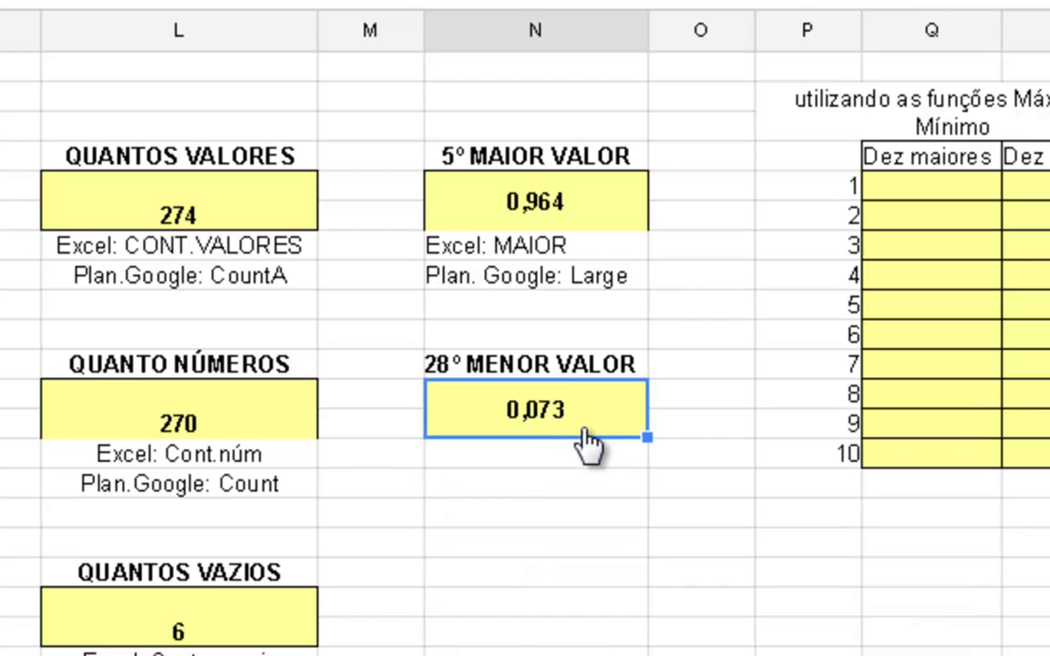
key(Down)
click(583, 428)
Add the notes 'Excel: Menor' and 'Plan. Google: Small' beneath the 0,073 result
key(Down)
text(E)
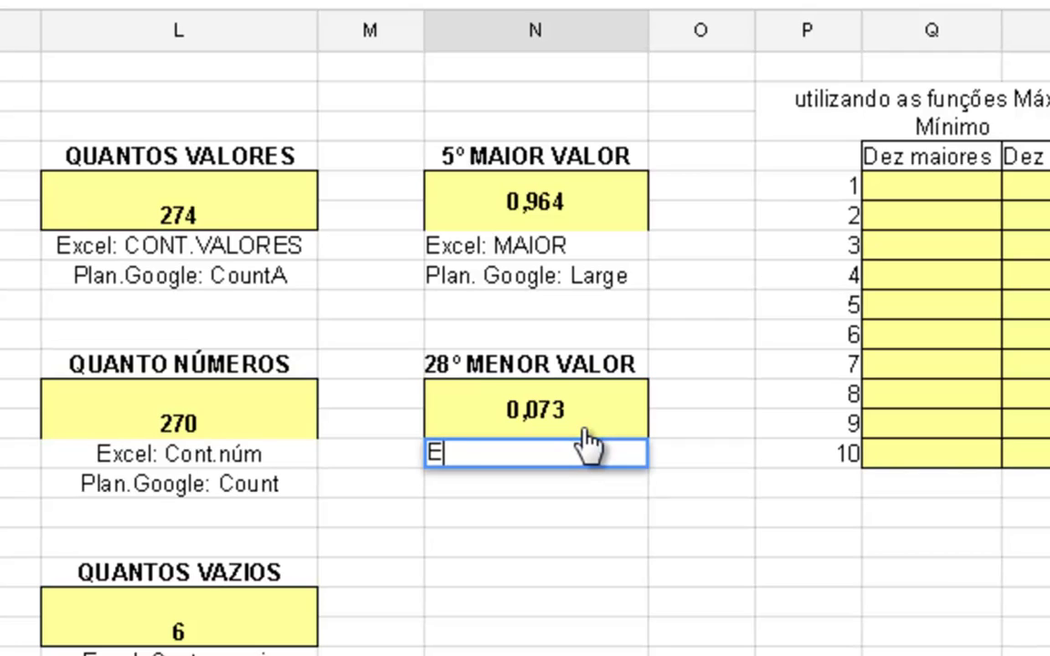
text(xcel: Menor)
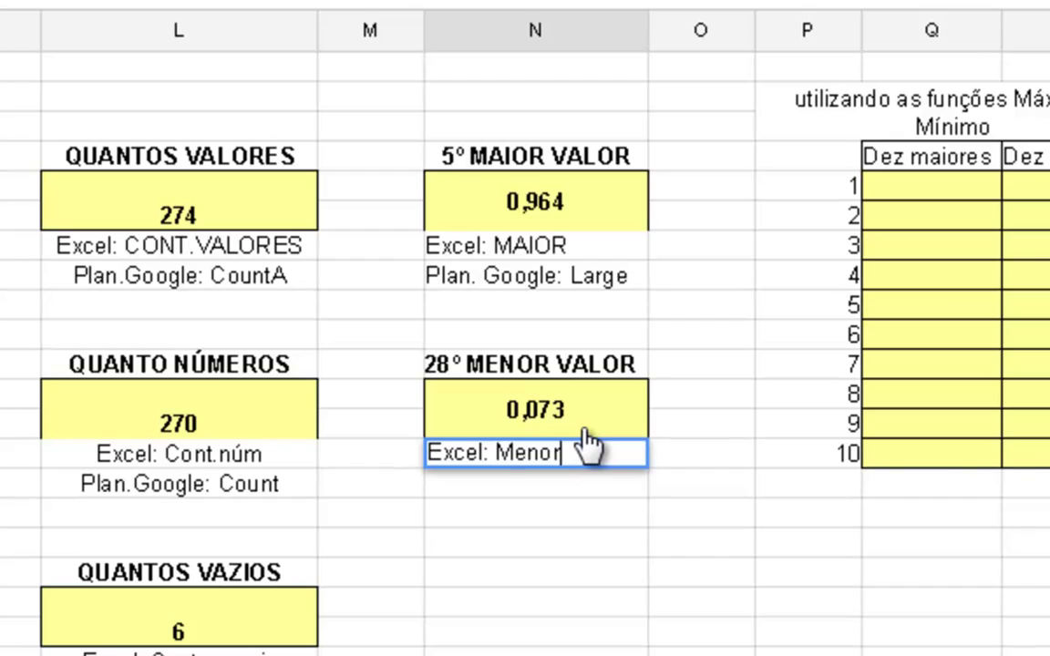
key(Return)
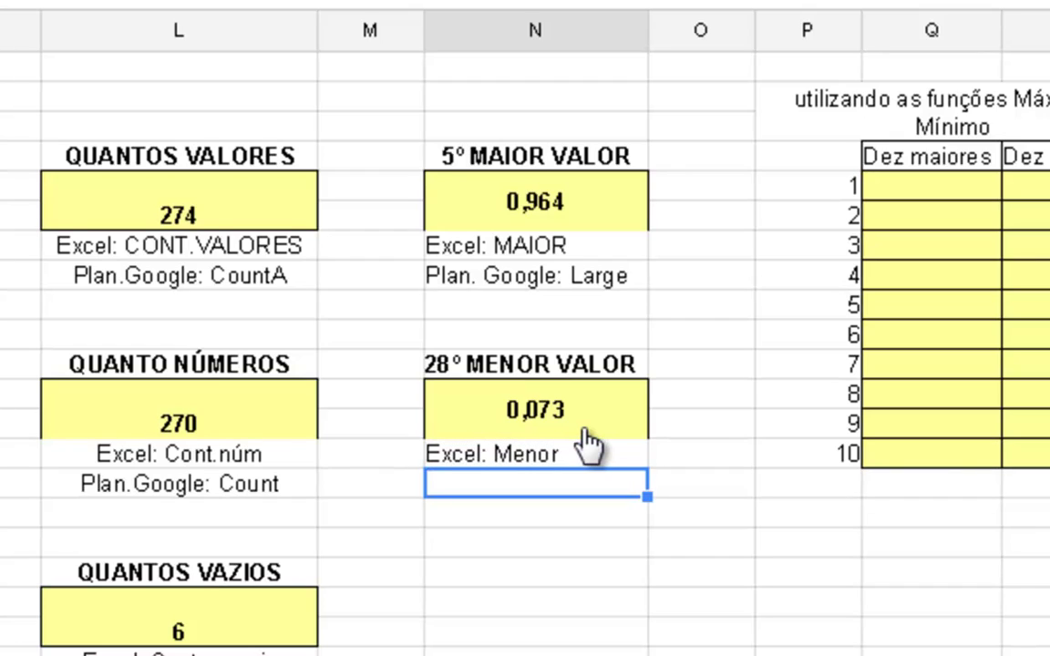
text(Plan. Goglle)
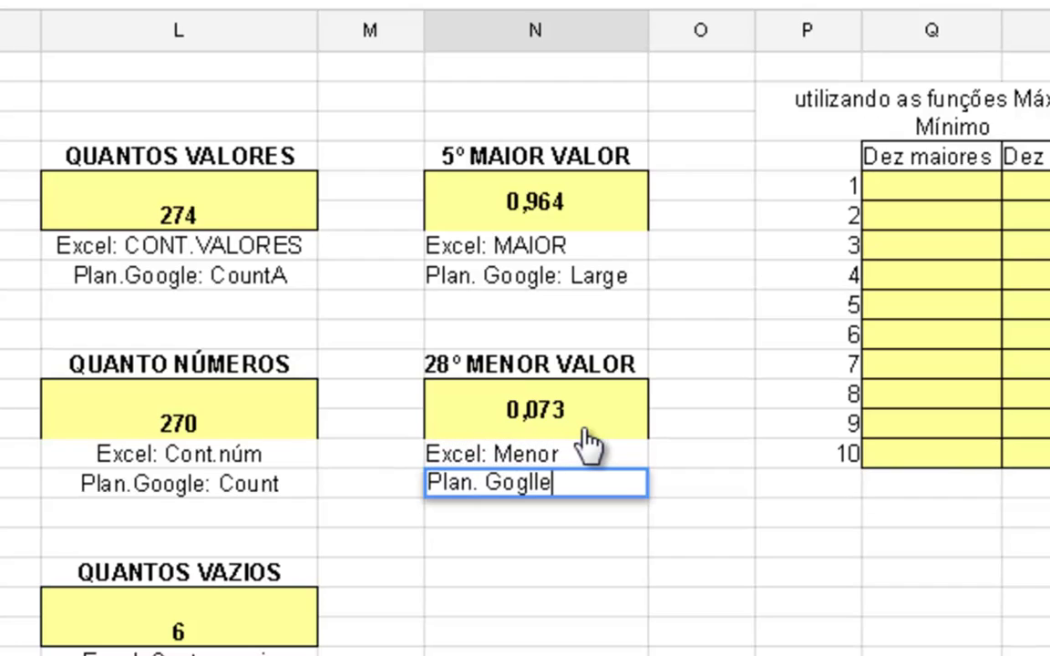
key(BackSpace)
key(BackSpace)
key(BackSpace)
key(BackSpace)
text(ogle: )
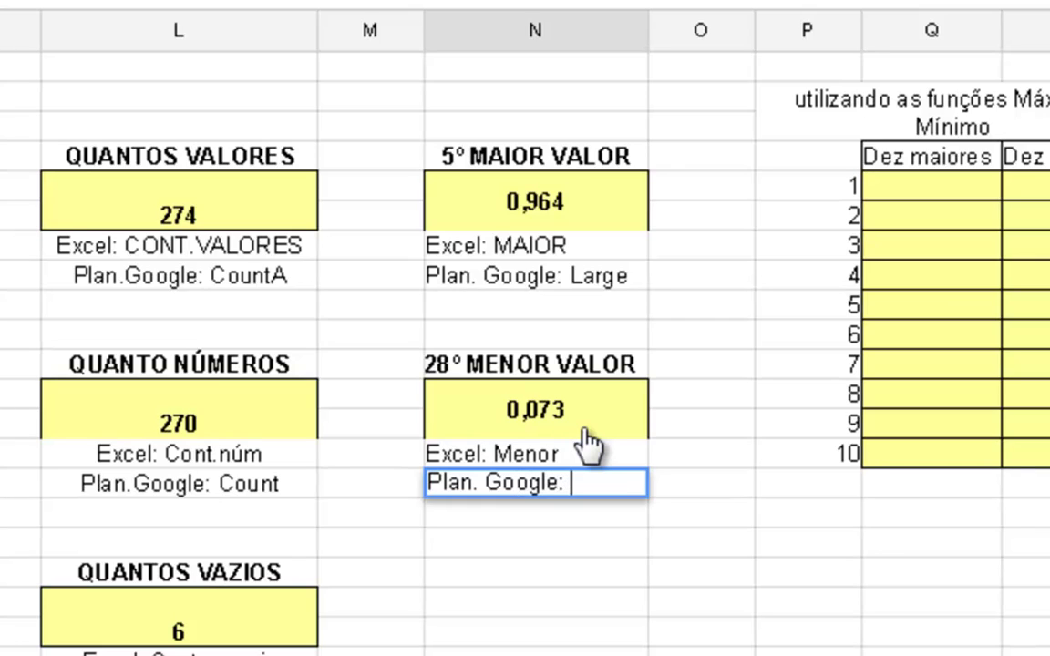
text(Sma)
text(ll)
key(Return)
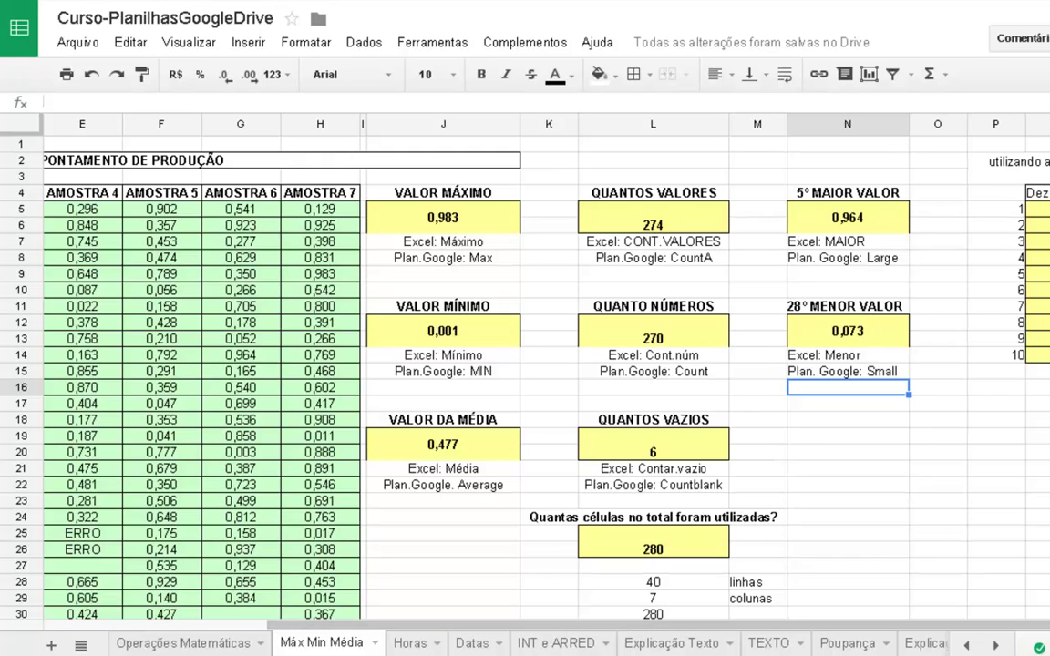
click(1039, 289)
click(1044, 290)
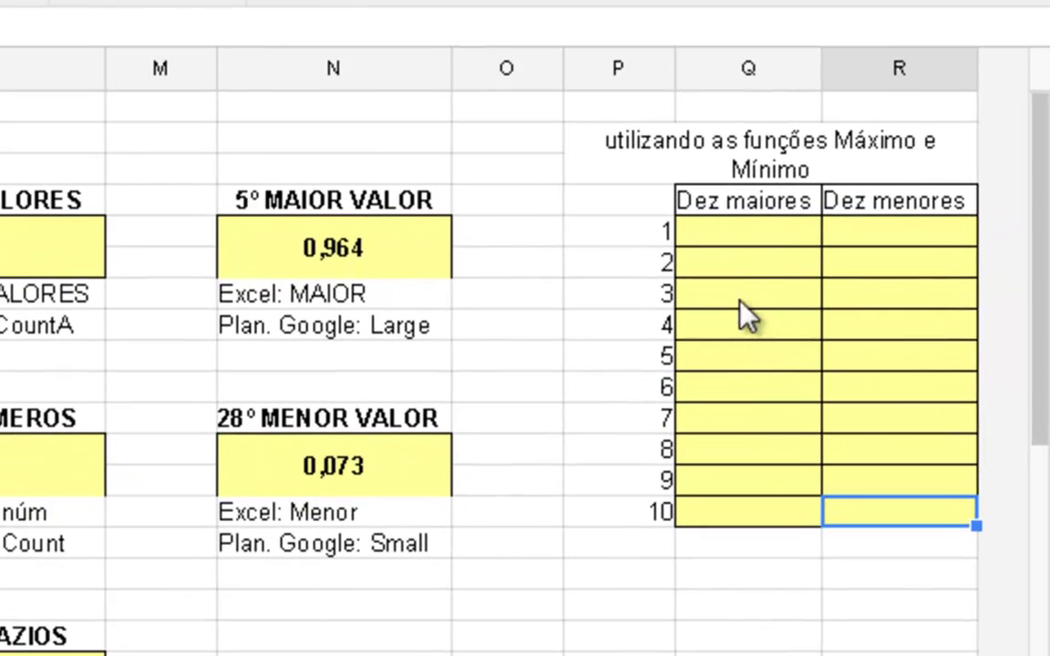
click(733, 257)
click(736, 226)
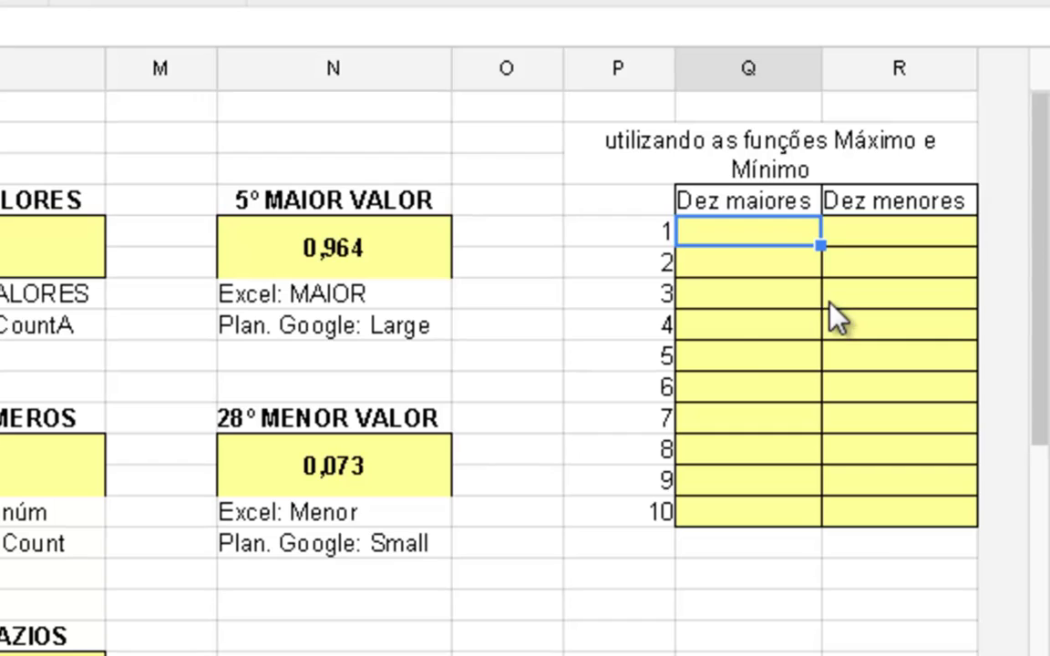
click(733, 321)
click(802, 232)
click(835, 242)
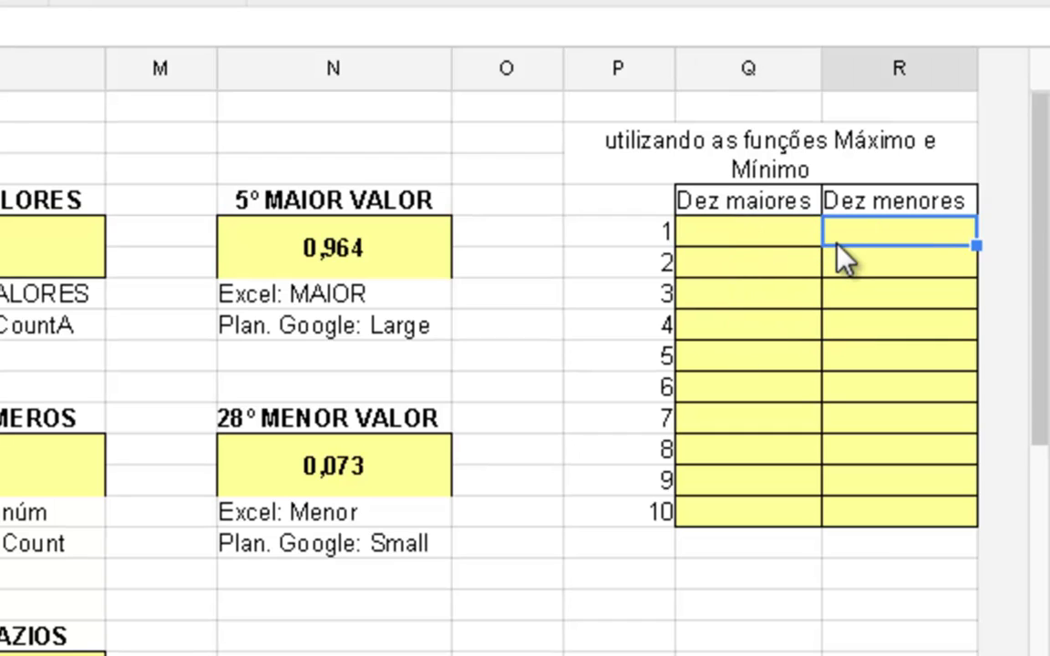
click(729, 234)
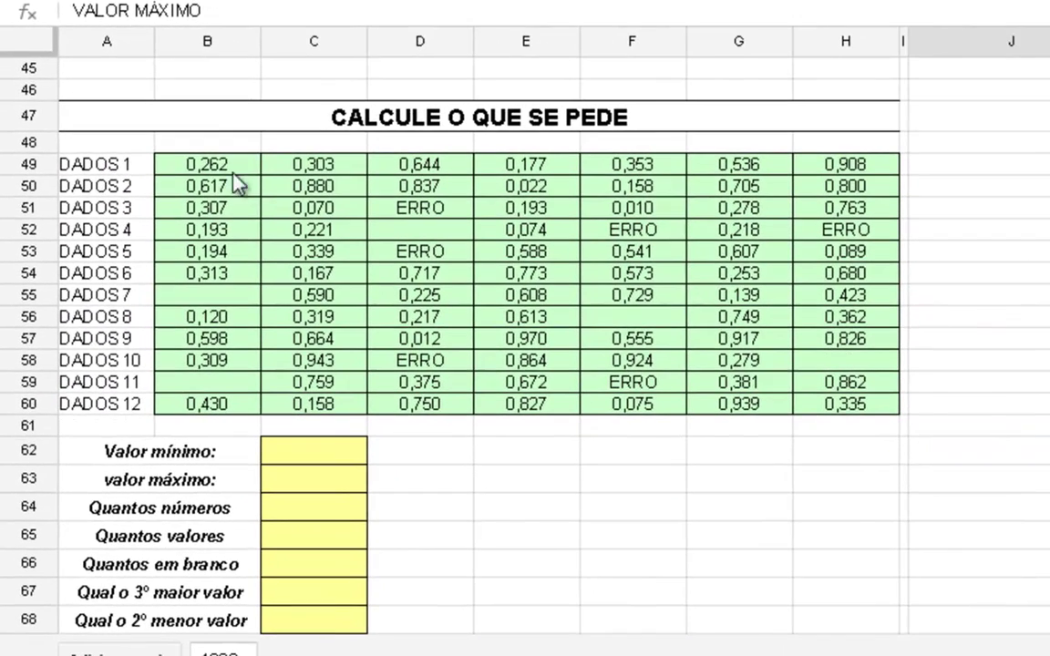
click(212, 164)
drag(210, 166, 831, 403)
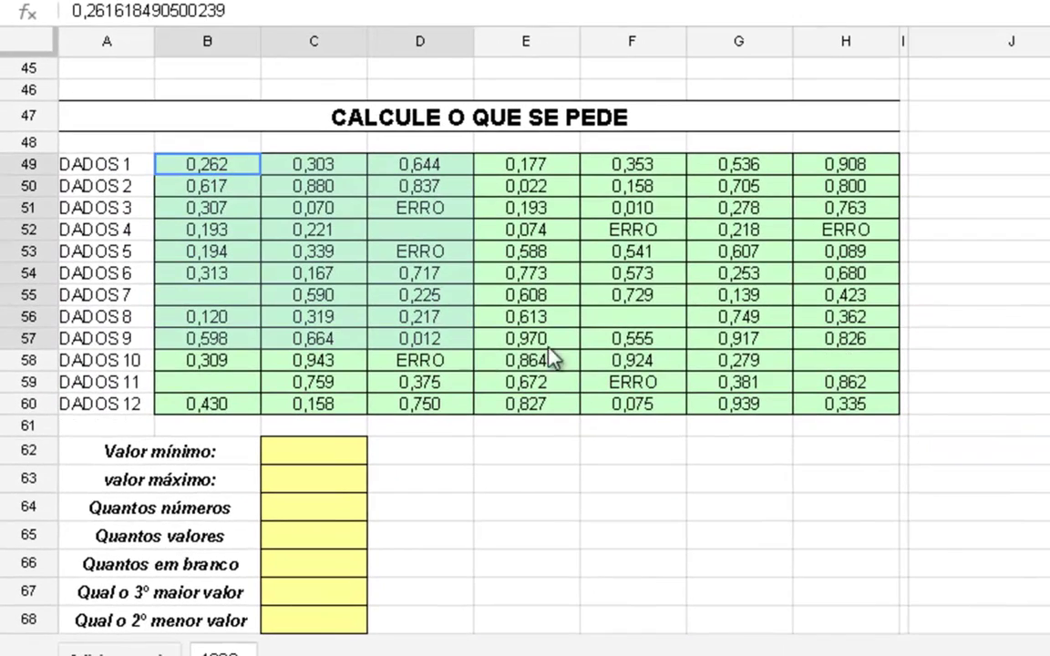
click(716, 509)
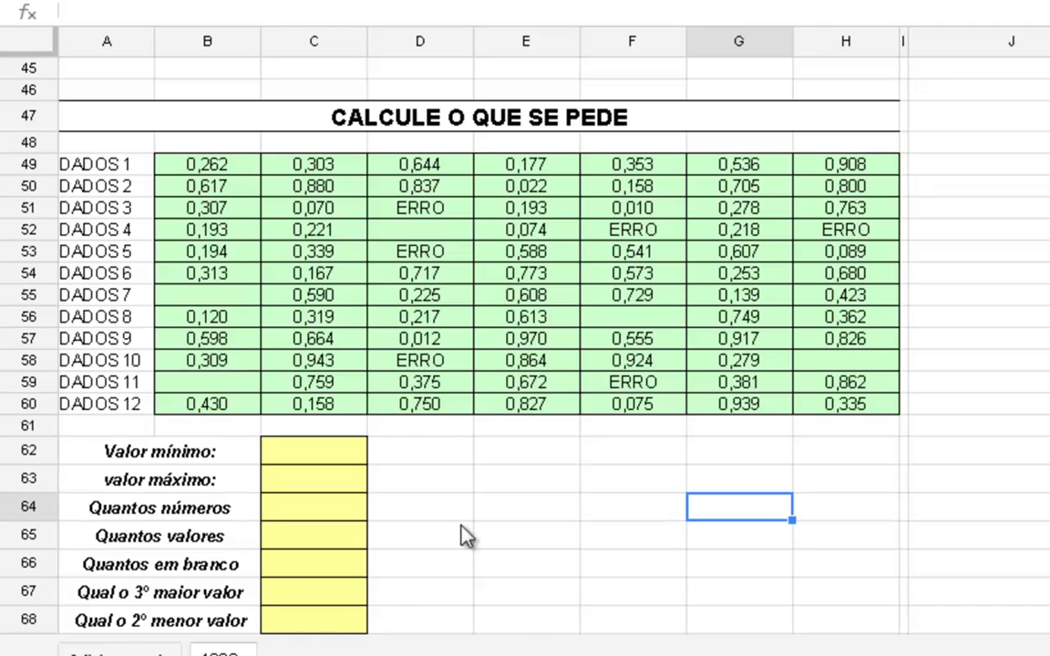
scroll(590, 483, up, 4)
click(594, 384)
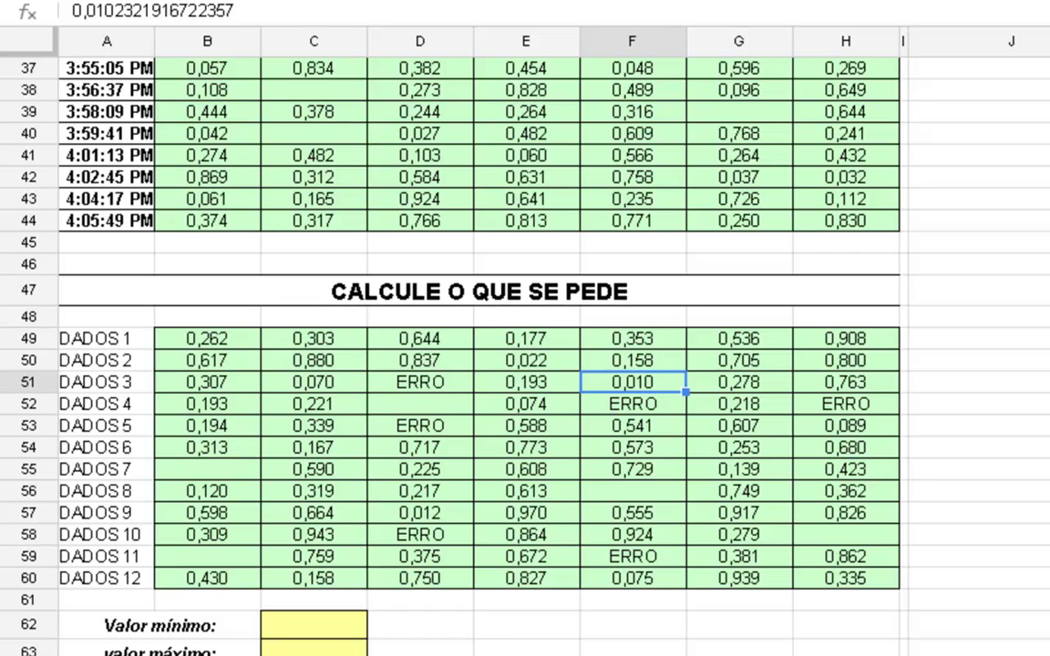
click(492, 314)
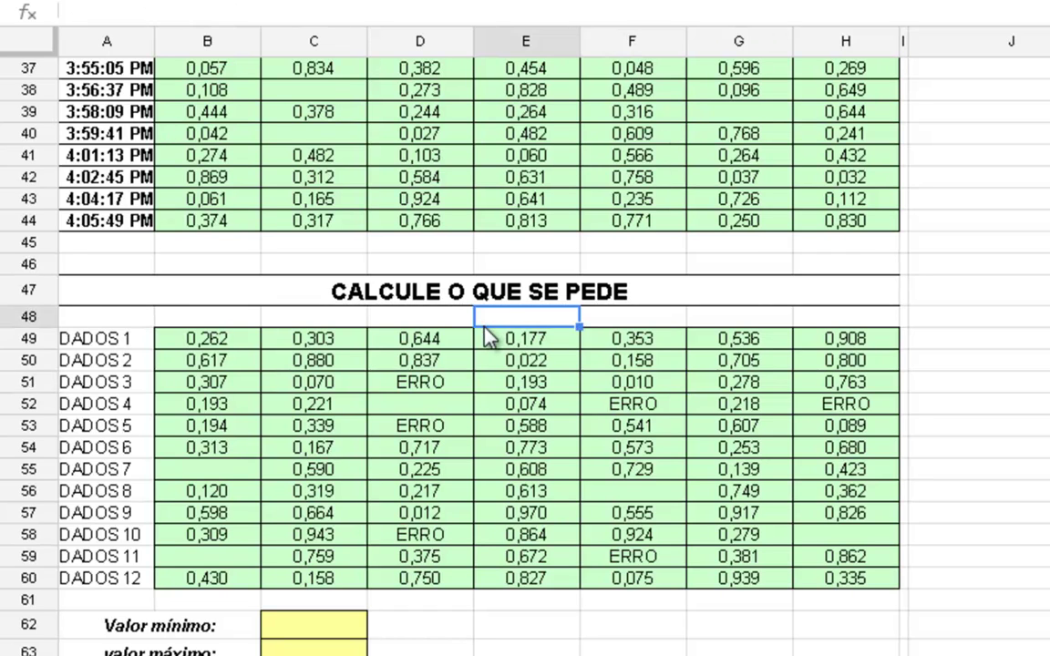
scroll(492, 314, up, 8)
scroll(492, 314, up, 4)
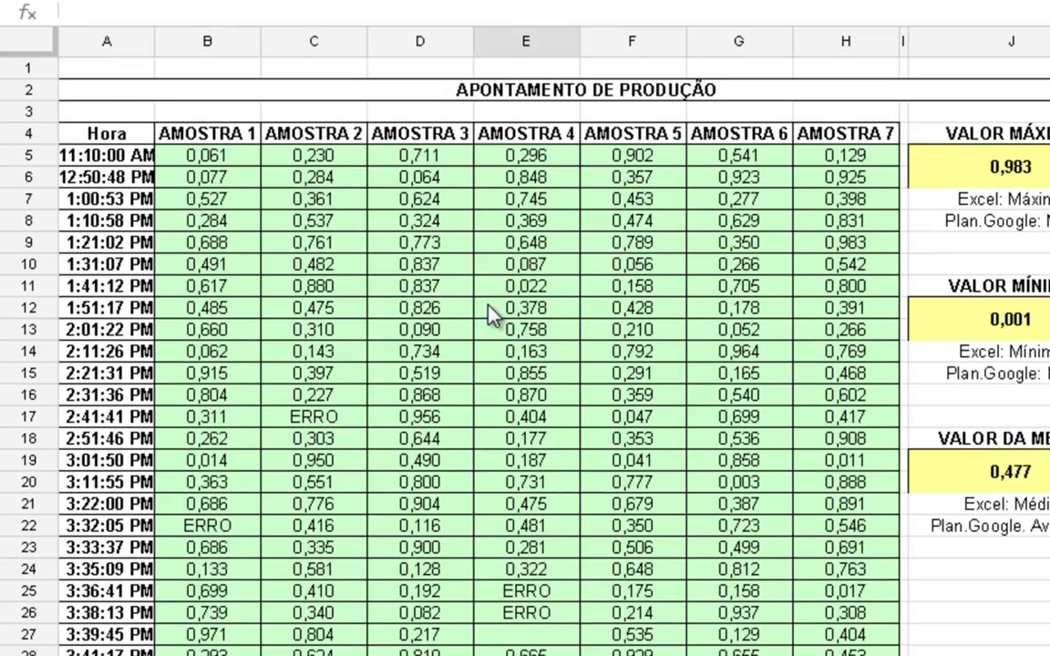
click(1036, 168)
click(866, 2)
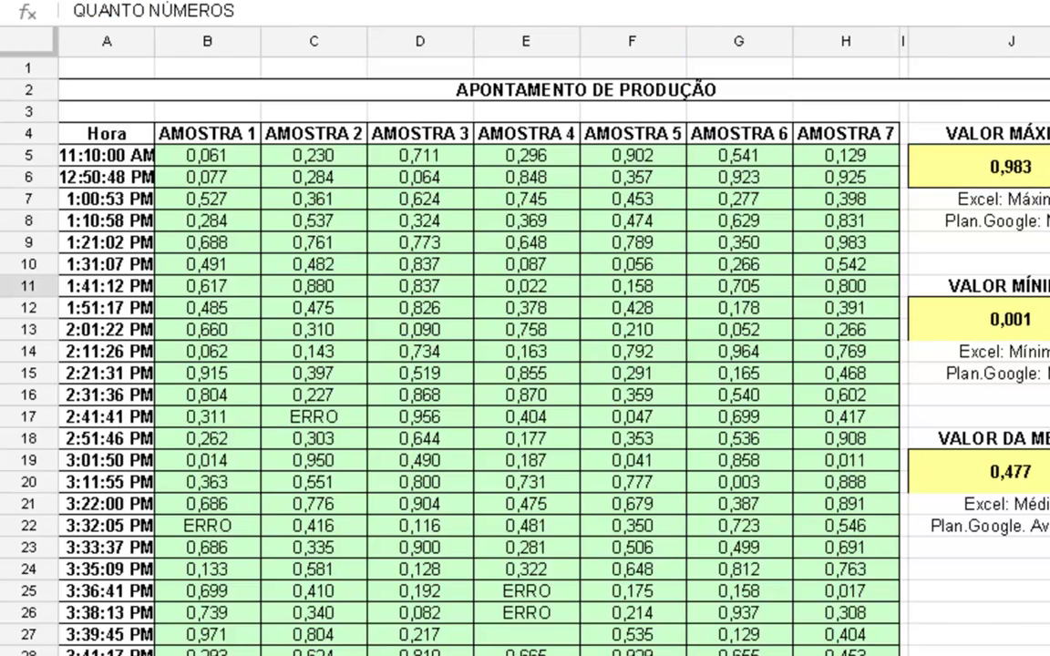
click(980, 318)
click(861, 2)
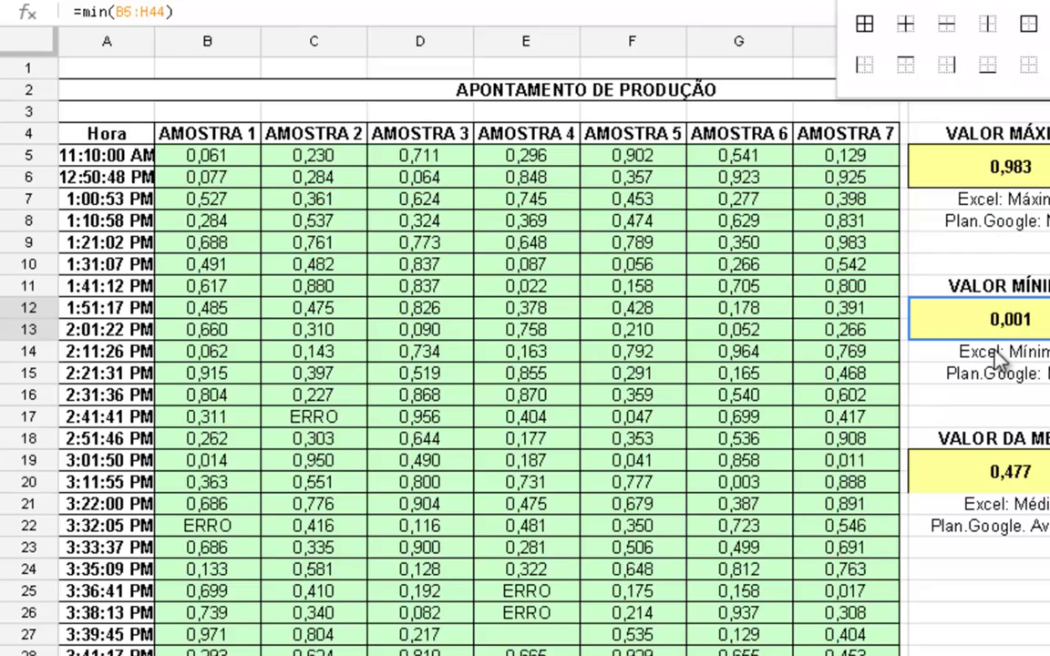
click(1007, 468)
click(861, 2)
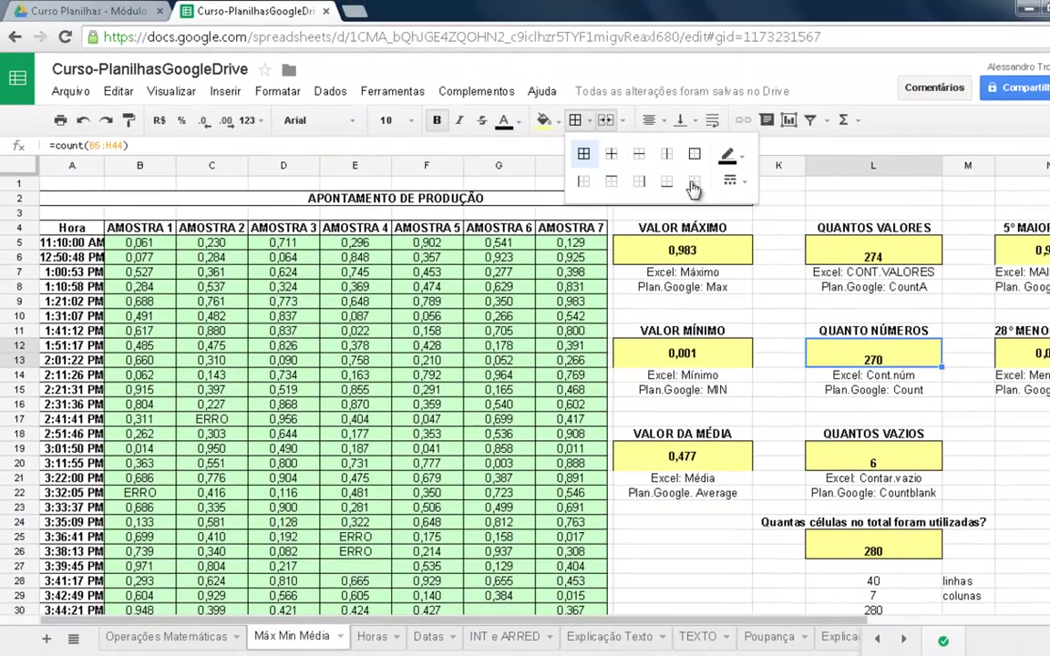
Apply all borders to the VALOR MÍNIMO and VALOR DA MÉDIA result boxes
click(695, 180)
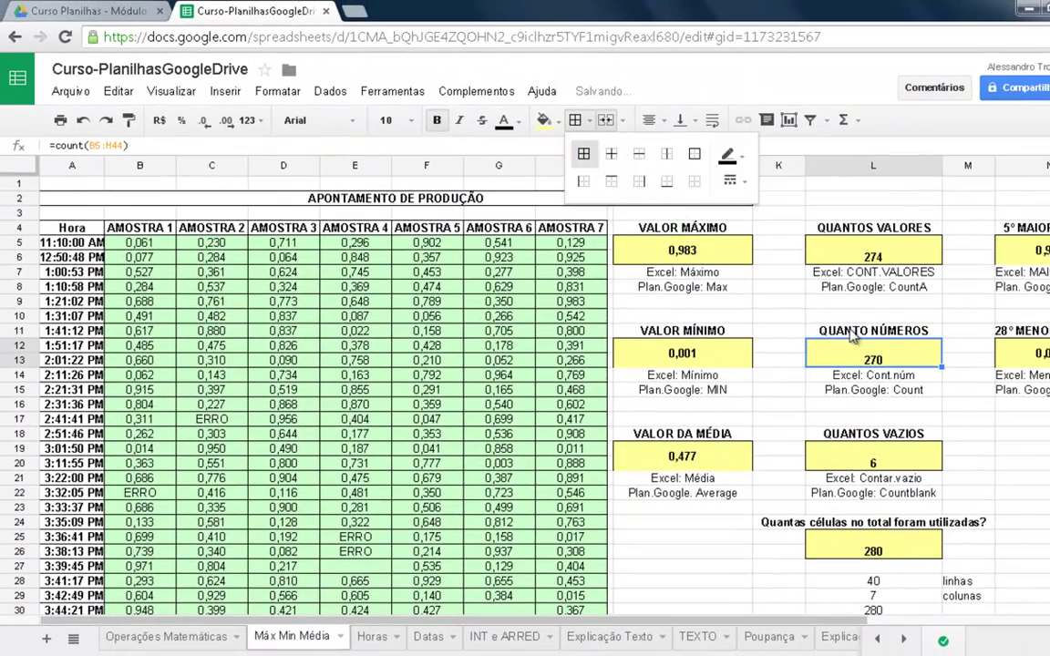
click(663, 451)
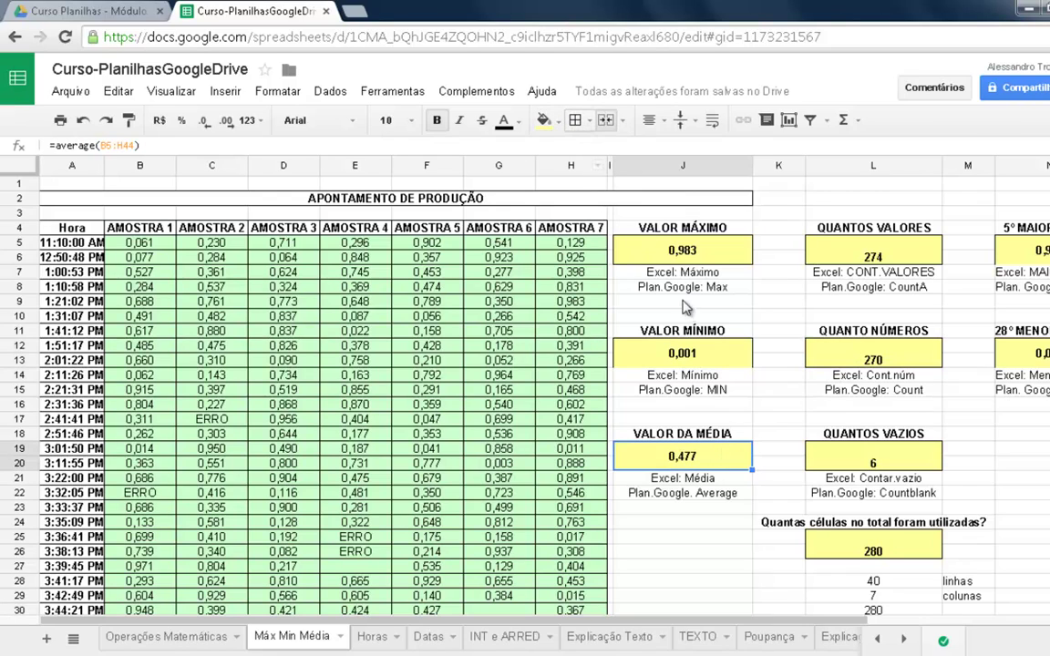
click(699, 353)
click(575, 119)
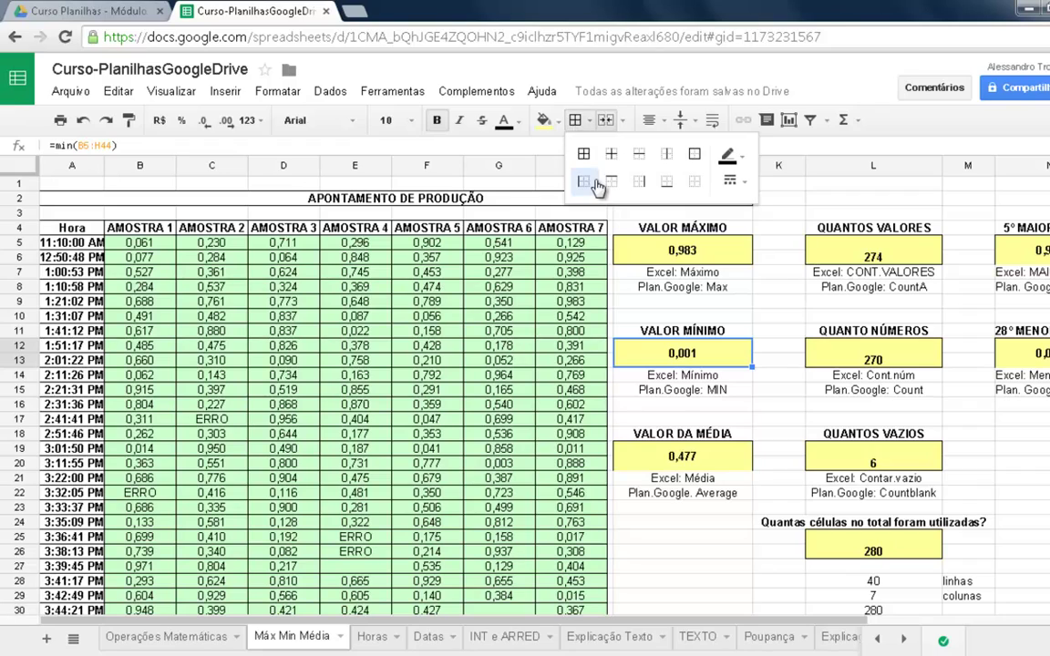
click(592, 169)
click(682, 435)
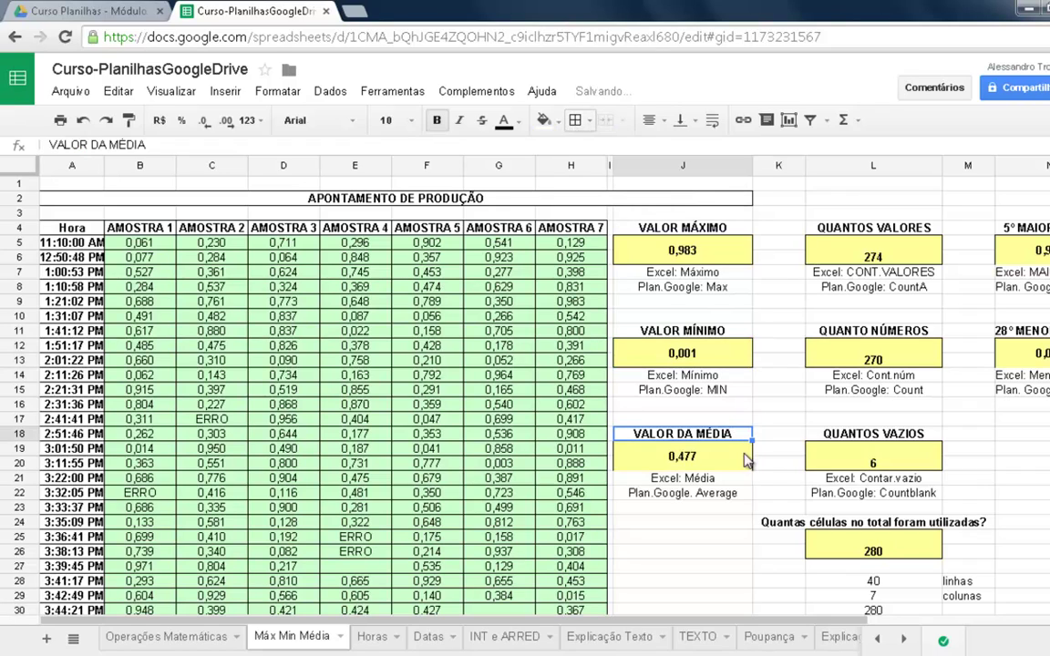
click(717, 465)
click(575, 119)
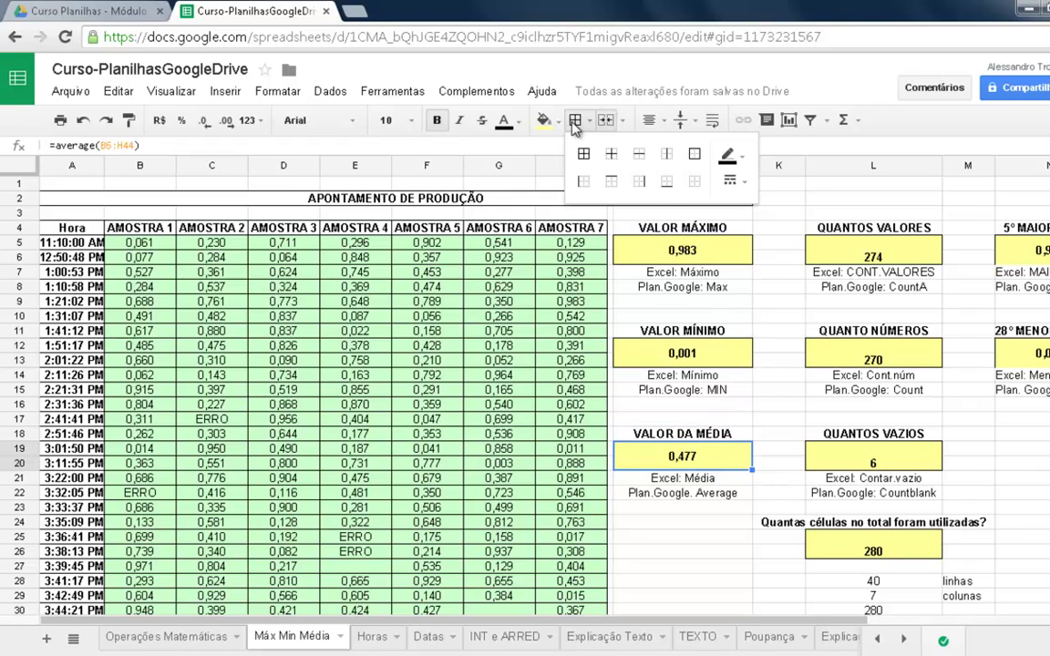
click(583, 157)
click(690, 405)
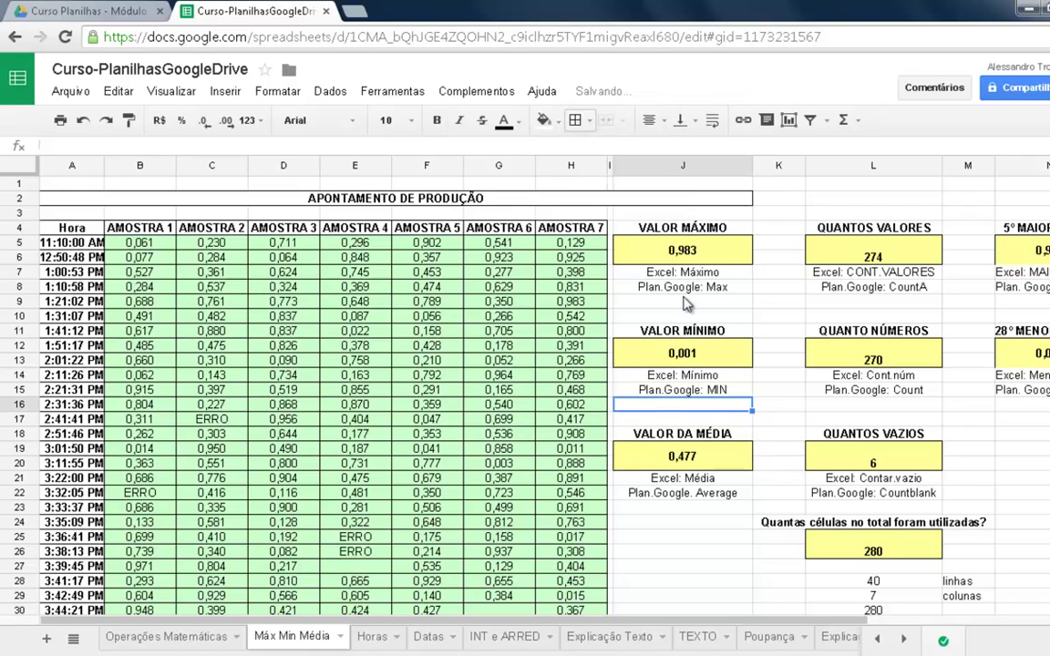
Add a left border to the 28° MENOR VALOR result box
click(1030, 357)
click(575, 119)
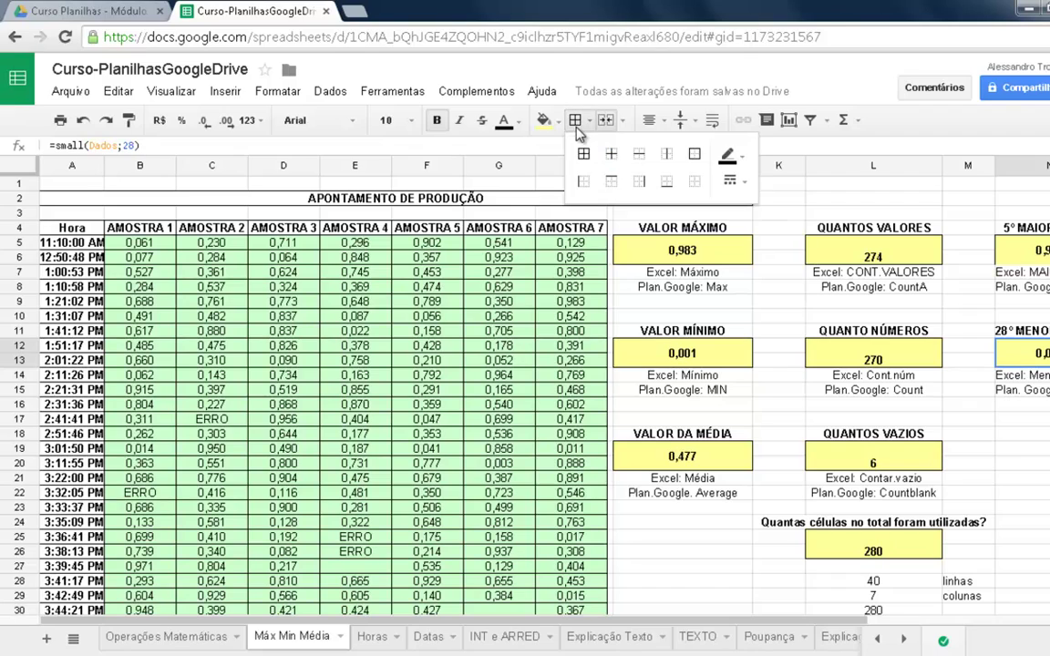
click(585, 185)
click(1021, 249)
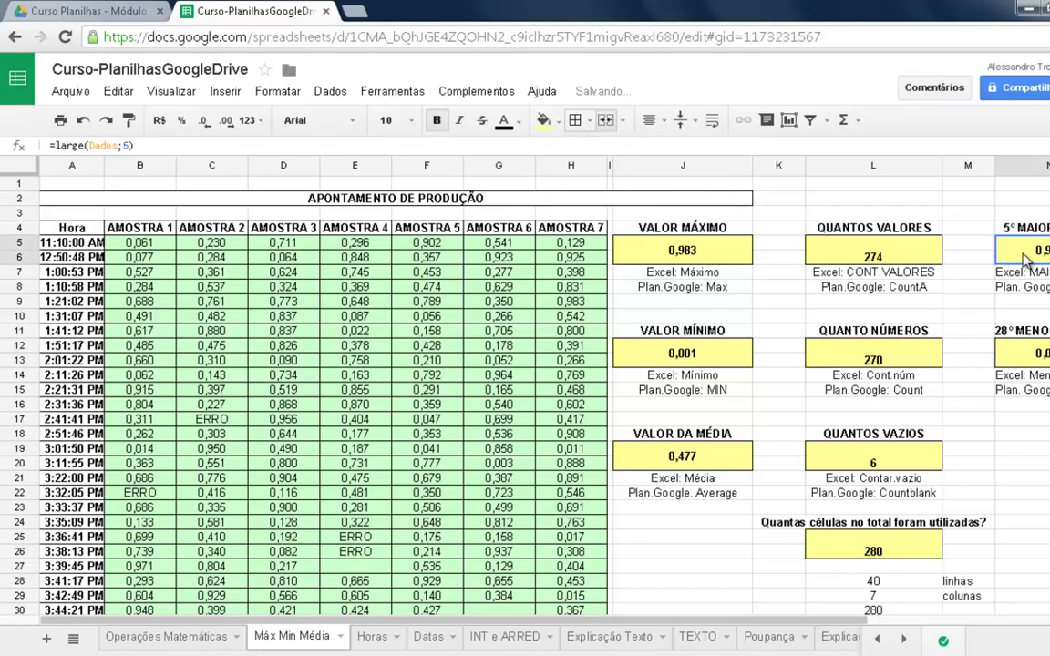
click(575, 119)
click(872, 293)
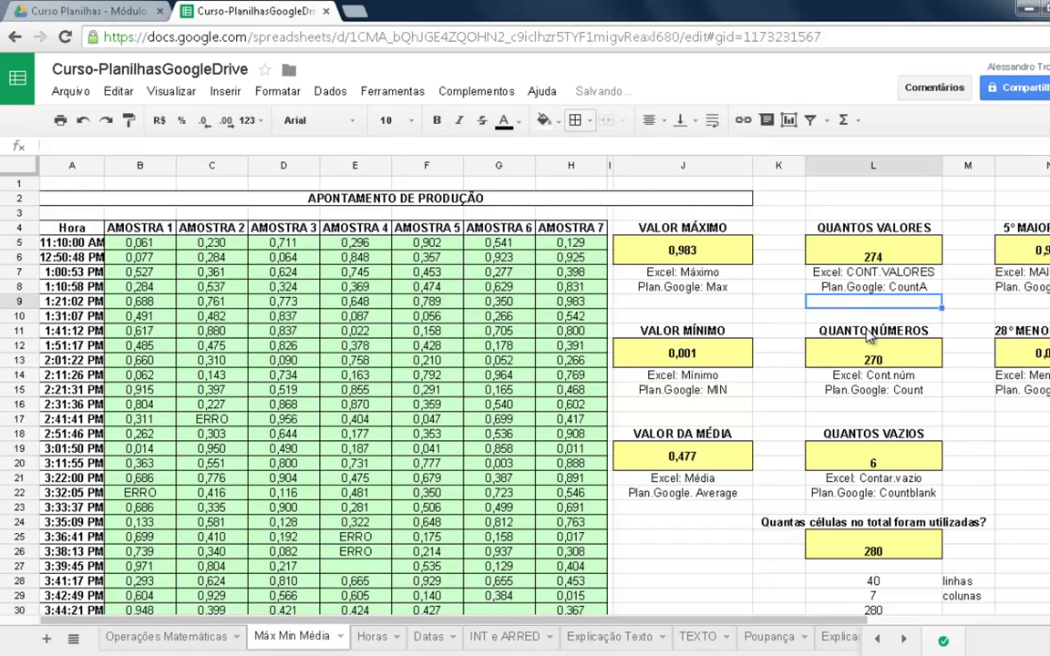
scroll(868, 337, down, 5)
scroll(868, 337, up, 5)
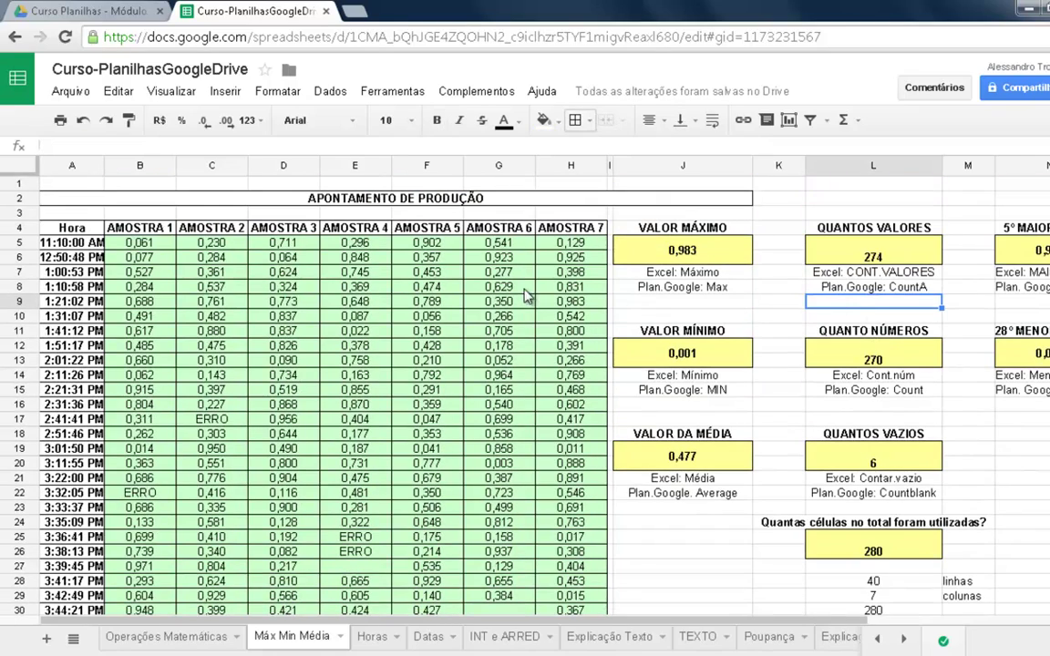
Close the spreadsheet's browser tab to return to the Google Drive folder
click(327, 10)
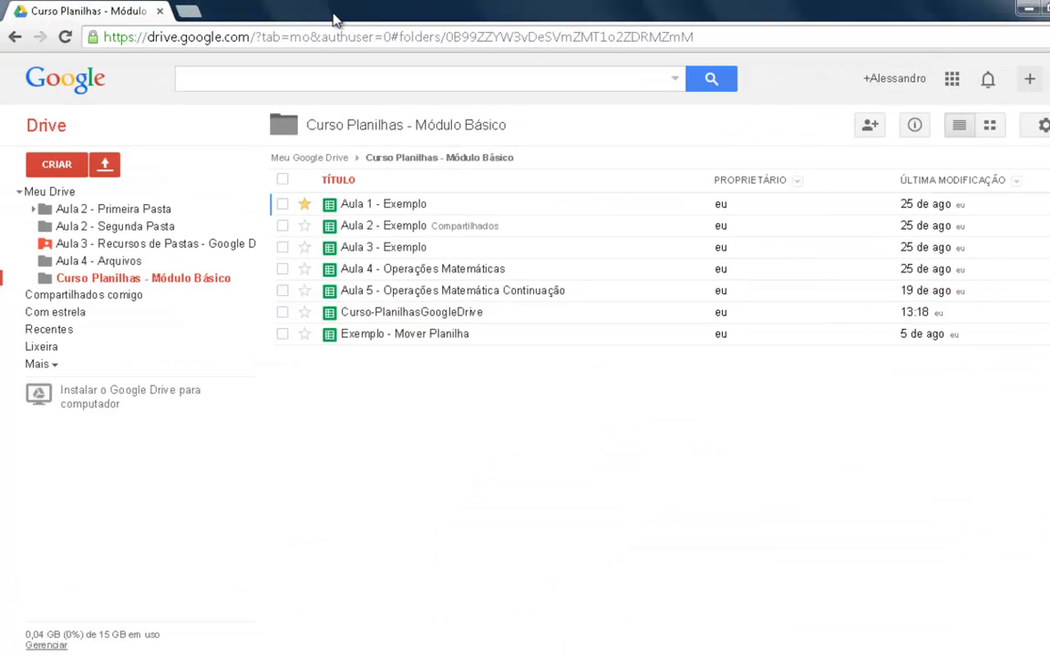